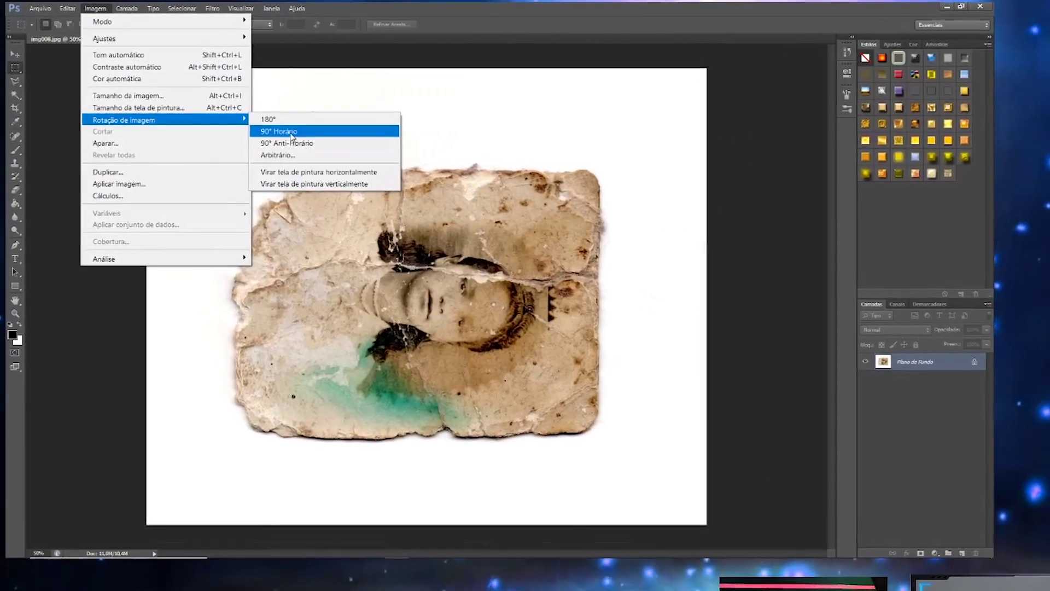
- Rotate the portrait 90° clockwise so it stands upright
click(250, 120)
key(ctrl+z)
scroll(518, 225, up, 3)
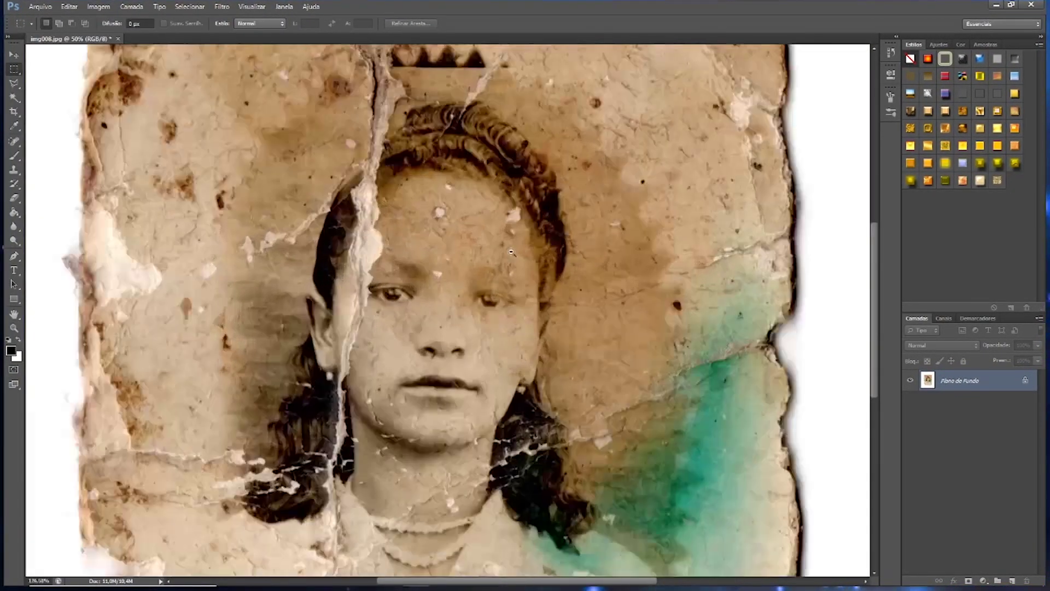
scroll(518, 225, up, 2)
scroll(518, 225, down, 5)
scroll(465, 202, down, 3)
scroll(405, 174, up, 1)
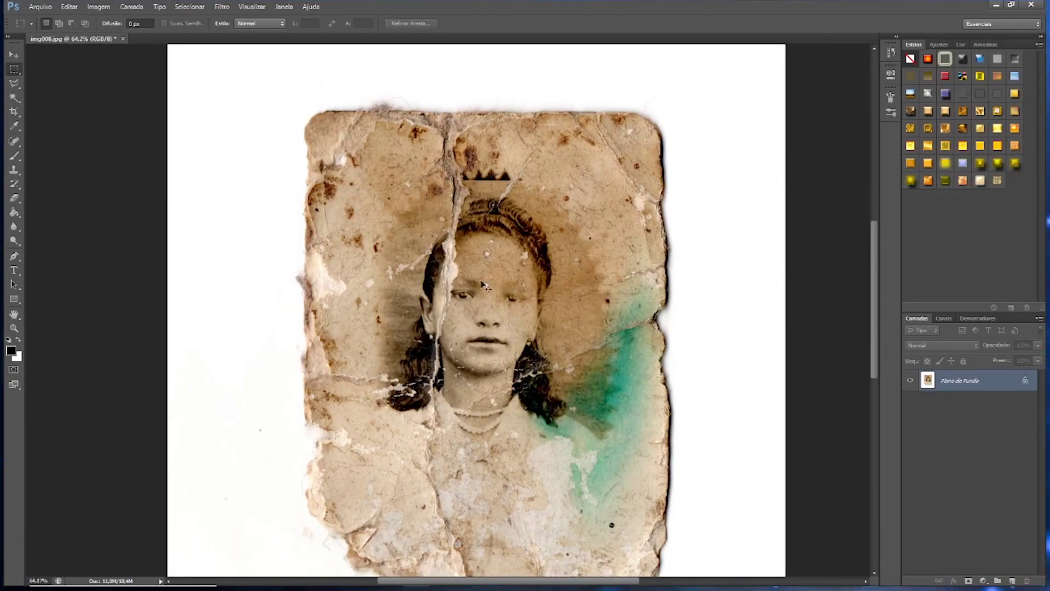
scroll(483, 284, down, 2)
- Crop the photo to a 15 × 20 cm frame around the portrait
key(v)
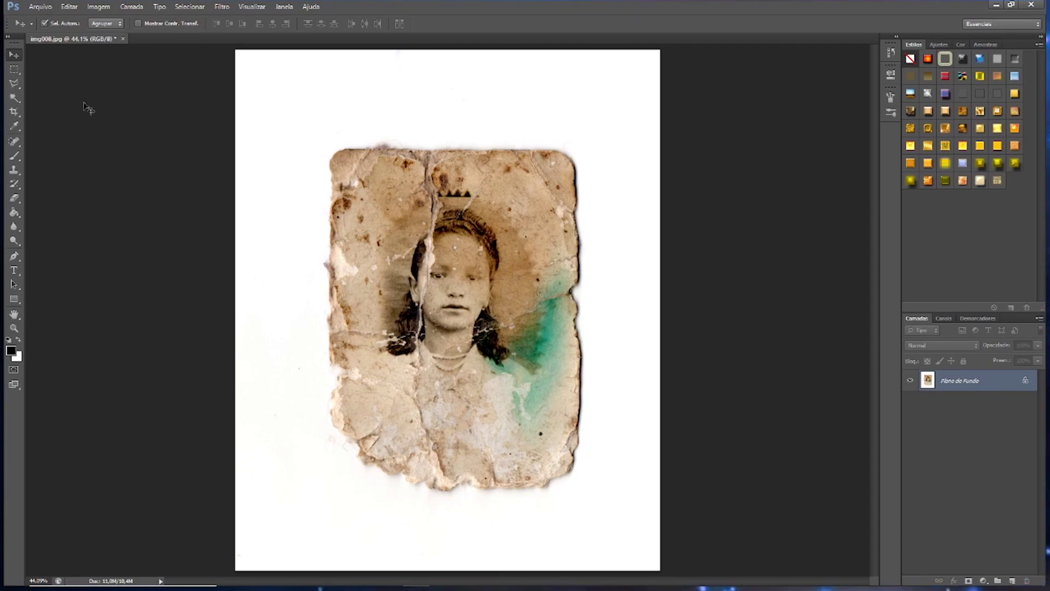
key(c)
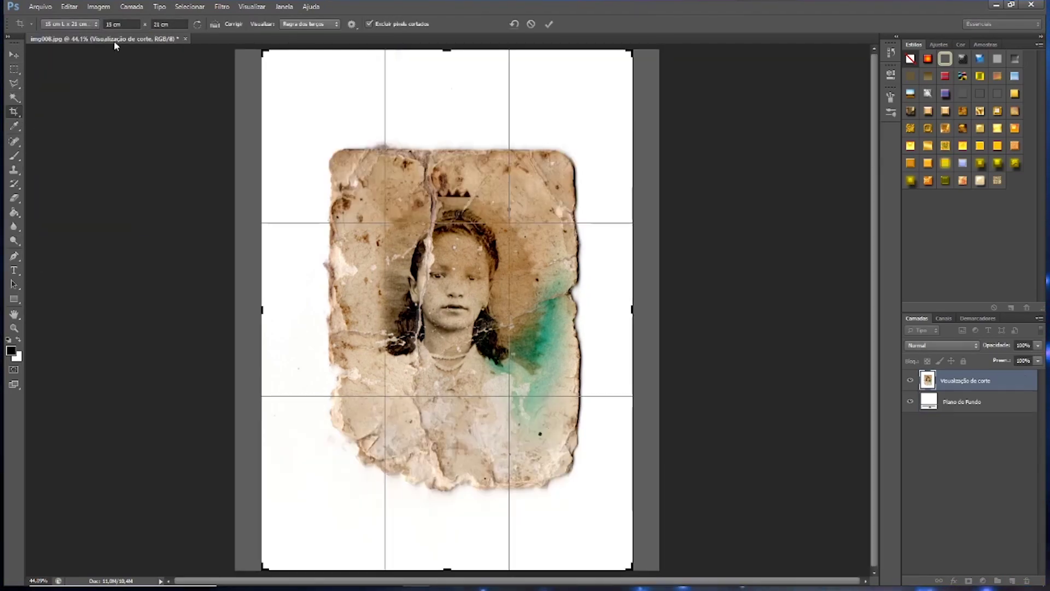
drag(253, 52, 323, 128)
key(Return)
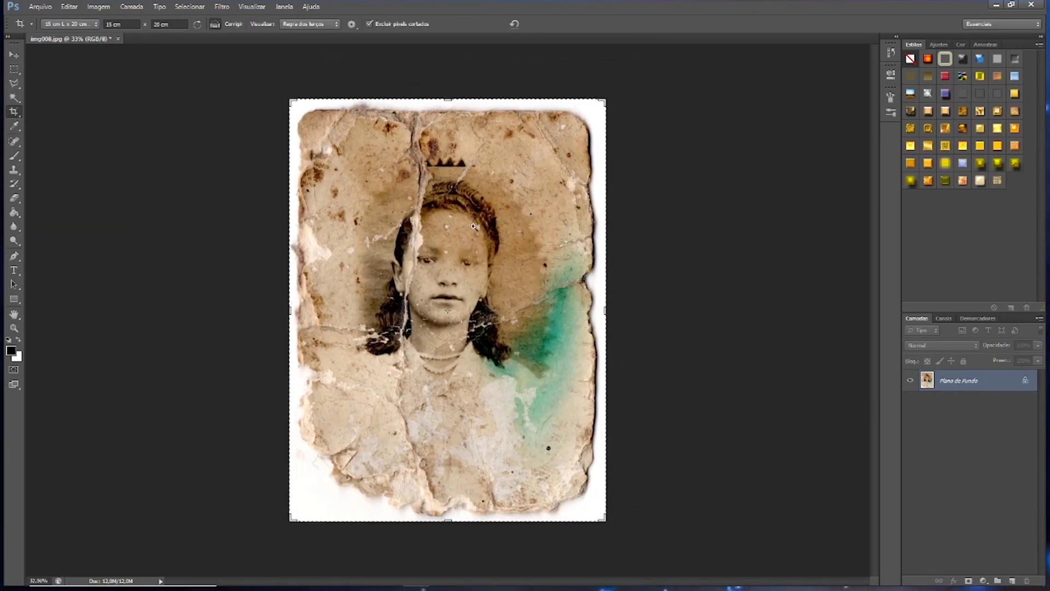
- Desaturate the portrait to greyscale and bring up the Levels adjustment
scroll(531, 305, up, 3)
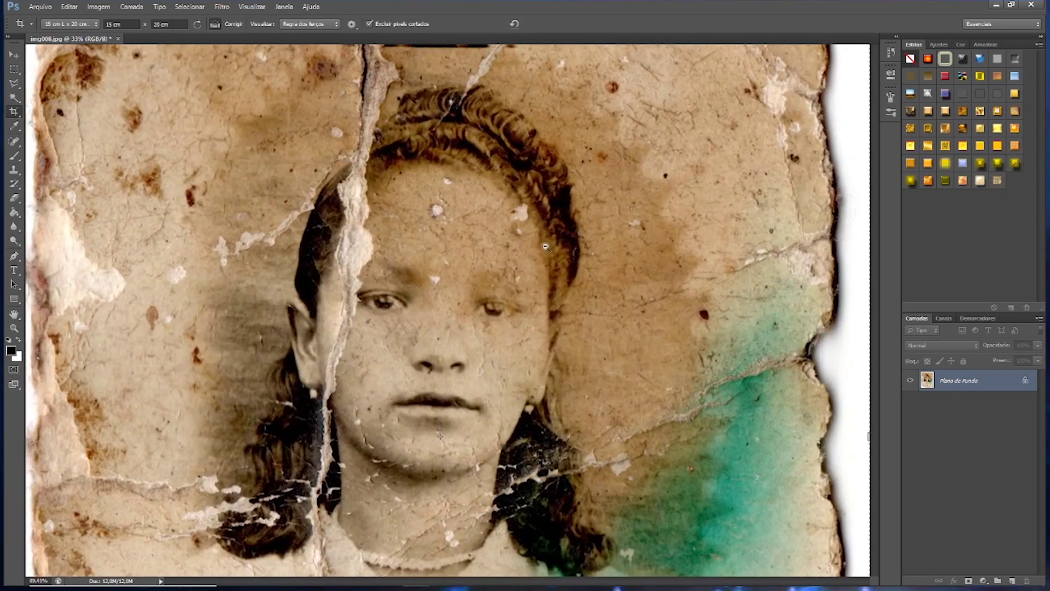
scroll(531, 305, down, 3)
scroll(480, 195, up, 1)
scroll(480, 195, up, 1)
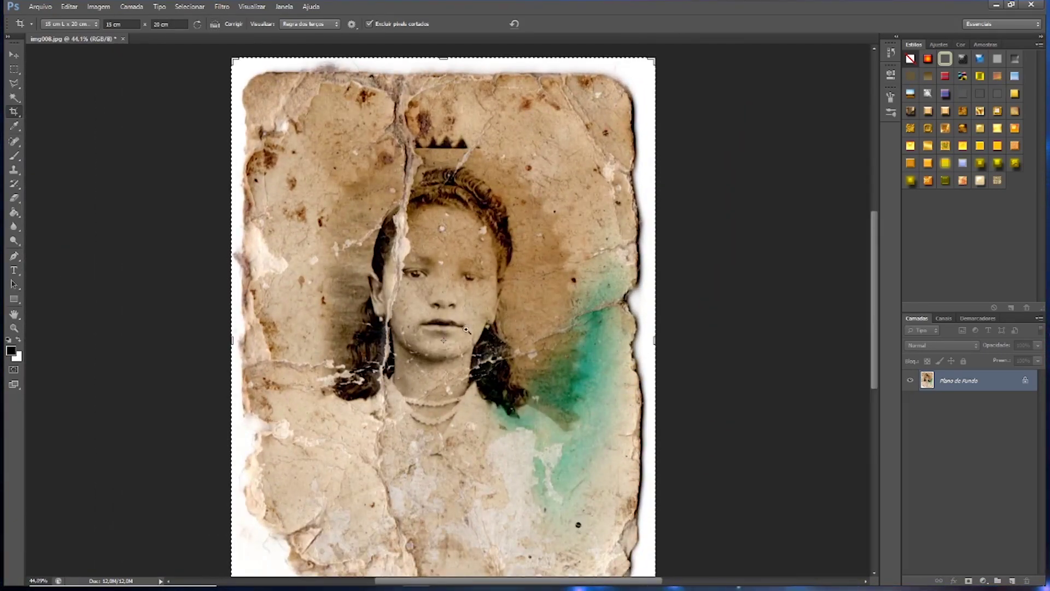
scroll(480, 196, up, 1)
scroll(480, 195, down, 1)
key(ctrl+shift+u)
key(ctrl+l)
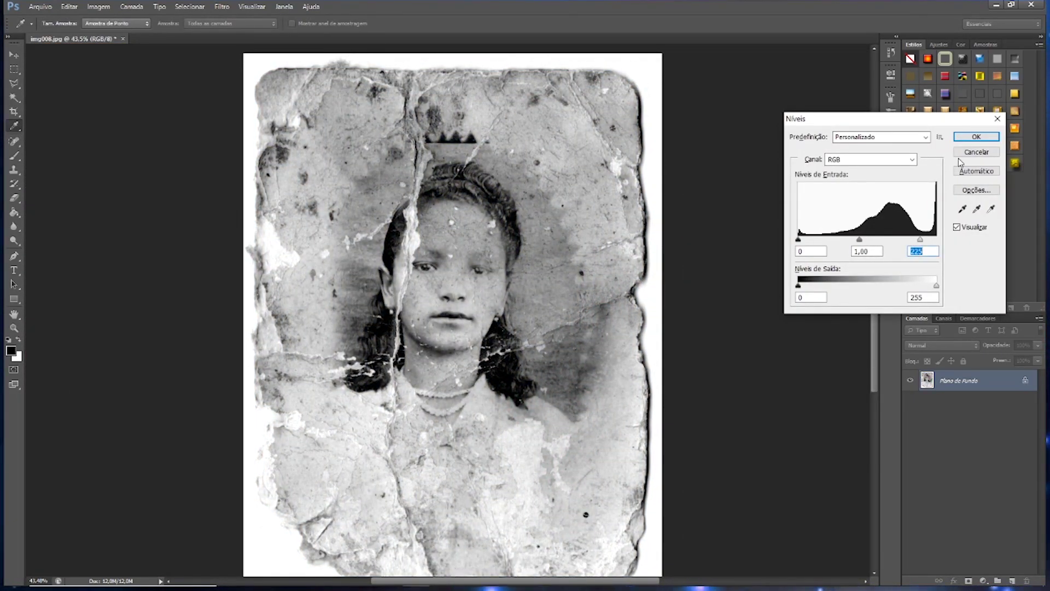
- Apply the levels and duplicate the photo onto a new layer
key(ctrl+shift+u)
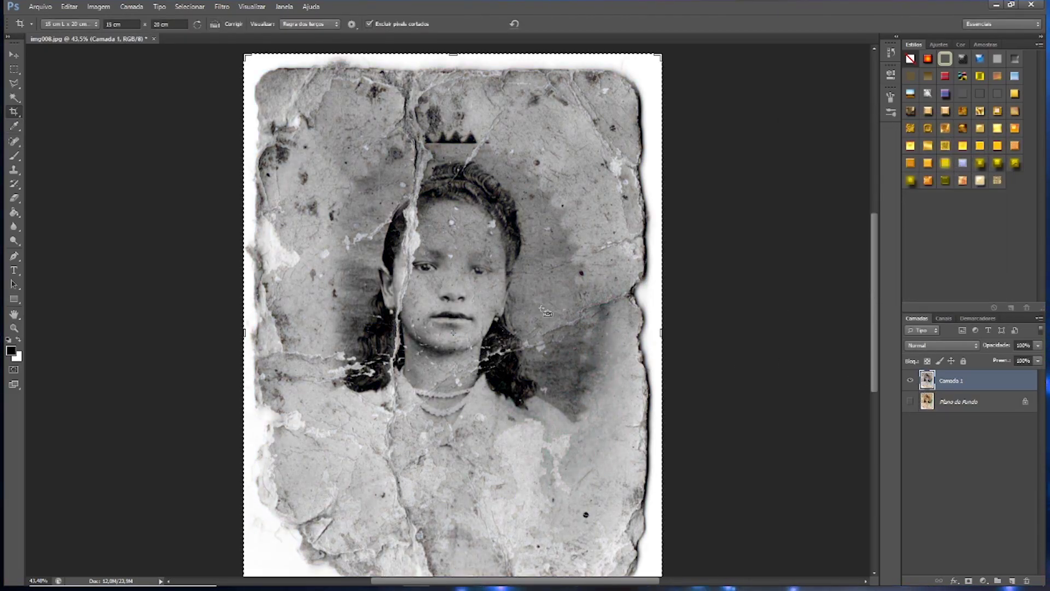
key(ctrl+l)
key(Escape)
scroll(433, 285, up, 5)
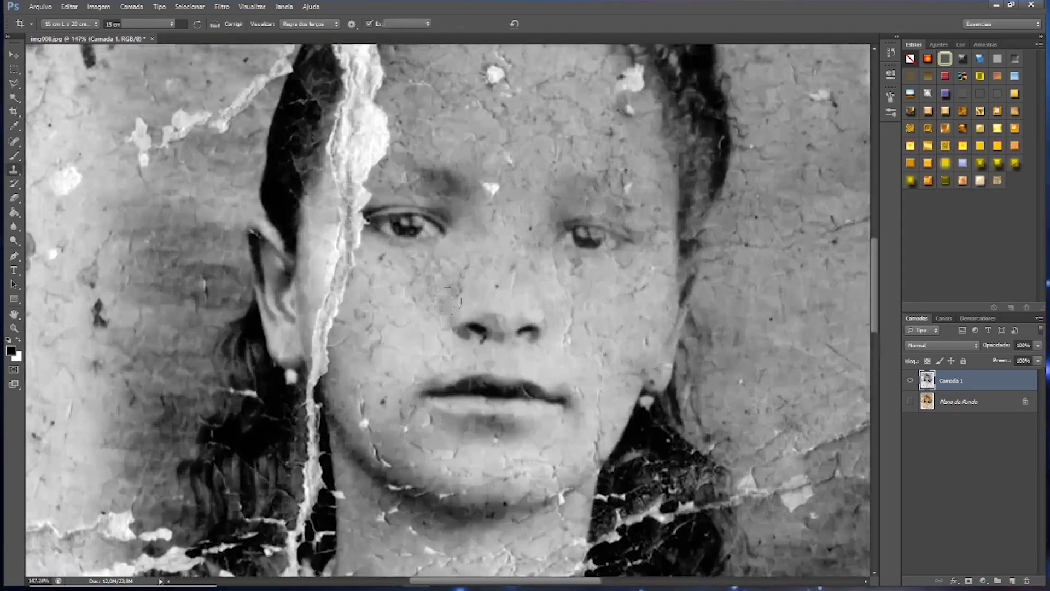
- Patch blemishes on both cheeks with the Patch tool
key(s)
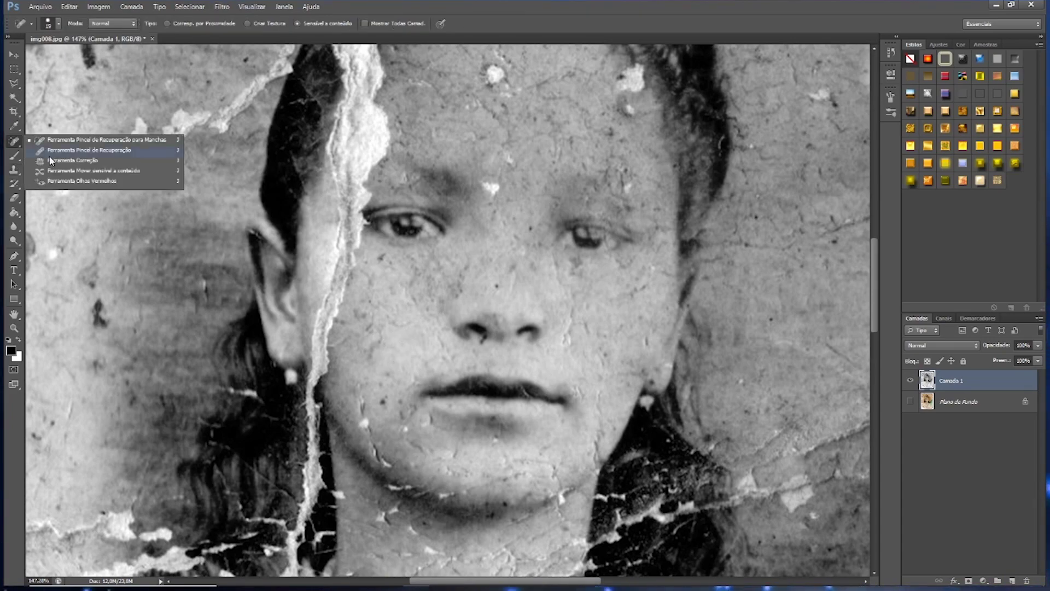
right_click(14, 142)
click(55, 163)
drag(395, 327, 390, 363)
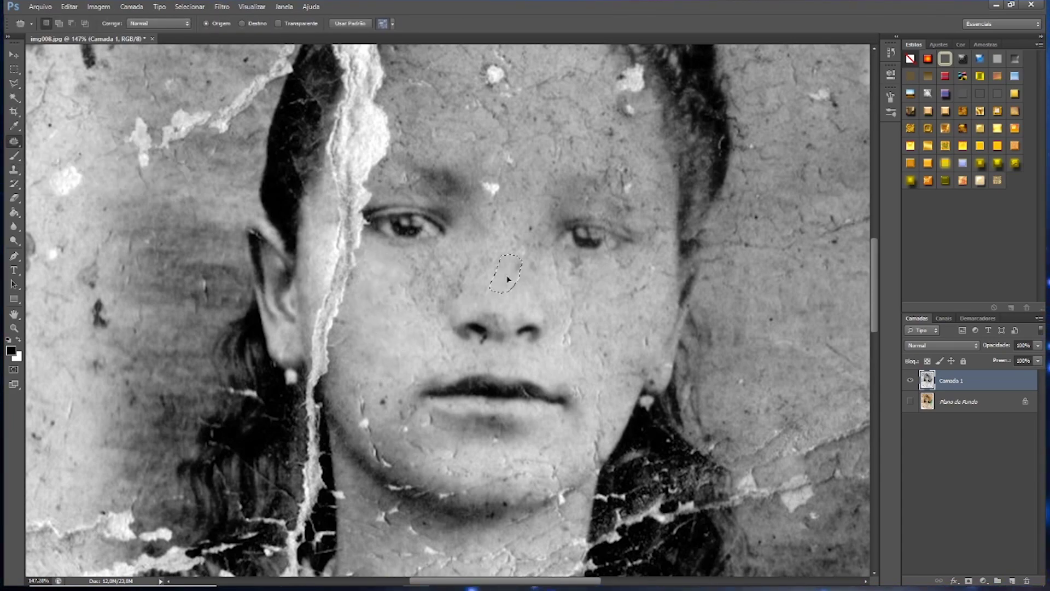
mouse_move(535, 235)
mouse_down()
mouse_move(544, 294)
mouse_move(572, 311)
mouse_up()
drag(603, 256, 618, 275)
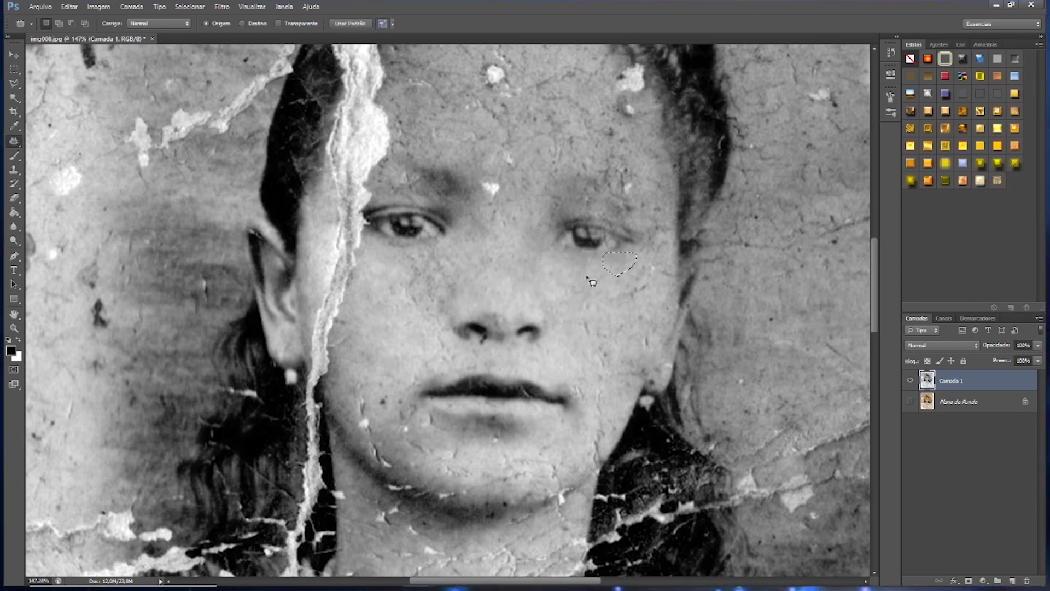
- Save the document as 'img008 15x20 Depois.psd', then outline a cheek crack
key(ctrl+shift+s)
text(img008 Depois)
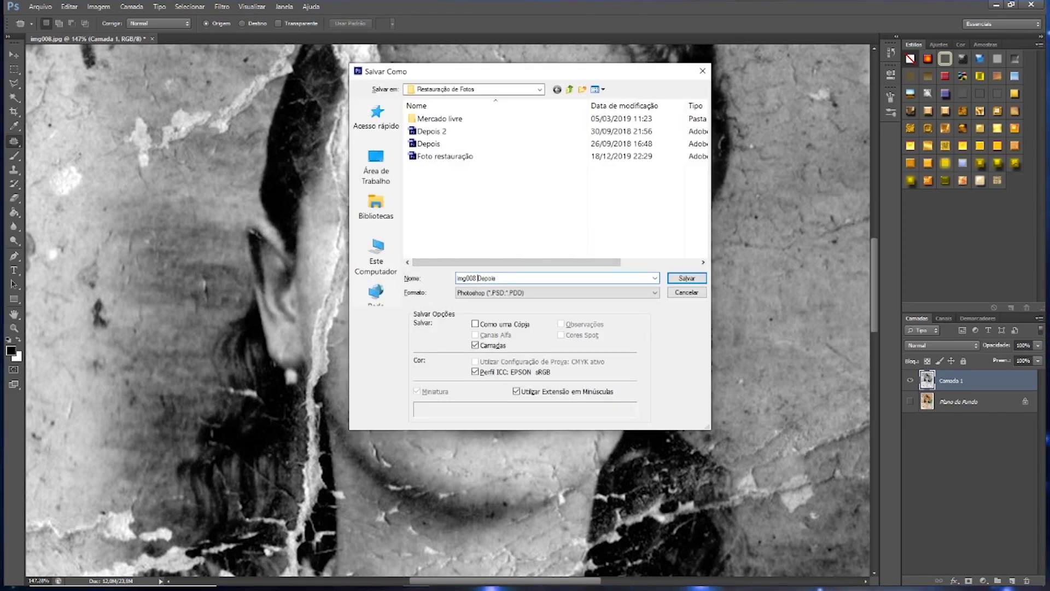
text(15x20)
key(Return)
mouse_move(629, 279)
mouse_down()
mouse_move(611, 295)
mouse_move(623, 283)
mouse_move(569, 290)
mouse_move(613, 345)
mouse_up()
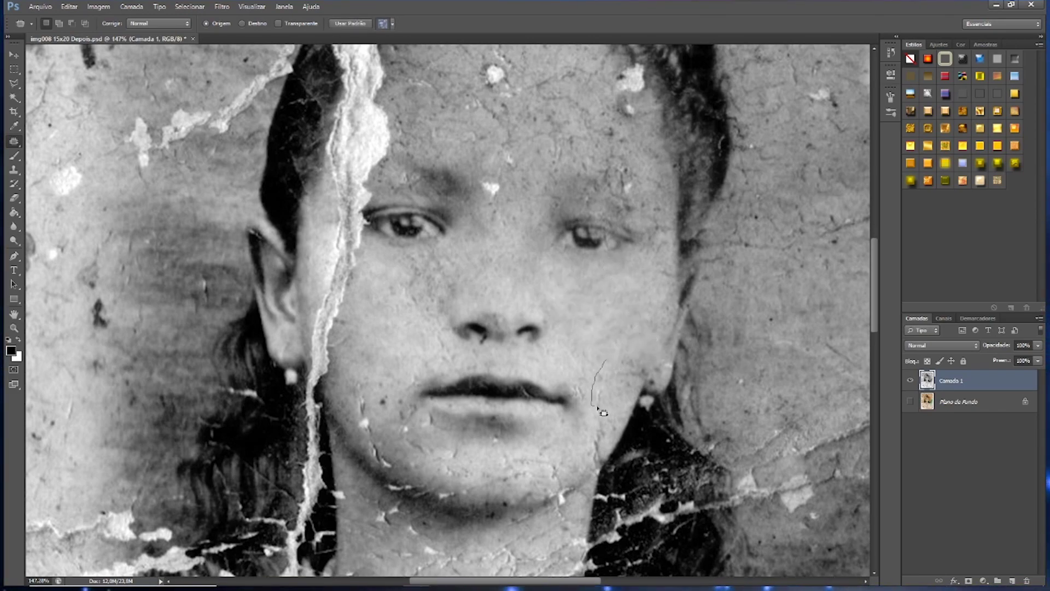
- Patch the teardrop mark and spot on the right cheek and the left-cheek crack
drag(583, 314, 587, 318)
drag(589, 355, 615, 323)
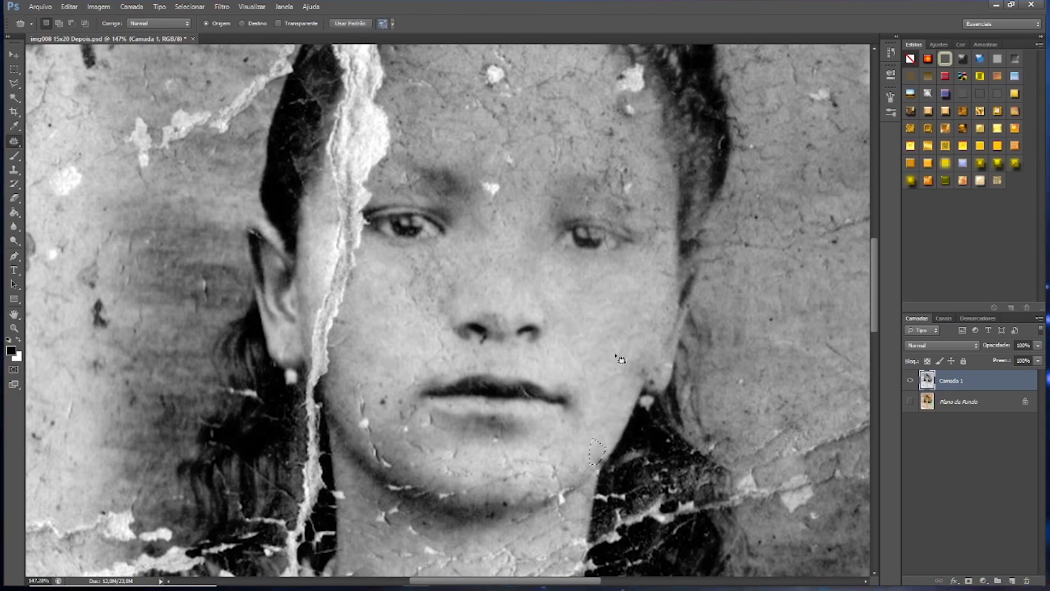
drag(672, 282, 651, 245)
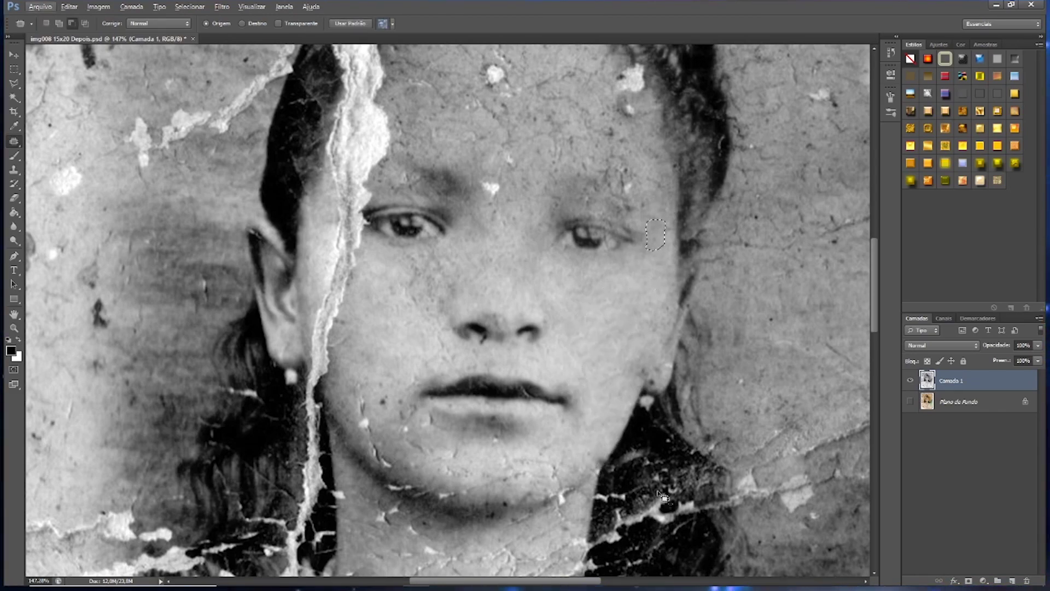
key(ctrl+d)
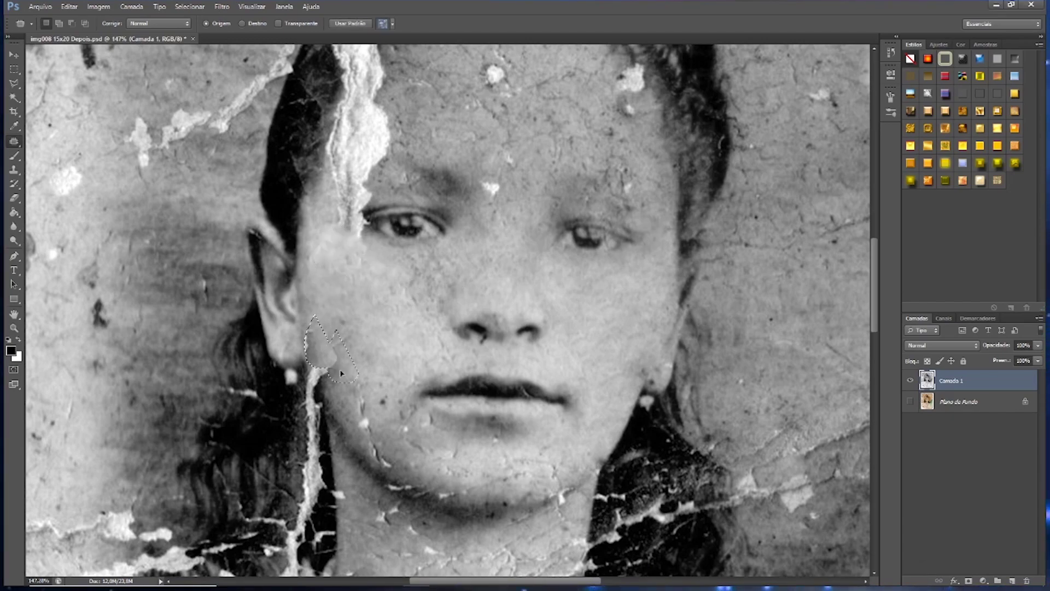
mouse_move(341, 312)
mouse_down()
mouse_move(384, 339)
mouse_move(380, 360)
mouse_up()
key(Return)
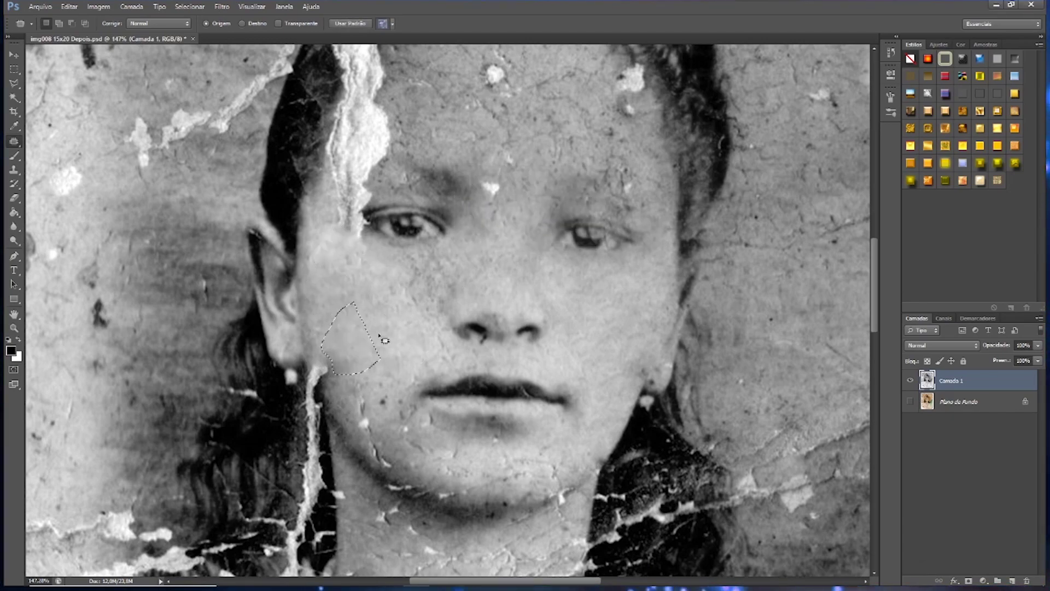
- Patch the mark below the left eye, the white spot by the mouth, and a left-cheek mark
drag(446, 252, 456, 284)
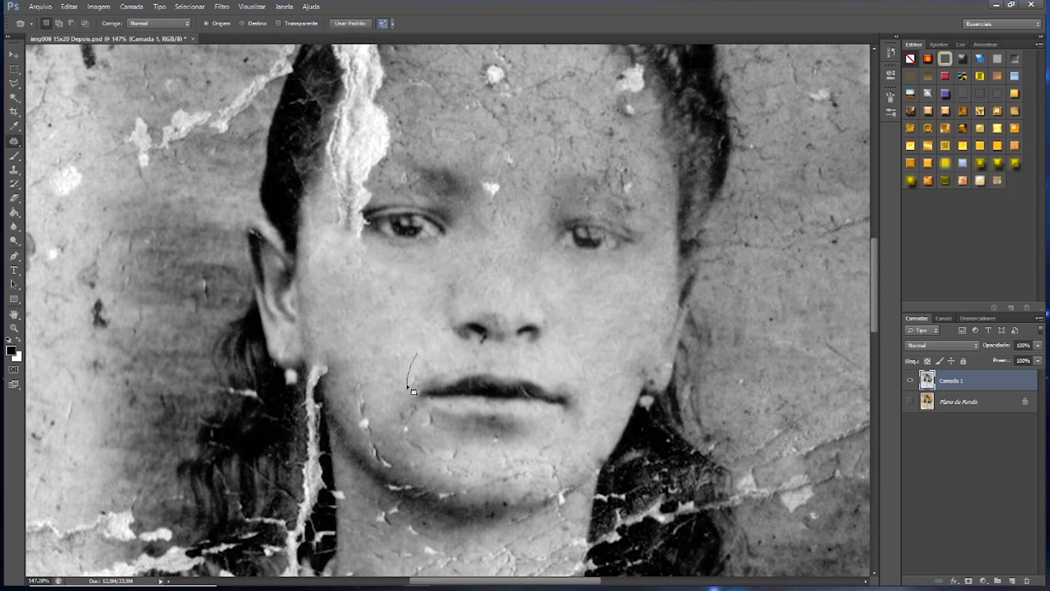
drag(407, 284, 383, 296)
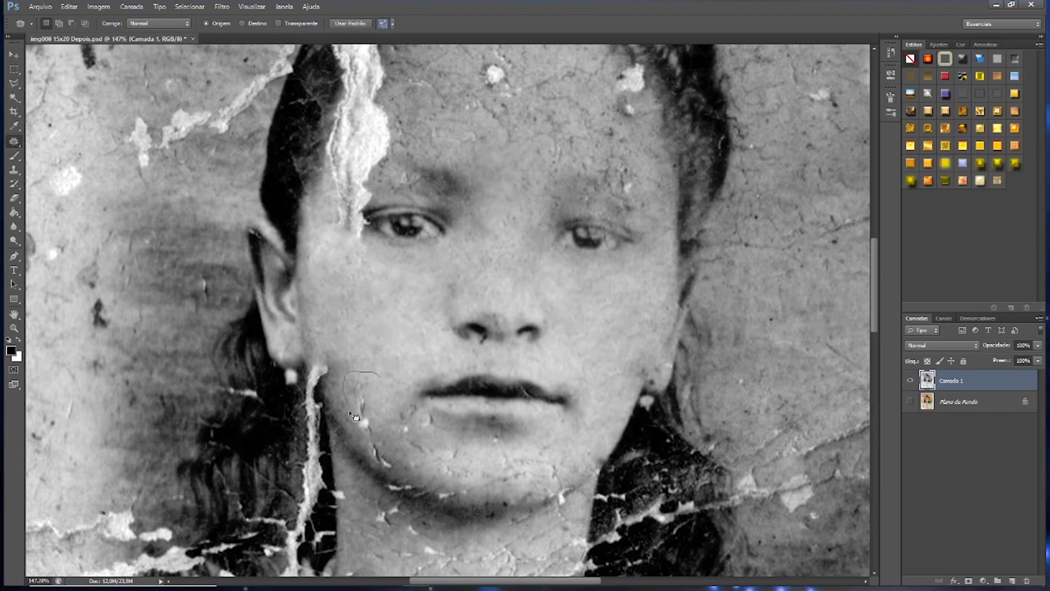
drag(354, 417, 350, 408)
mouse_move(376, 407)
mouse_down()
mouse_move(371, 343)
mouse_move(298, 426)
mouse_up()
scroll(306, 383, down, 3)
drag(268, 350, 313, 354)
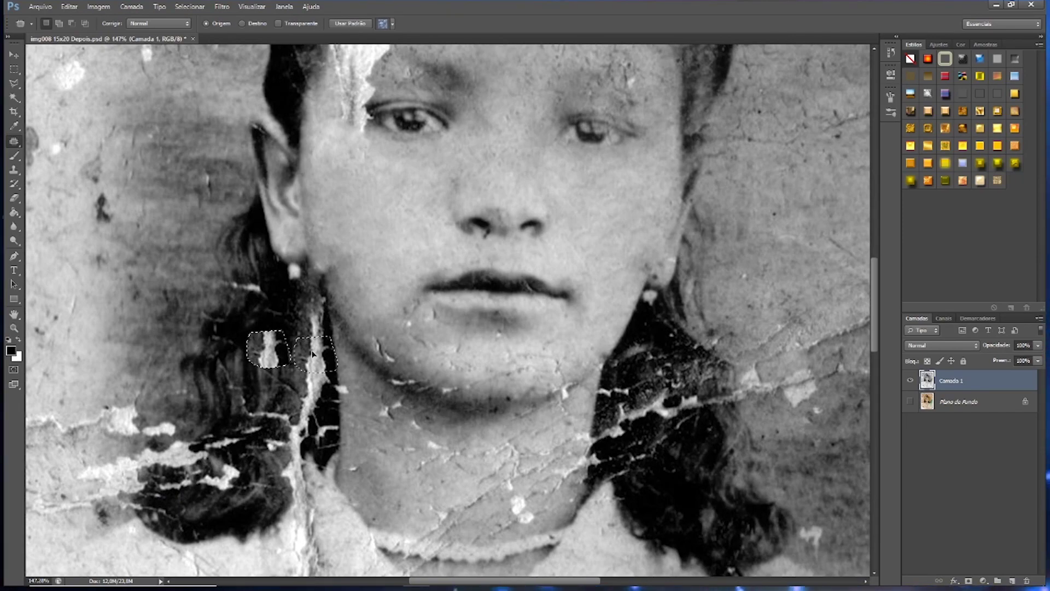
- Patch the white crack in the hair beside the neck and outline a nearby mark
drag(307, 287, 296, 400)
key(ctrl+d)
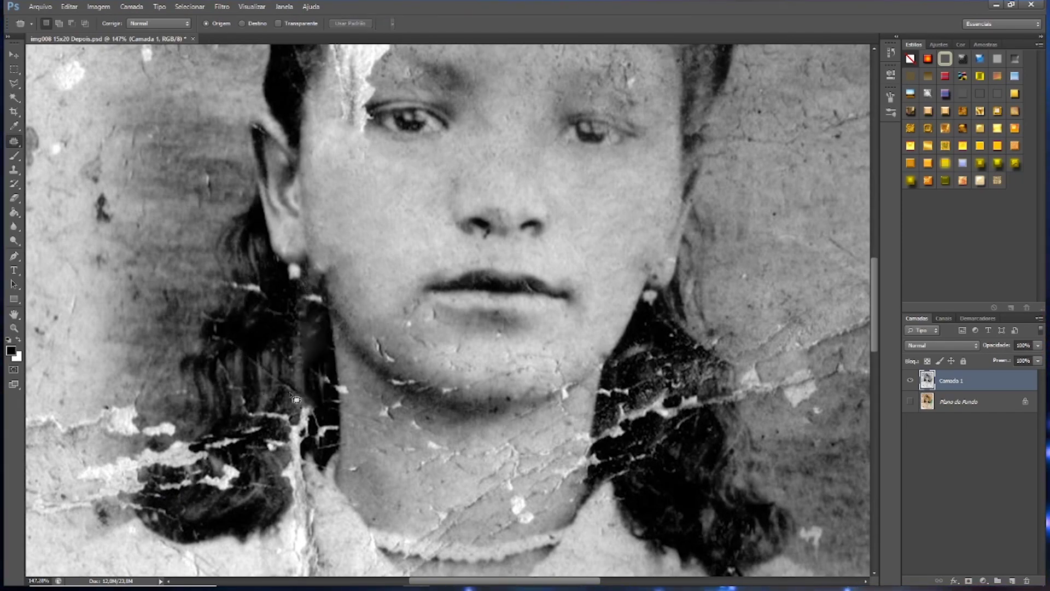
mouse_move(330, 367)
mouse_down()
mouse_move(320, 397)
mouse_move(335, 407)
mouse_up()
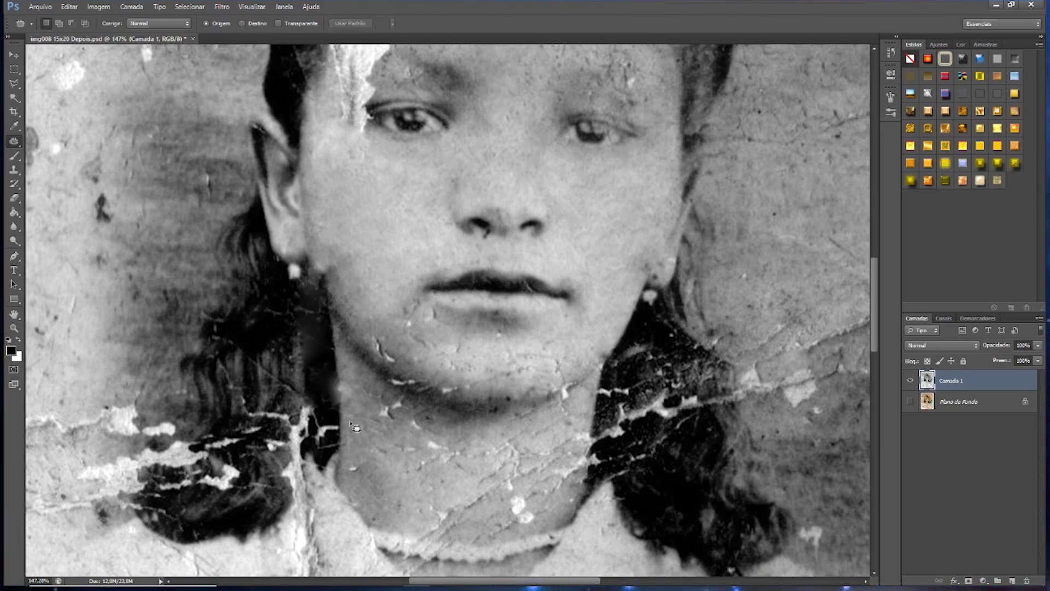
key(s)
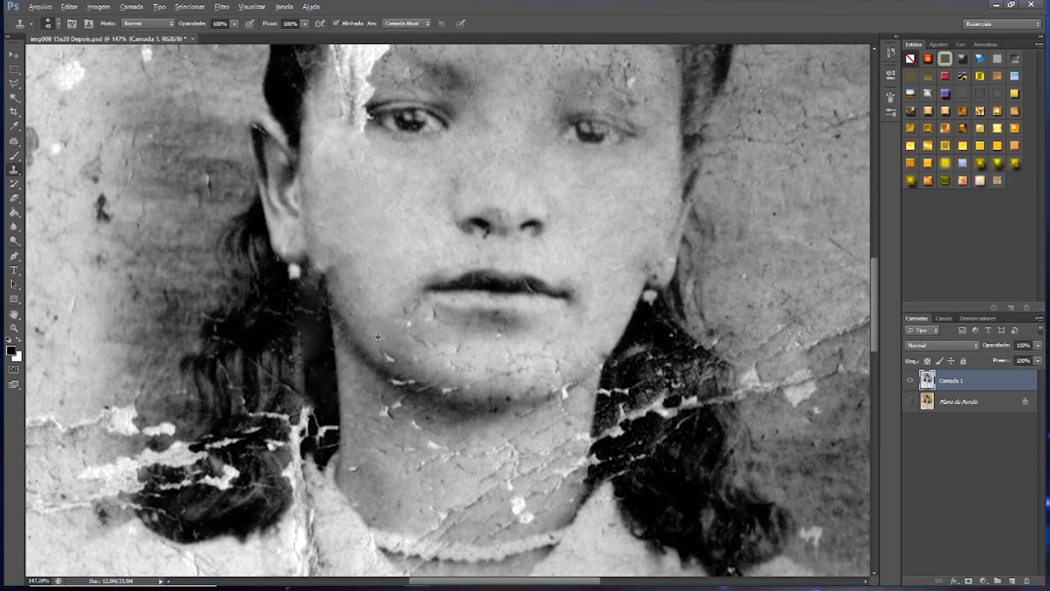
- Patch the speck near the nose bridge and the white speck on the forehead
click(189, 7)
click(192, 33)
key(j)
scroll(519, 333, up, 8)
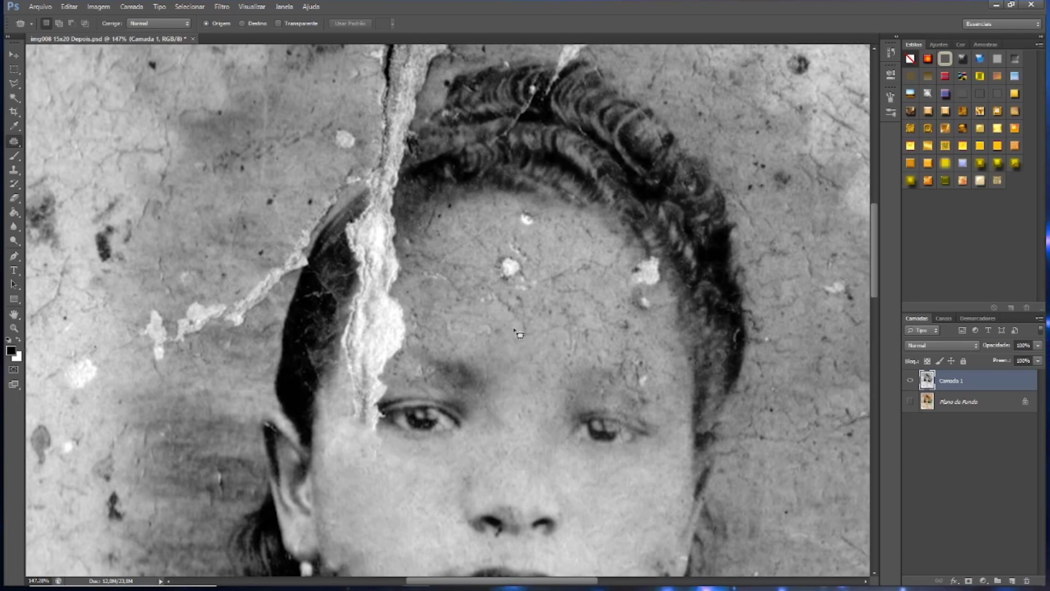
drag(537, 409, 539, 406)
scroll(525, 474, up, 1)
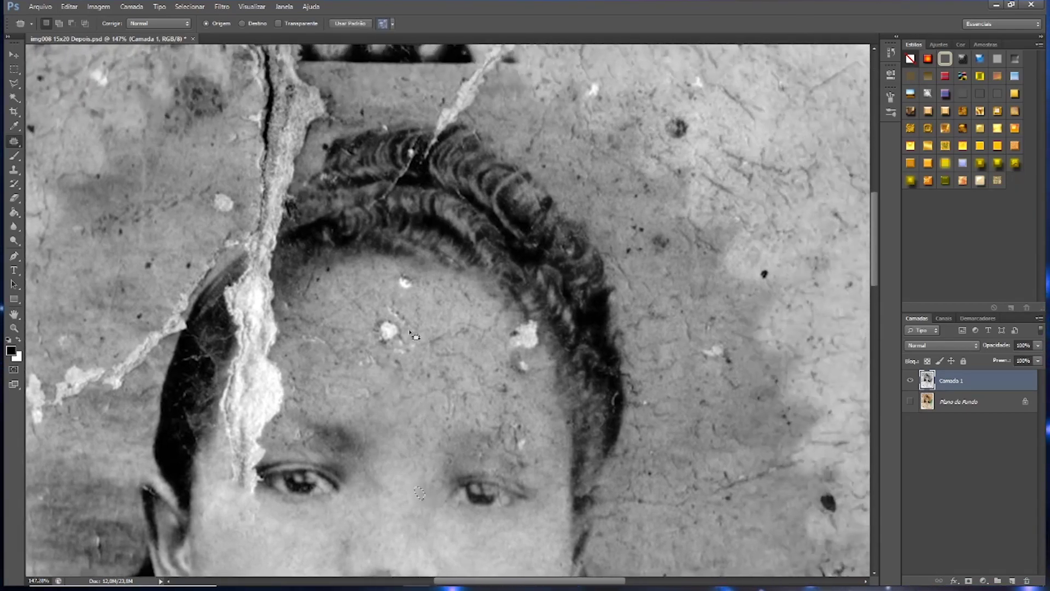
scroll(465, 405, up, 1)
scroll(465, 405, right, 3)
drag(512, 326, 514, 328)
drag(525, 336, 476, 337)
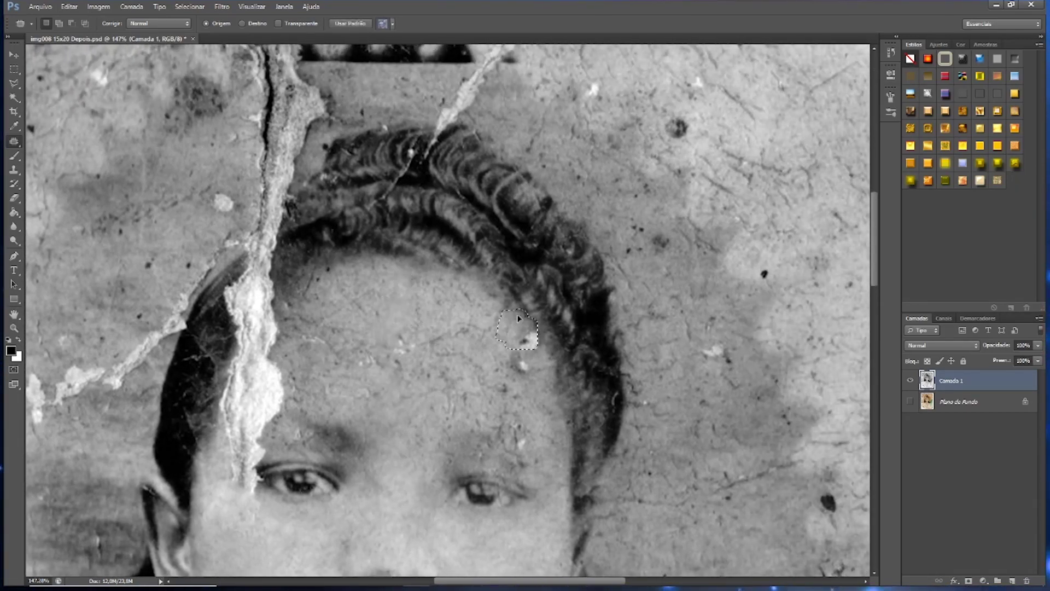
- Outline the crack on the chin and cover it with clean skin
scroll(543, 528, down, 2)
scroll(465, 329, down, 3)
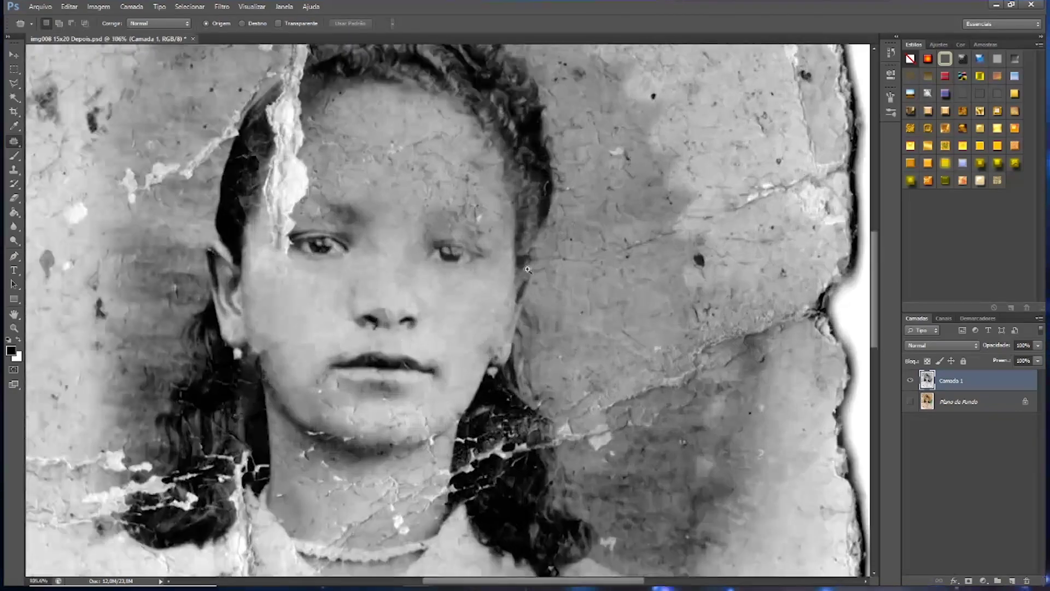
scroll(465, 323, up, 3)
scroll(396, 288, up, 1)
scroll(241, 448, left, 1)
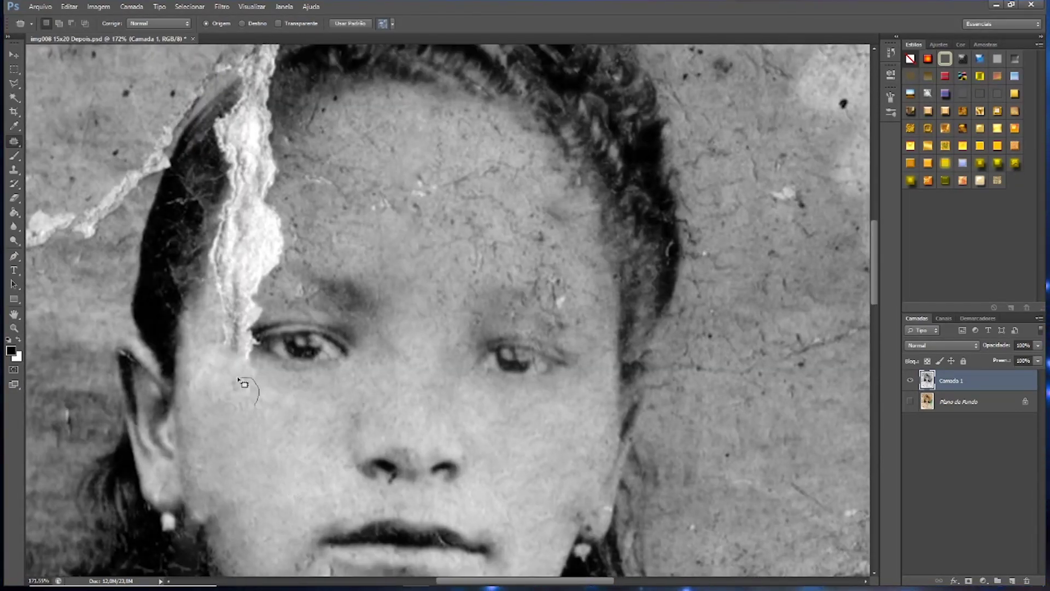
scroll(306, 383, down, 4)
scroll(356, 334, right, 1)
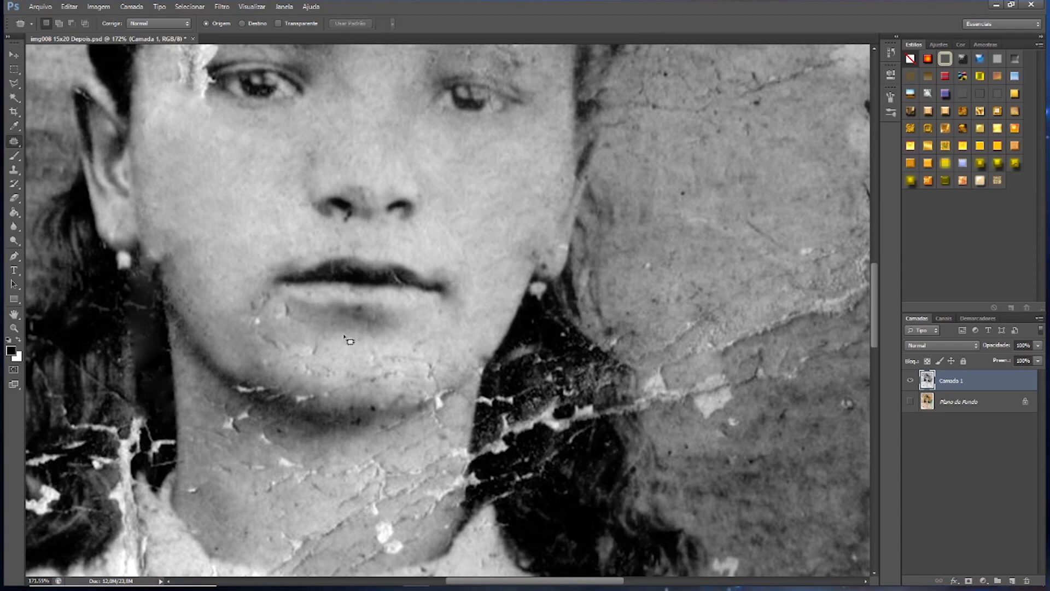
drag(320, 337, 295, 363)
mouse_move(327, 330)
mouse_down()
mouse_move(323, 352)
mouse_move(284, 345)
mouse_up()
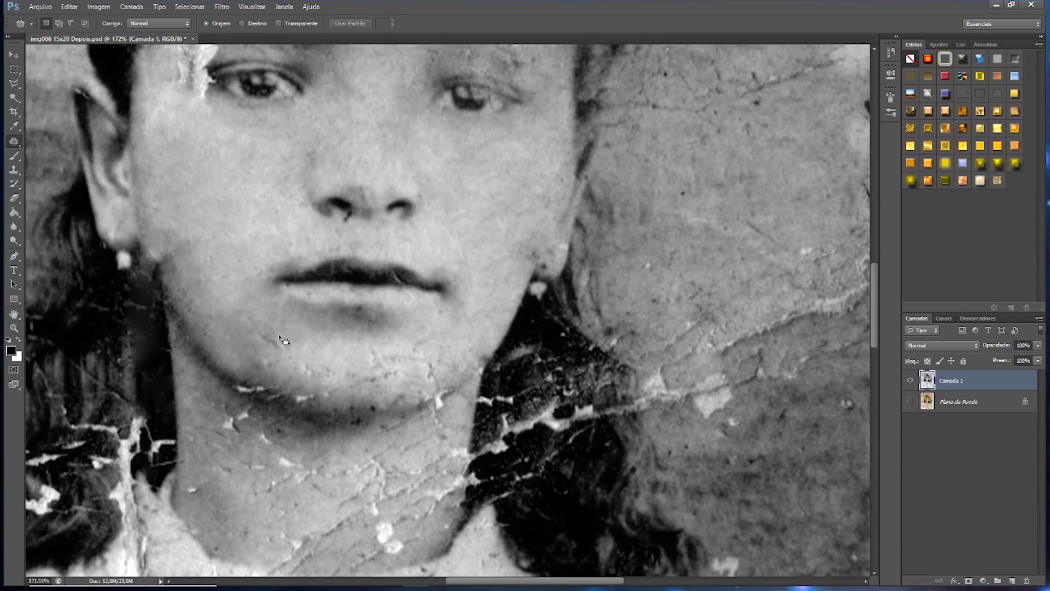
drag(219, 292, 220, 309)
- Outline the damaged spots below the lower lip and along the chin
drag(229, 278, 237, 293)
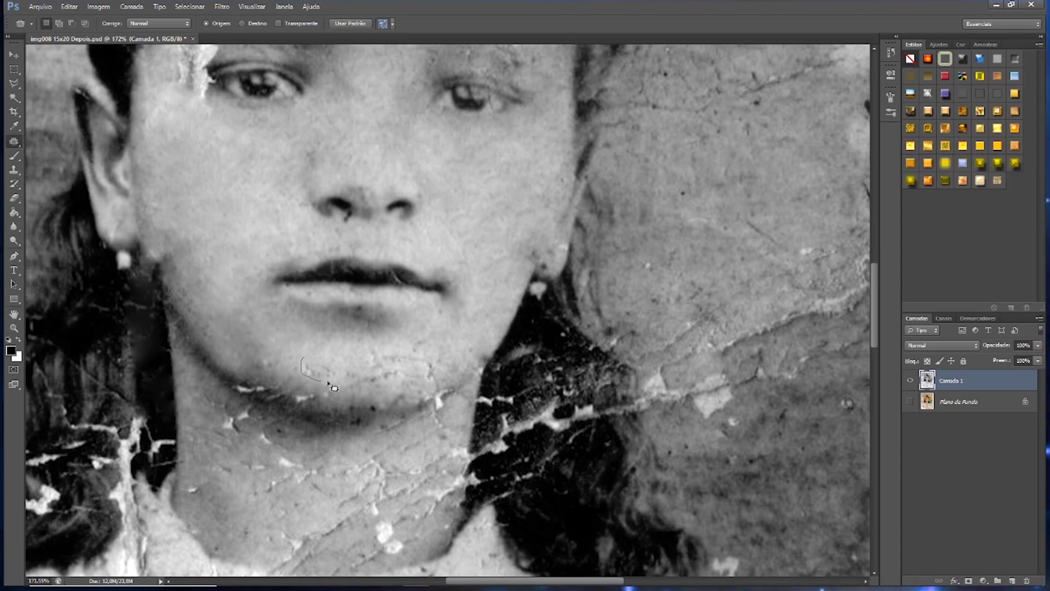
drag(332, 385, 296, 327)
drag(344, 392, 311, 392)
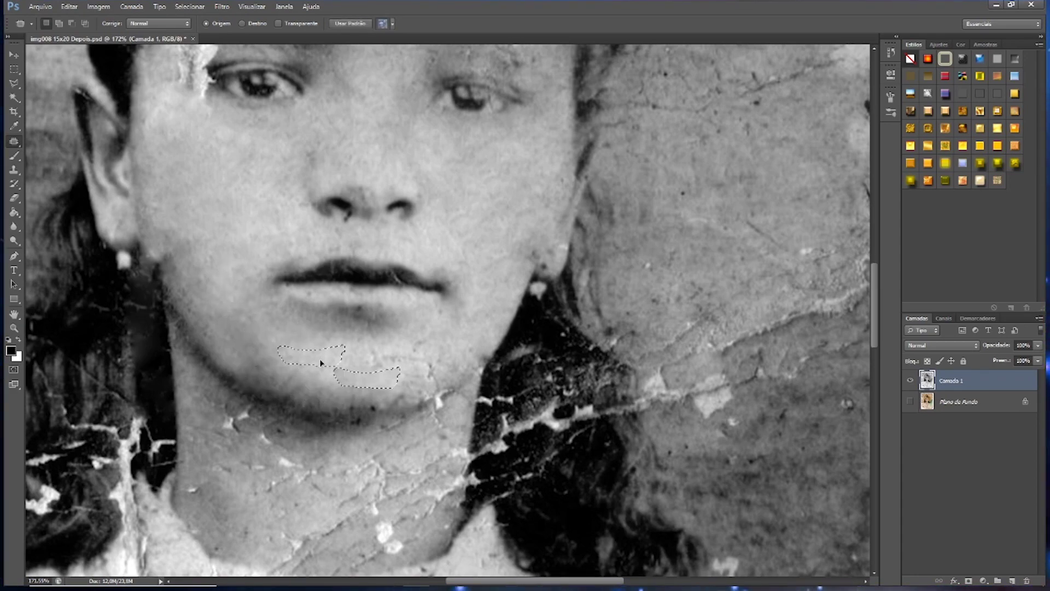
drag(446, 309, 447, 325)
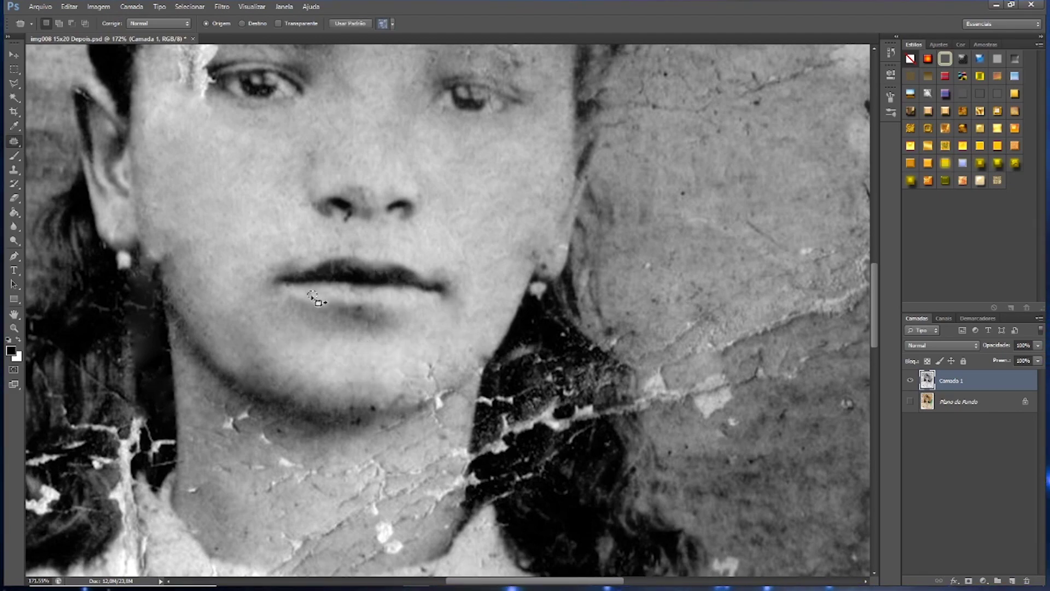
drag(315, 299, 300, 294)
- Replace the spots below the lower lip with clean skin
scroll(328, 277, up, 3)
drag(309, 241, 346, 250)
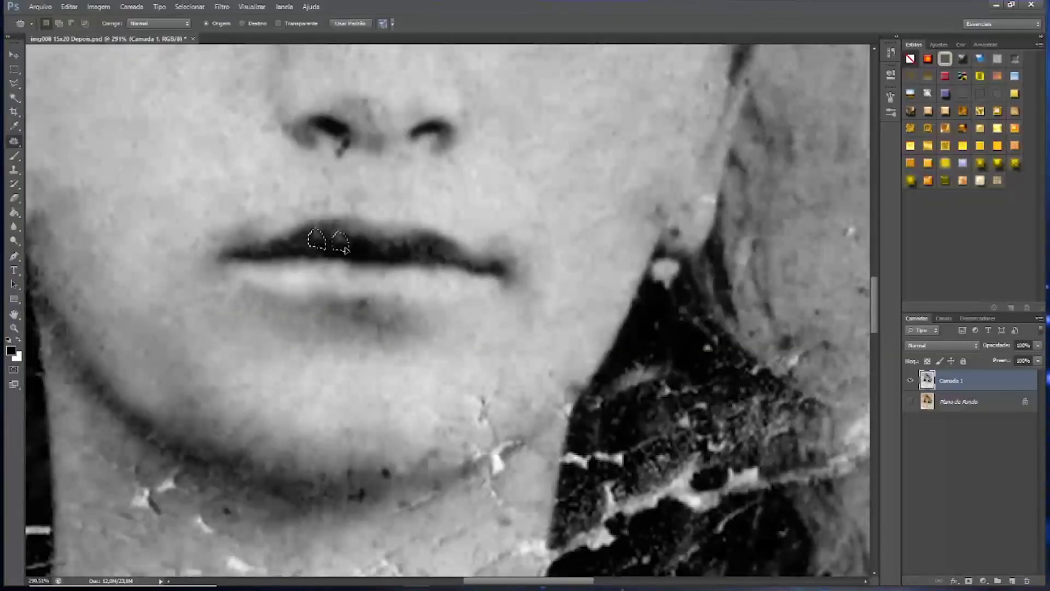
scroll(379, 170, down, 3)
scroll(335, 199, right, 2)
mouse_move(372, 316)
mouse_down()
mouse_move(366, 336)
mouse_move(416, 257)
mouse_up()
drag(427, 273, 456, 232)
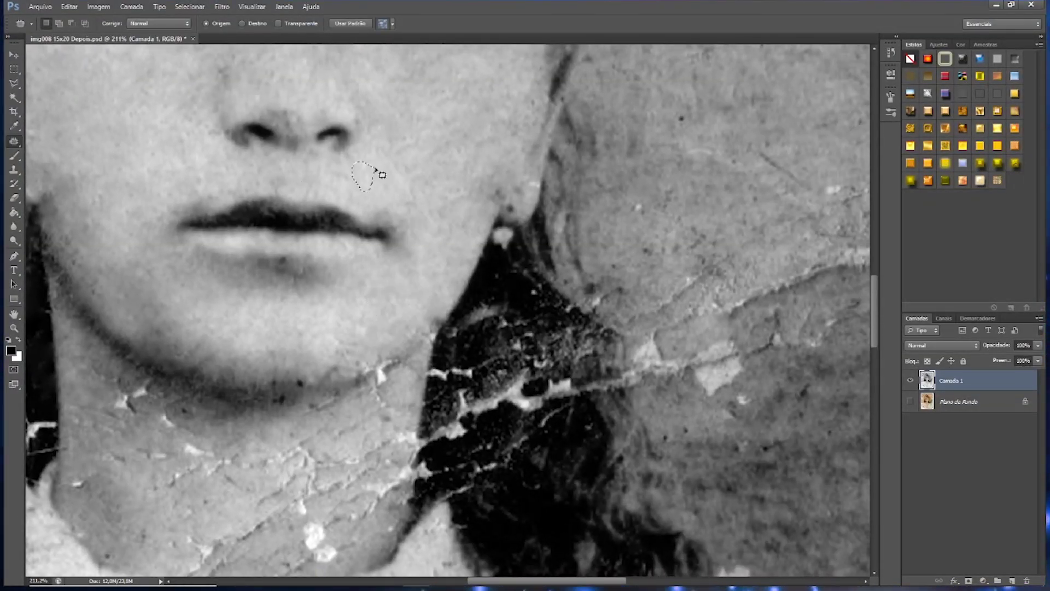
- Patch the series of cracks down the neck with nearby clean skin
scroll(400, 206, up, 2)
scroll(429, 216, up, 2)
scroll(430, 216, down, 9)
scroll(429, 216, left, 3)
mouse_move(222, 231)
mouse_down()
mouse_move(239, 243)
mouse_move(247, 282)
mouse_move(263, 286)
mouse_up()
click(263, 286)
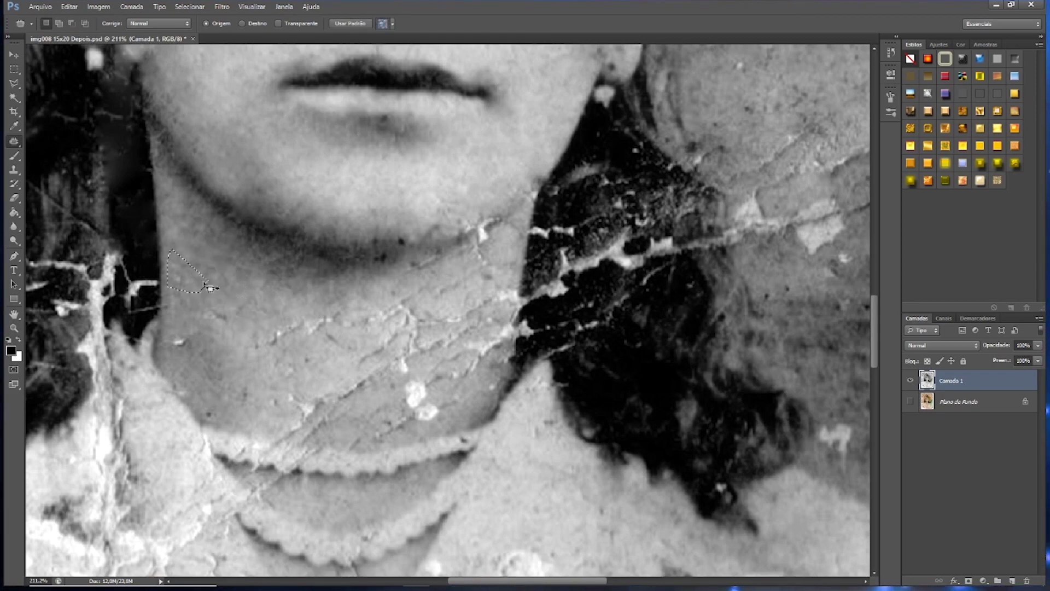
mouse_move(227, 346)
mouse_down()
mouse_move(307, 362)
mouse_move(271, 363)
mouse_up()
drag(263, 393, 251, 378)
drag(348, 388, 348, 390)
drag(386, 353, 325, 387)
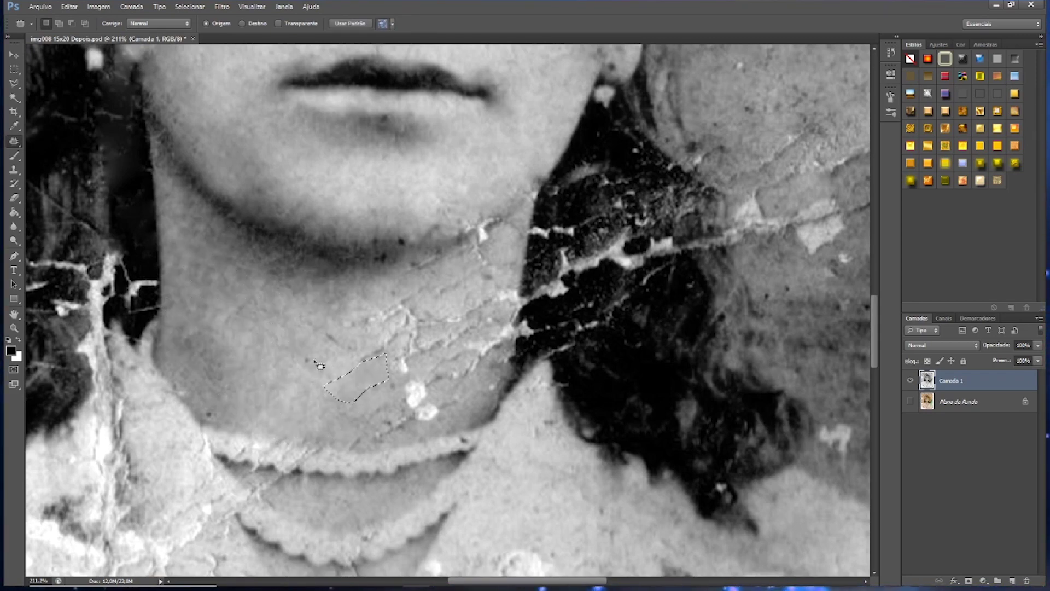
drag(343, 333, 274, 304)
- Patch the chin crack, the jawline crack and the crack across the neck
drag(404, 386, 345, 359)
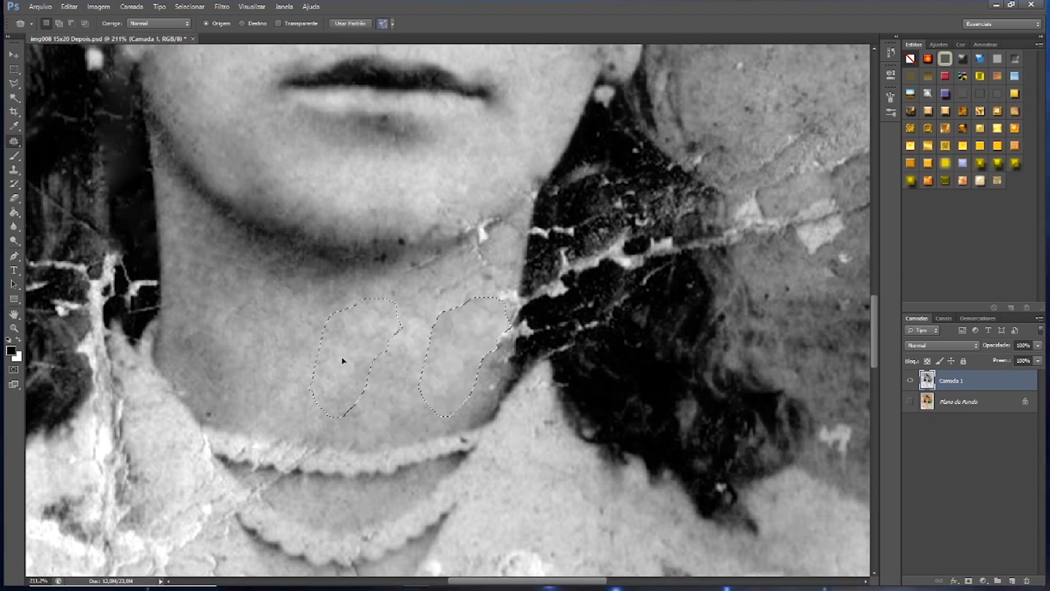
mouse_move(397, 235)
mouse_down()
mouse_move(405, 250)
mouse_move(368, 249)
mouse_up()
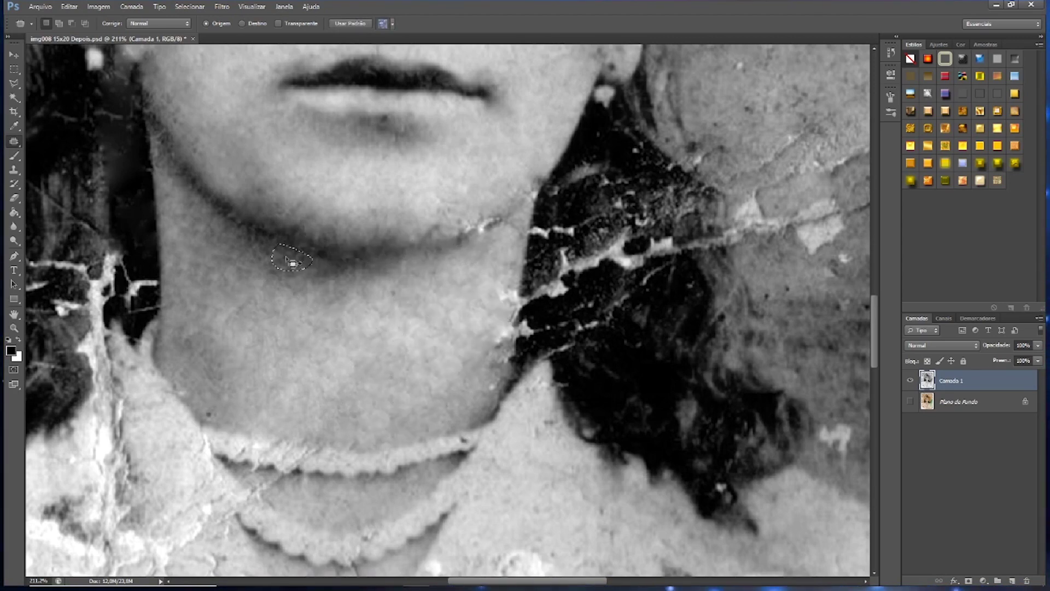
drag(246, 229, 253, 235)
drag(461, 234, 460, 221)
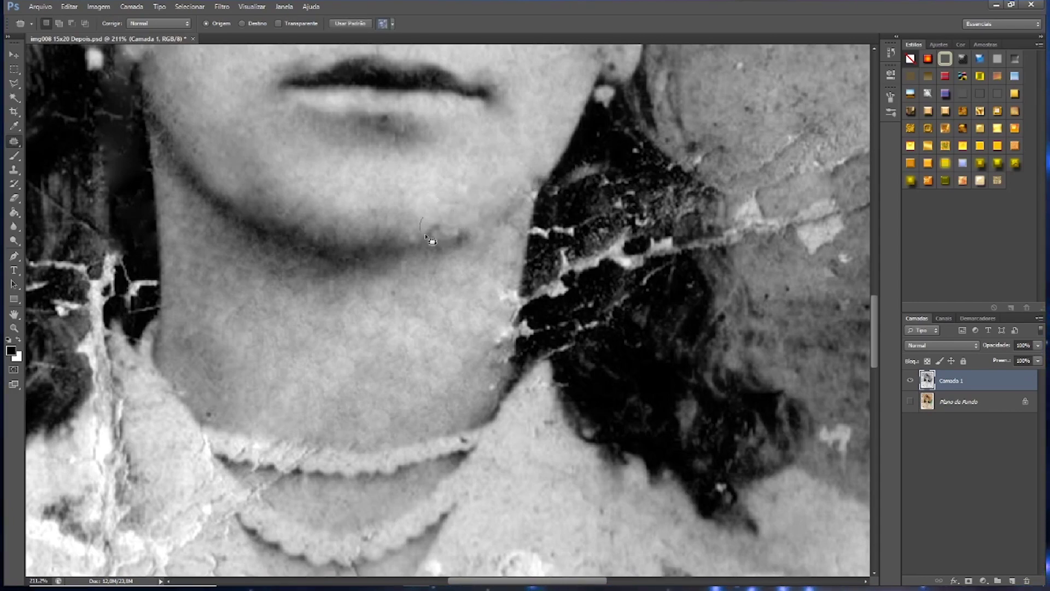
scroll(429, 239, down, 5)
scroll(429, 239, up, 4)
mouse_move(540, 392)
mouse_down()
mouse_move(544, 435)
mouse_move(530, 372)
mouse_up()
key(ctrl+d)
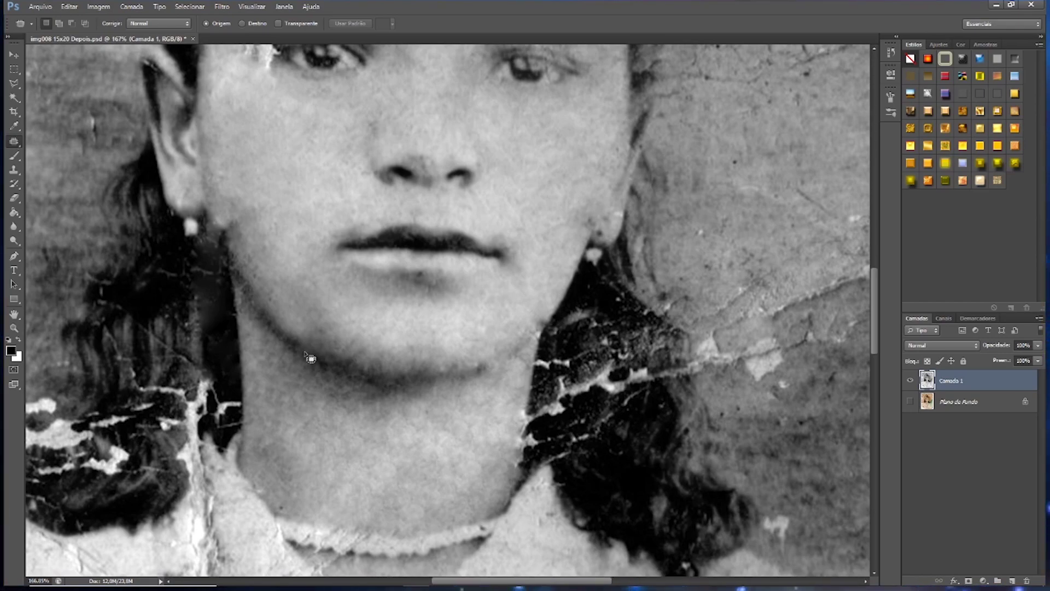
scroll(534, 339, up, 3)
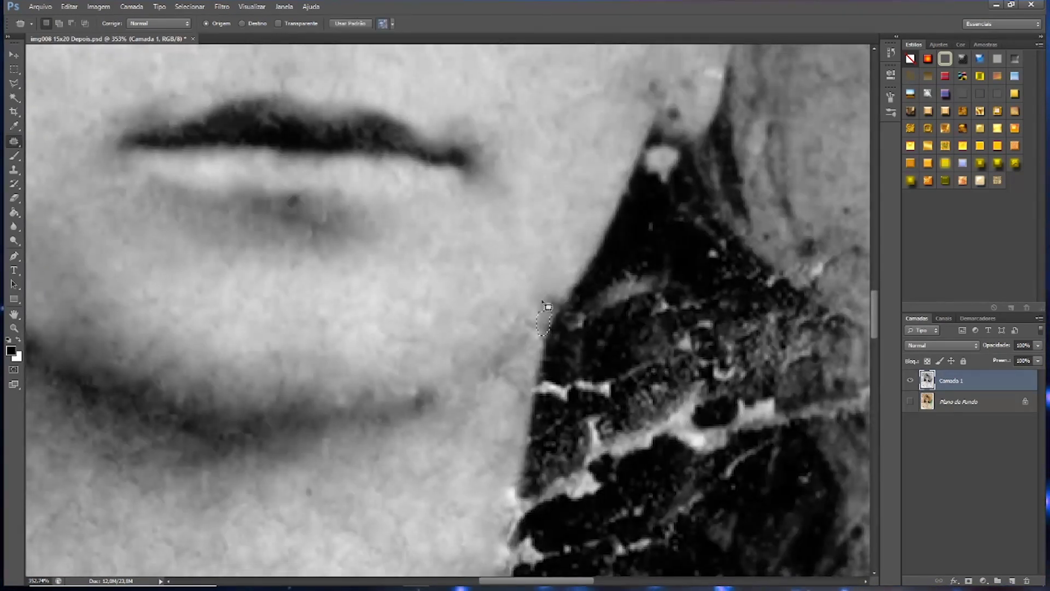
mouse_move(523, 368)
mouse_down()
mouse_move(519, 389)
mouse_move(575, 368)
mouse_up()
- Hide and reshow the retouched layer to compare it with the original
key(s)
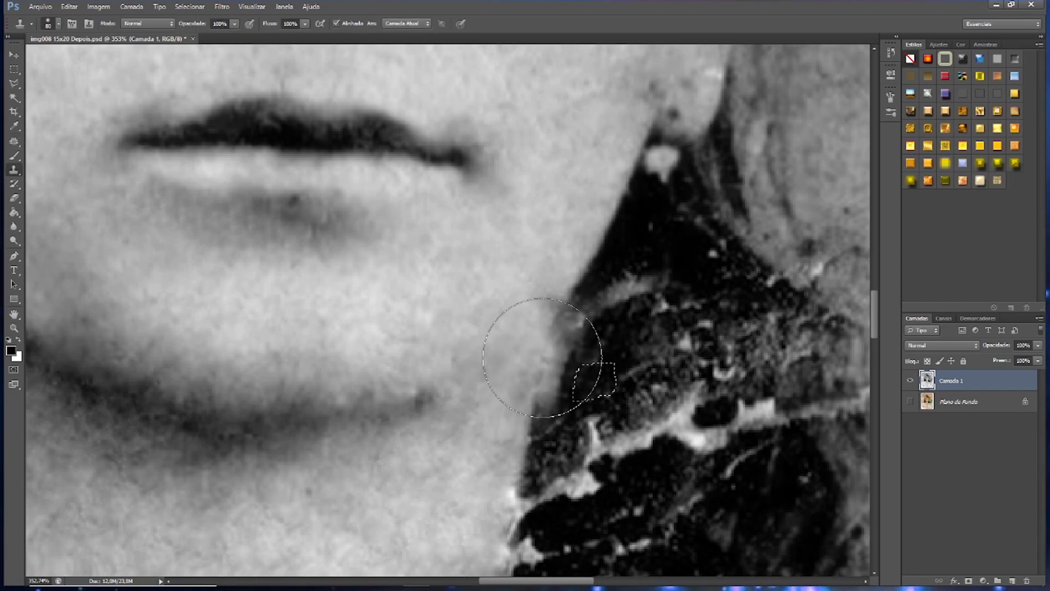
scroll(559, 455, down, 10)
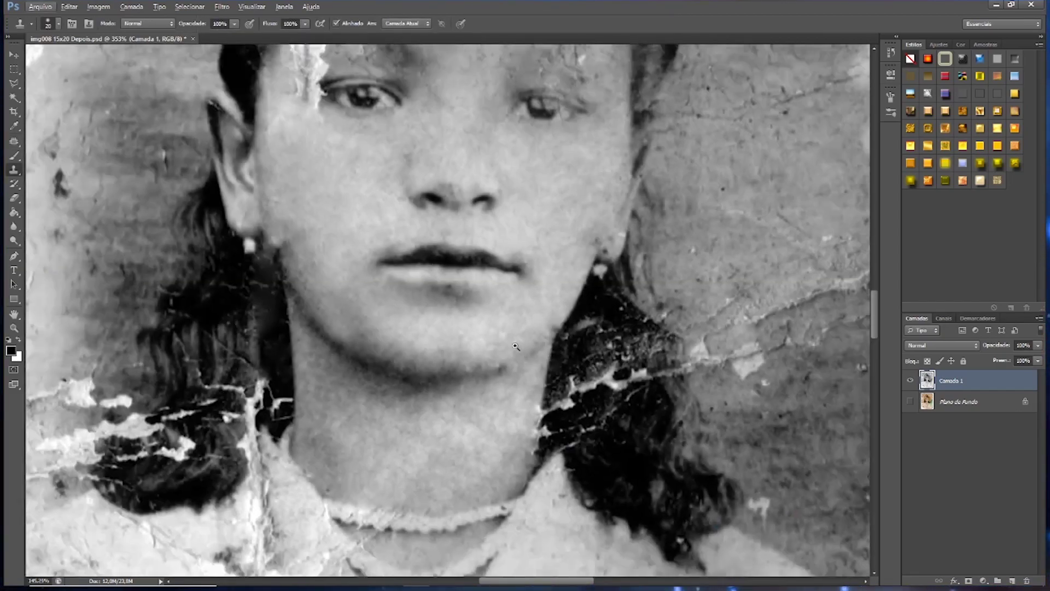
click(911, 380)
alt+click(911, 381)
scroll(509, 378, up, 5)
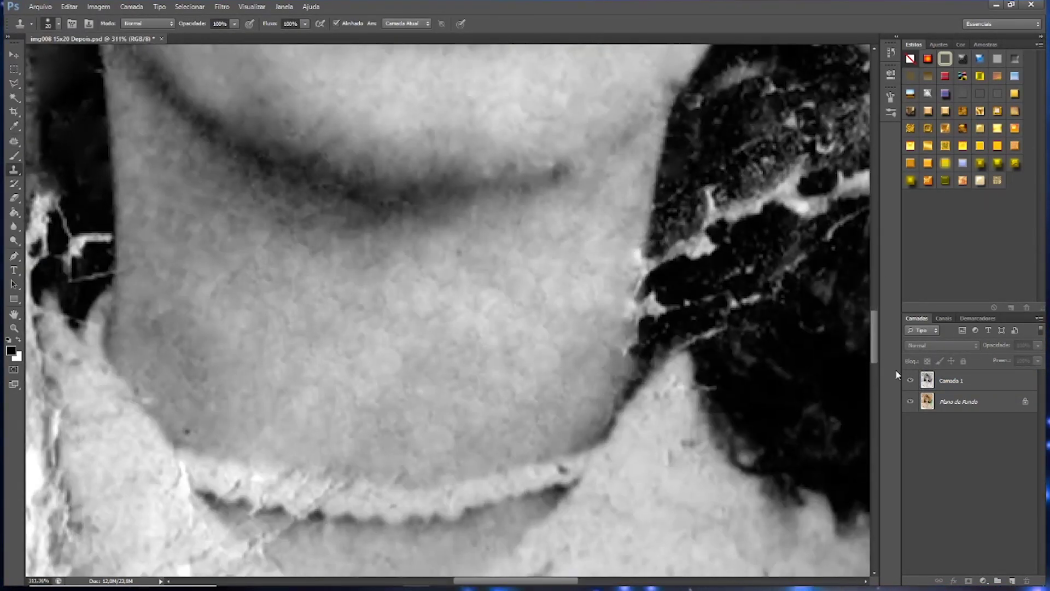
- Patch the bright blemishes in the hair beside the neck with dark hair
key(j)
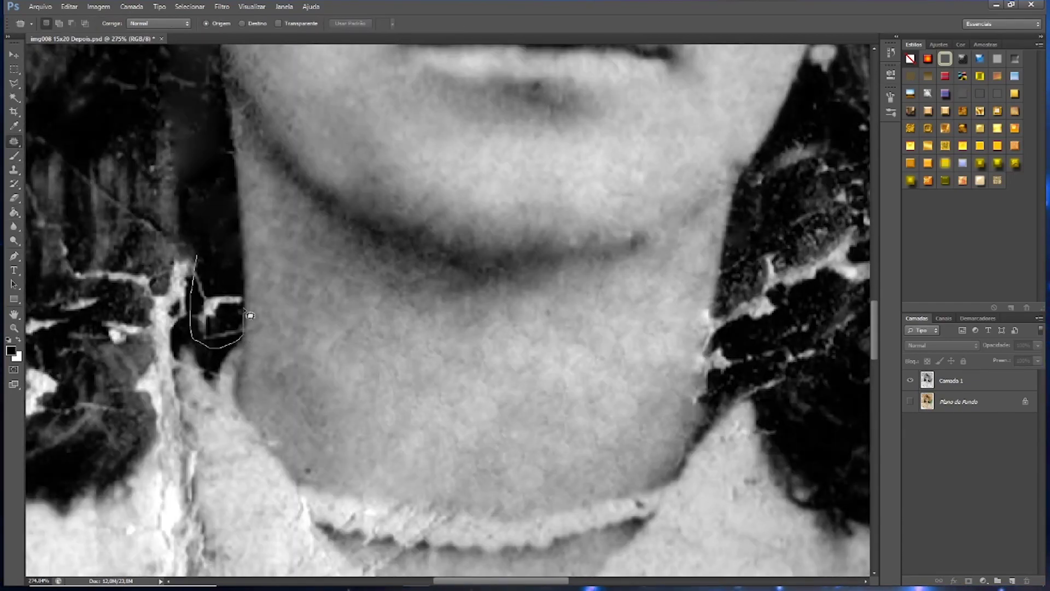
mouse_move(192, 247)
mouse_down()
mouse_move(180, 307)
mouse_move(158, 179)
mouse_move(172, 117)
mouse_up()
key(ctrl+d)
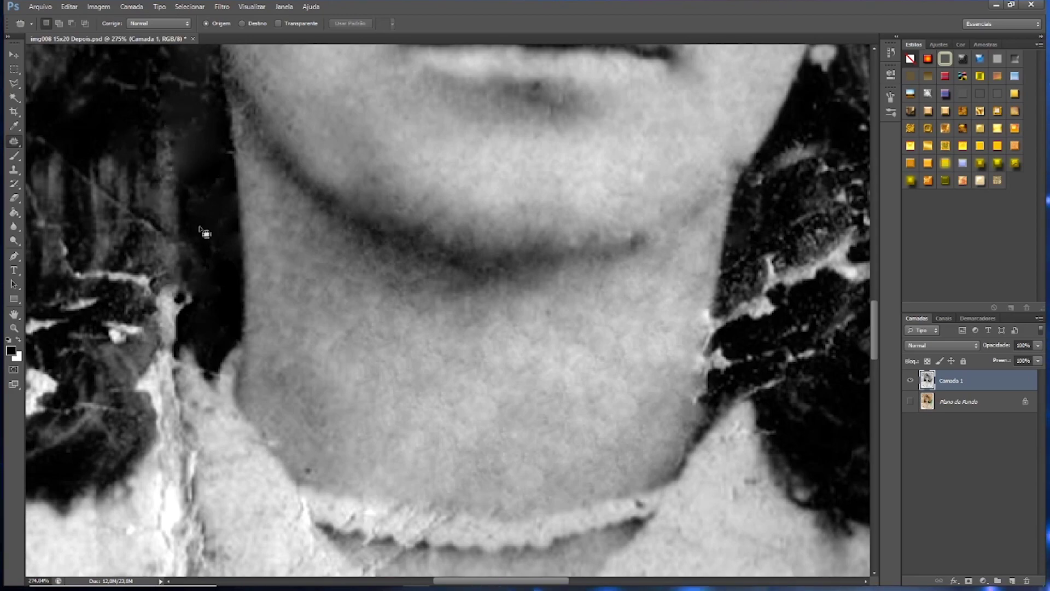
drag(175, 273, 181, 241)
drag(74, 273, 110, 241)
mouse_move(145, 221)
mouse_down()
mouse_move(153, 208)
mouse_move(87, 180)
mouse_up()
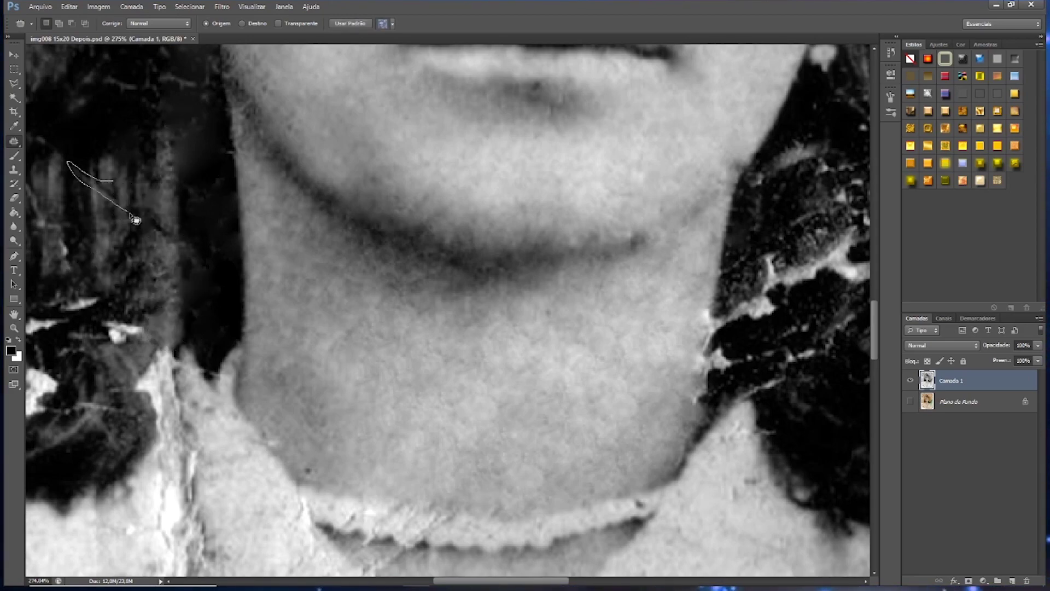
scroll(249, 238, down, 2)
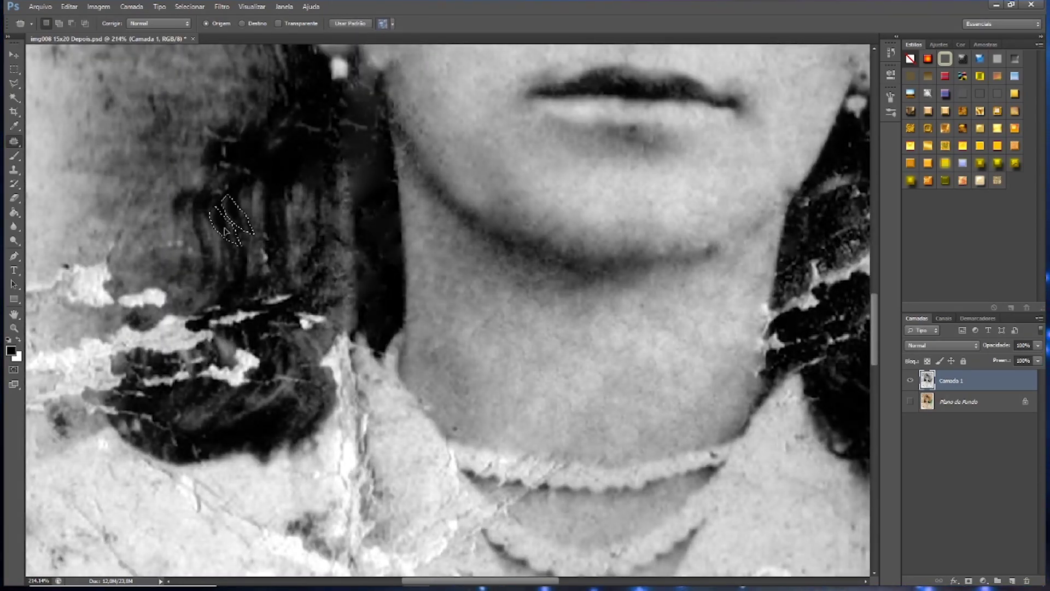
- Save the restoration progress to the PSD
key(ctrl+s)
scroll(329, 284, down, 3)
scroll(383, 334, up, 2)
scroll(383, 333, up, 3)
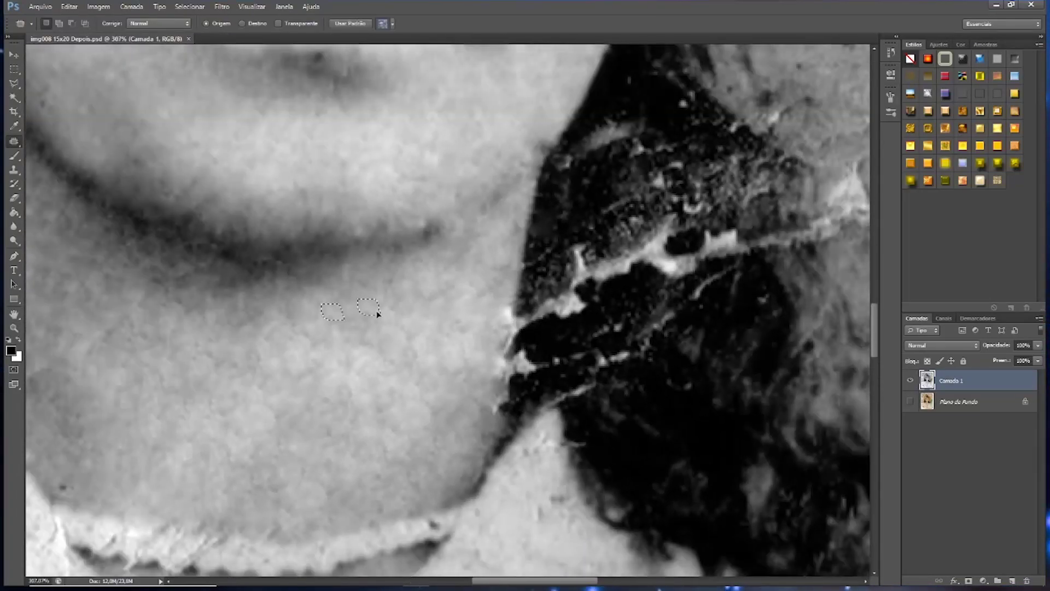
- Clone dark hair over the white streaks in the right-side hair
key(s)
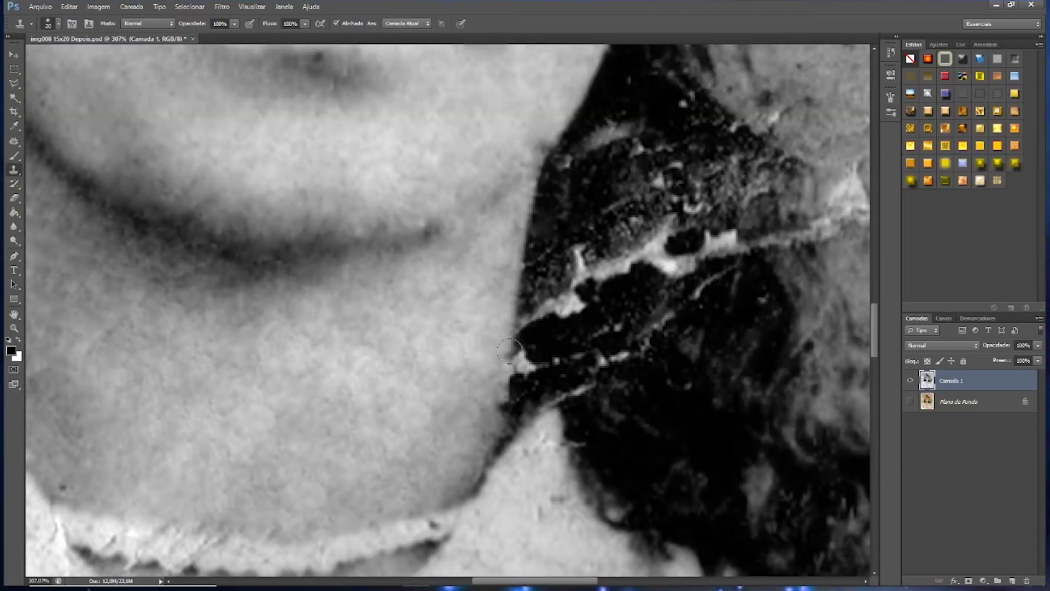
mouse_move(515, 317)
mouse_down()
mouse_move(509, 383)
mouse_move(624, 278)
mouse_move(581, 246)
mouse_up()
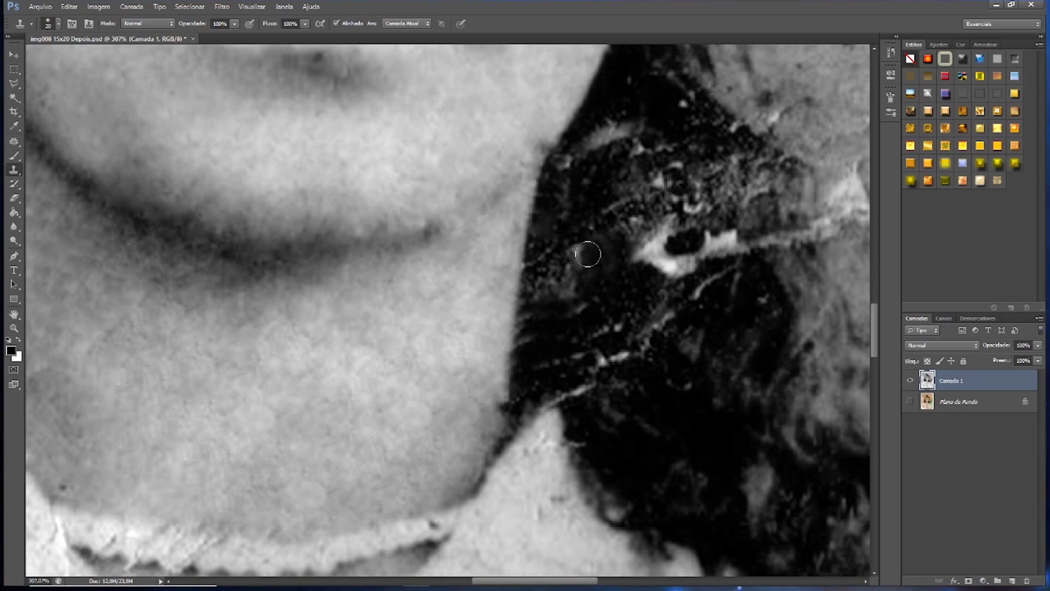
mouse_move(556, 300)
mouse_down()
mouse_move(453, 300)
mouse_move(494, 220)
mouse_up()
mouse_move(494, 220)
mouse_down()
mouse_move(417, 205)
mouse_move(371, 143)
mouse_up()
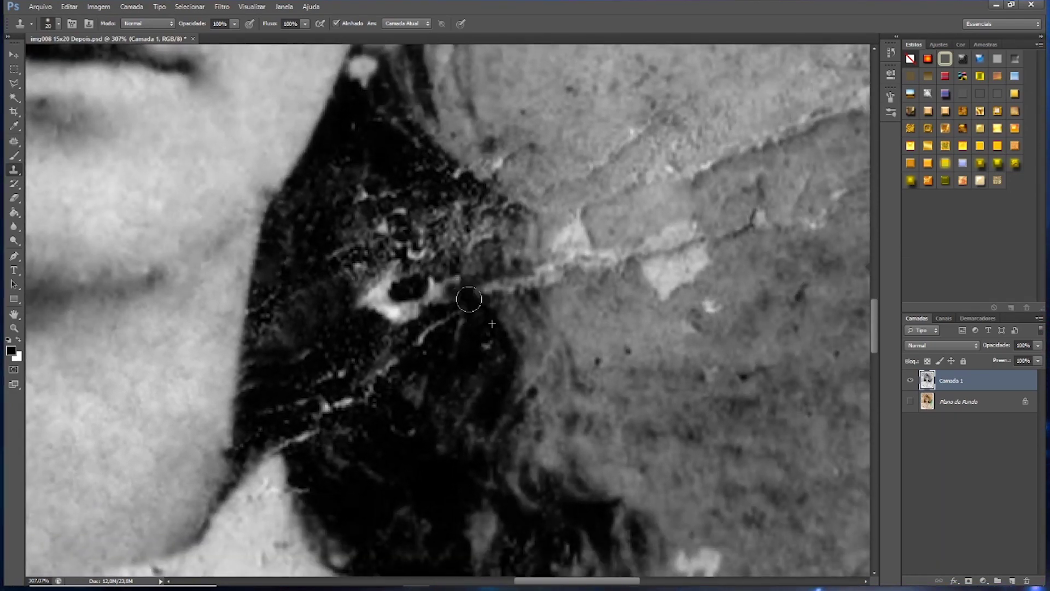
mouse_move(468, 299)
mouse_down()
mouse_move(418, 356)
mouse_move(427, 286)
mouse_move(494, 268)
mouse_move(455, 219)
mouse_move(445, 179)
mouse_move(364, 230)
mouse_move(415, 257)
mouse_move(426, 301)
mouse_move(352, 394)
mouse_move(291, 441)
mouse_up()
- Clone dark hair over the white streaks in the left-side hair
scroll(384, 430, down, 2)
scroll(383, 430, up, 1)
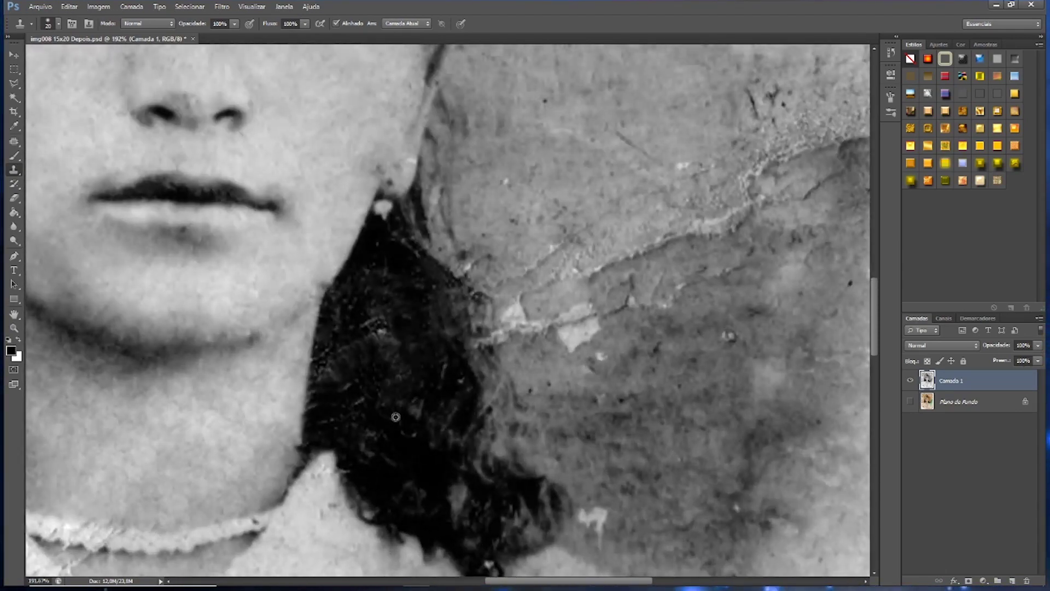
scroll(463, 380, up, 2)
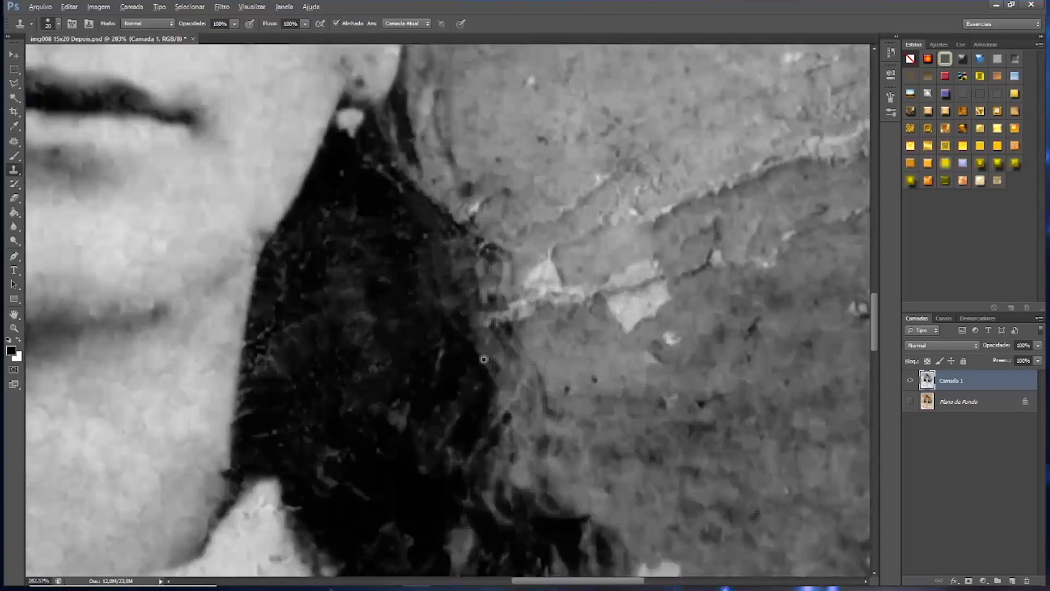
scroll(537, 386, down, 2)
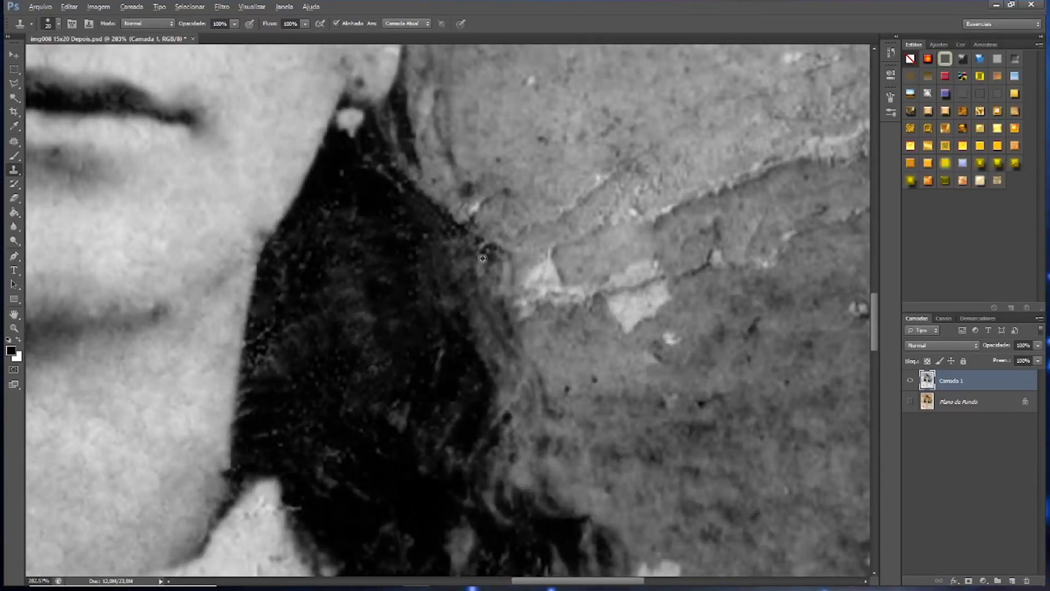
scroll(519, 395, up, 3)
scroll(519, 395, down, 1)
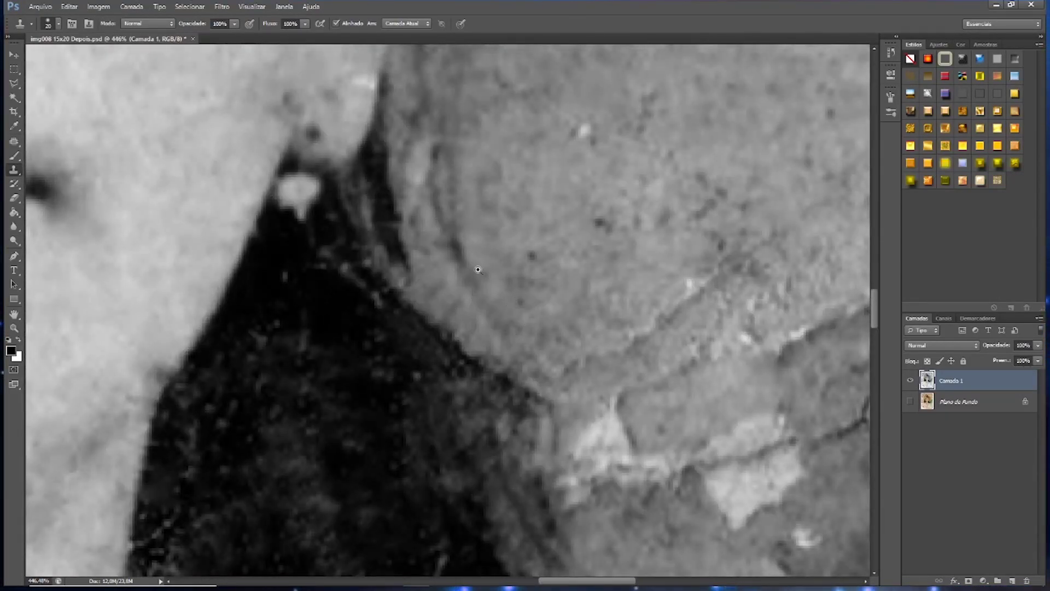
scroll(519, 395, down, 1)
scroll(468, 388, down, 3)
scroll(468, 388, up, 1)
scroll(469, 389, up, 5)
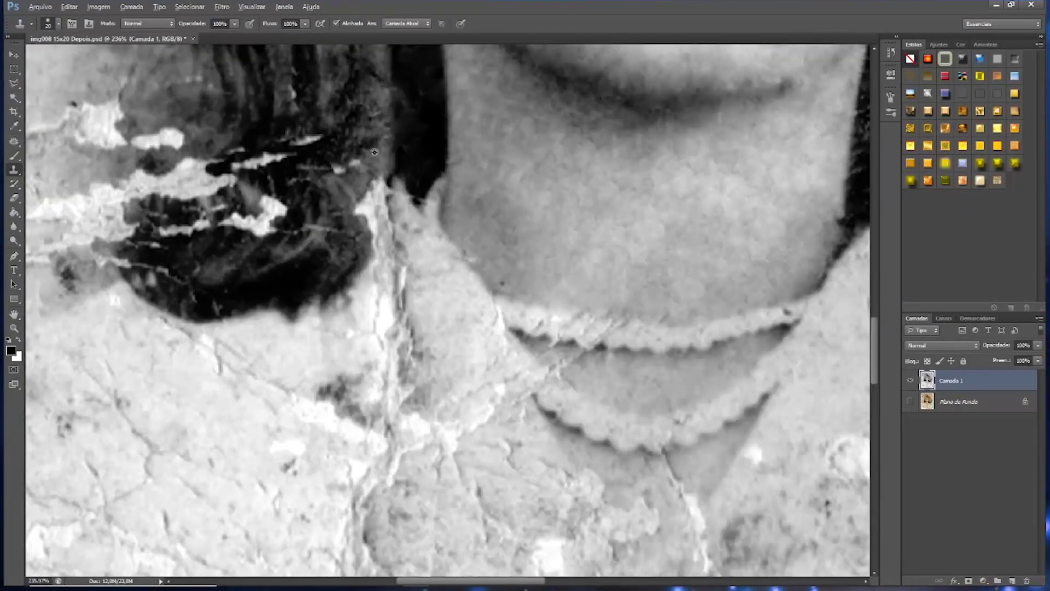
mouse_move(338, 163)
mouse_down()
mouse_move(232, 181)
mouse_move(186, 298)
mouse_move(320, 431)
mouse_move(316, 400)
mouse_up()
scroll(266, 183, up, 5)
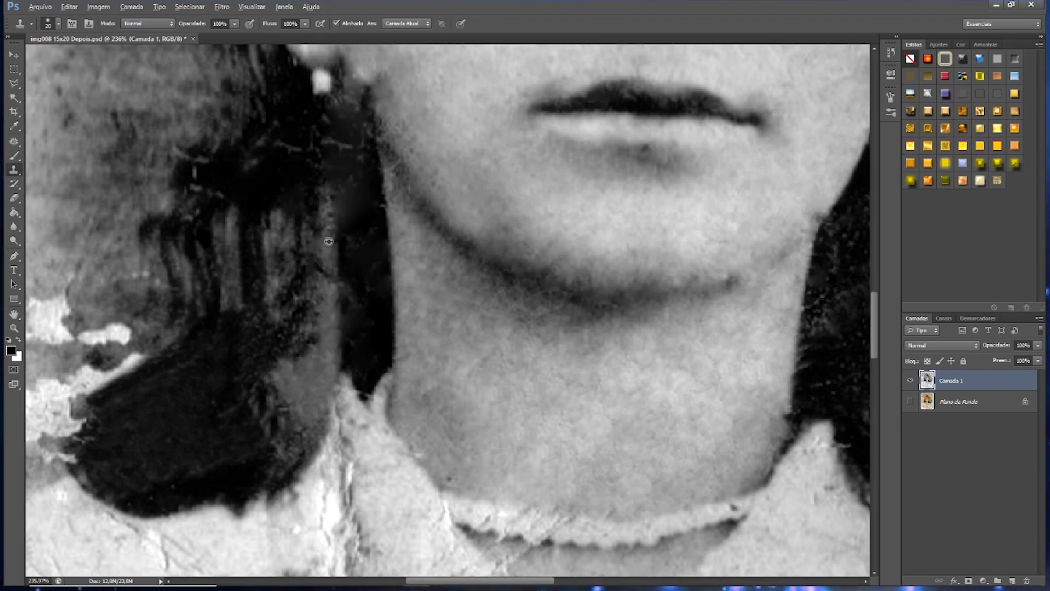
scroll(329, 241, up, 3)
- Clone skin texture over the tip of the white streak above the girl's left eyebrow
scroll(402, 261, up, 5)
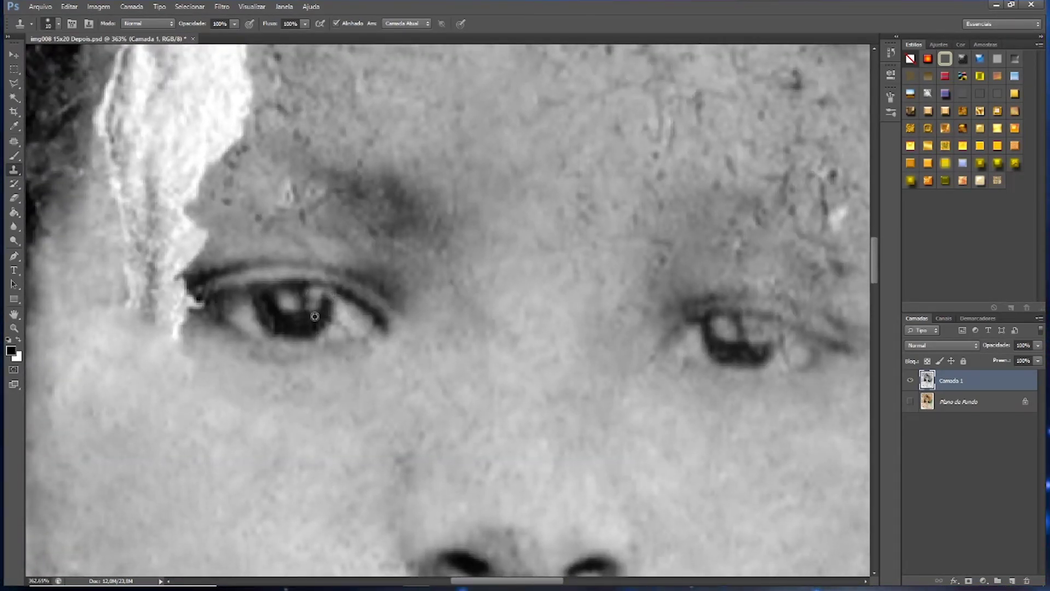
scroll(268, 316, down, 3)
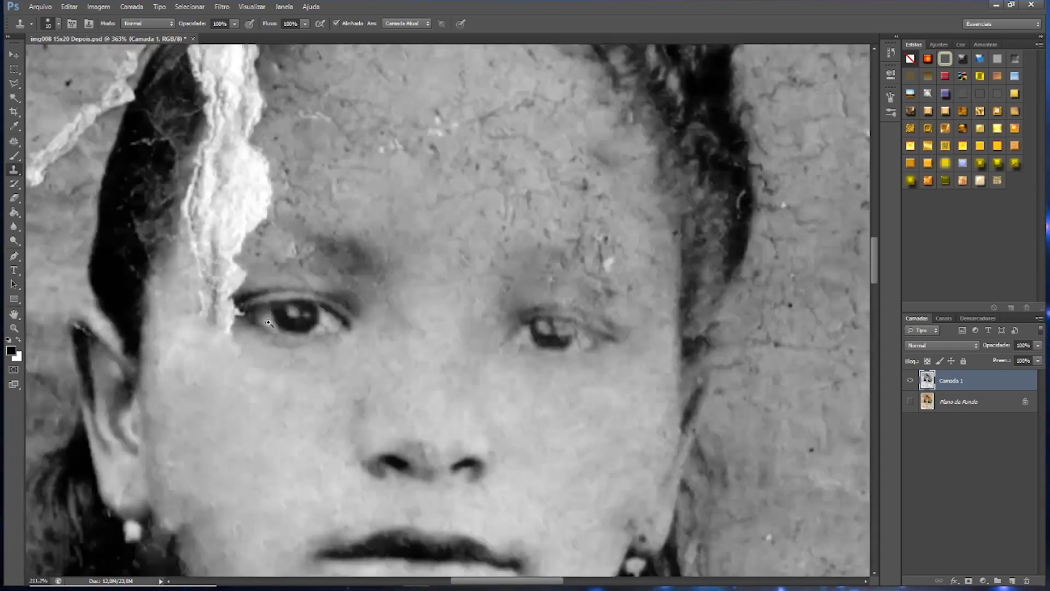
scroll(454, 316, up, 1)
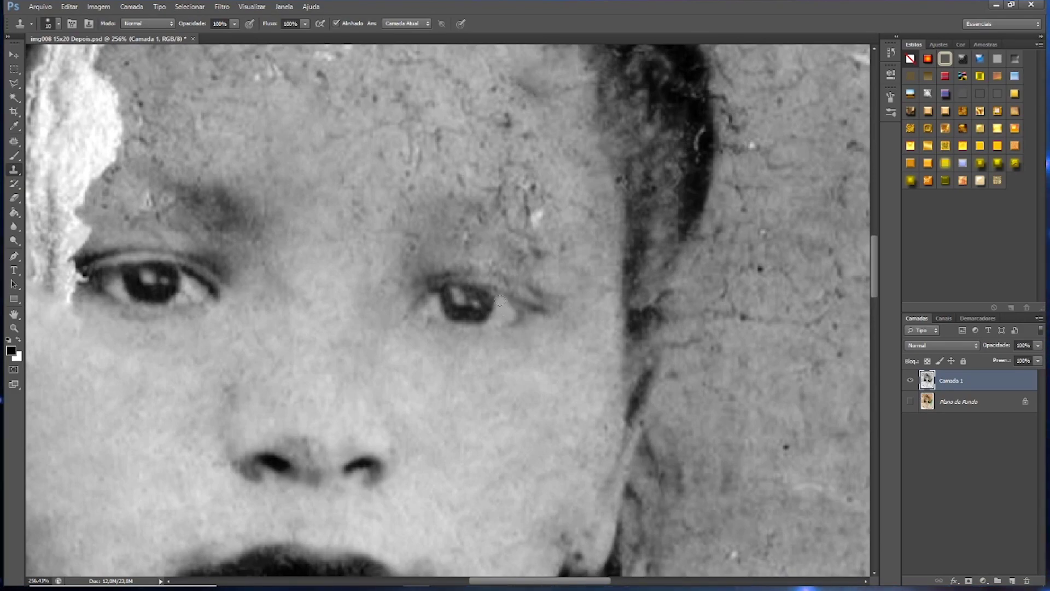
scroll(500, 300, down, 3)
scroll(246, 307, up, 5)
scroll(428, 293, down, 3)
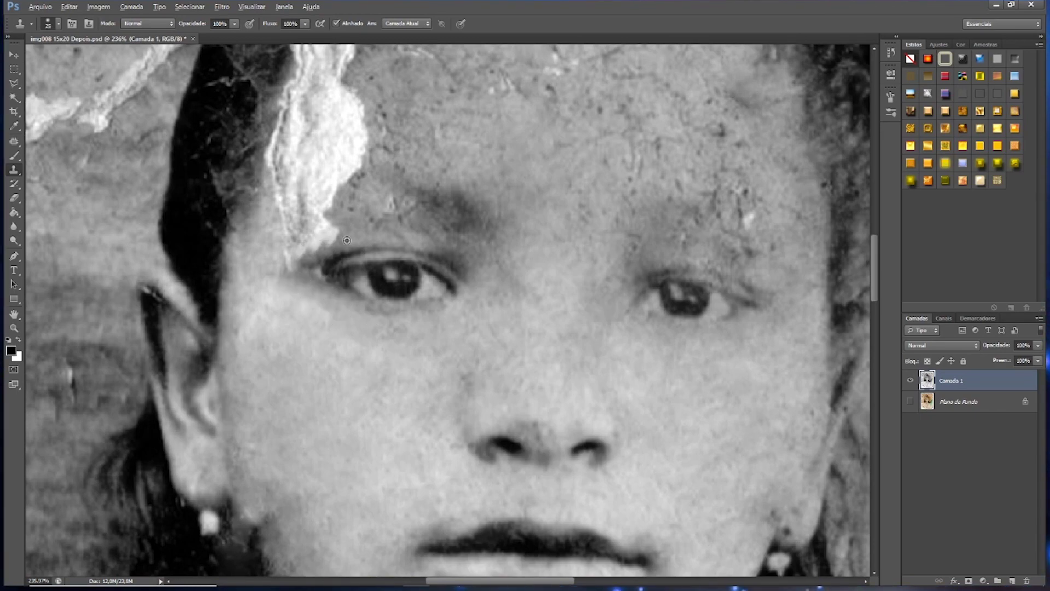
drag(327, 213, 307, 250)
scroll(311, 279, down, 3)
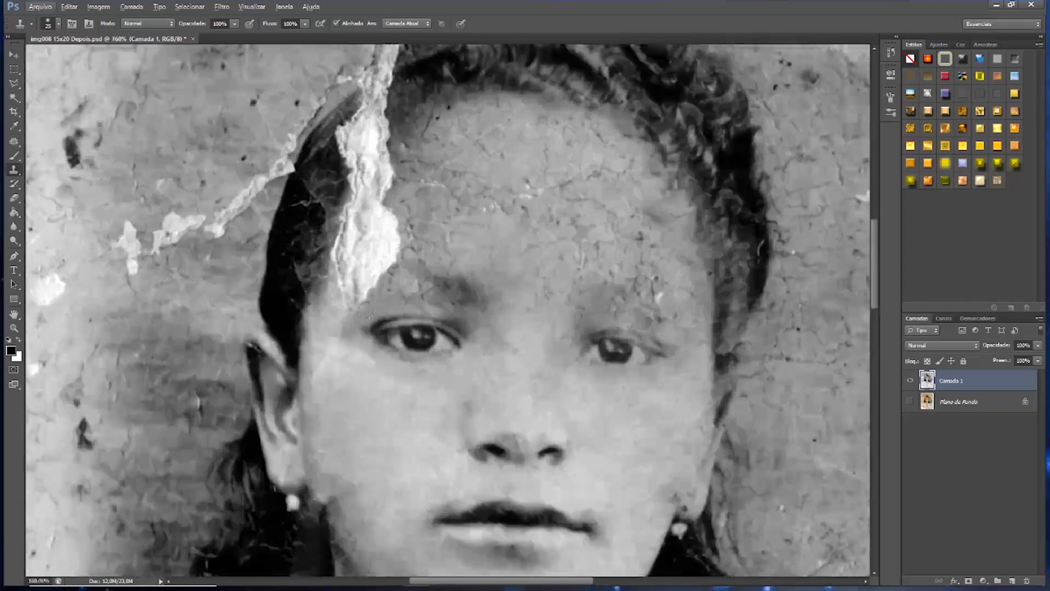
scroll(402, 316, up, 5)
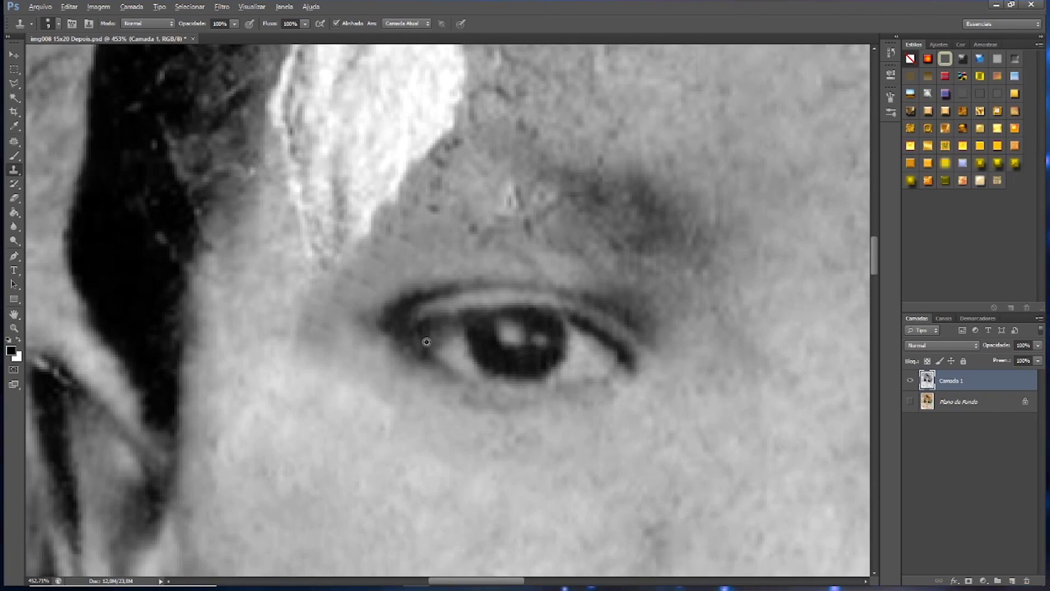
scroll(420, 356, down, 3)
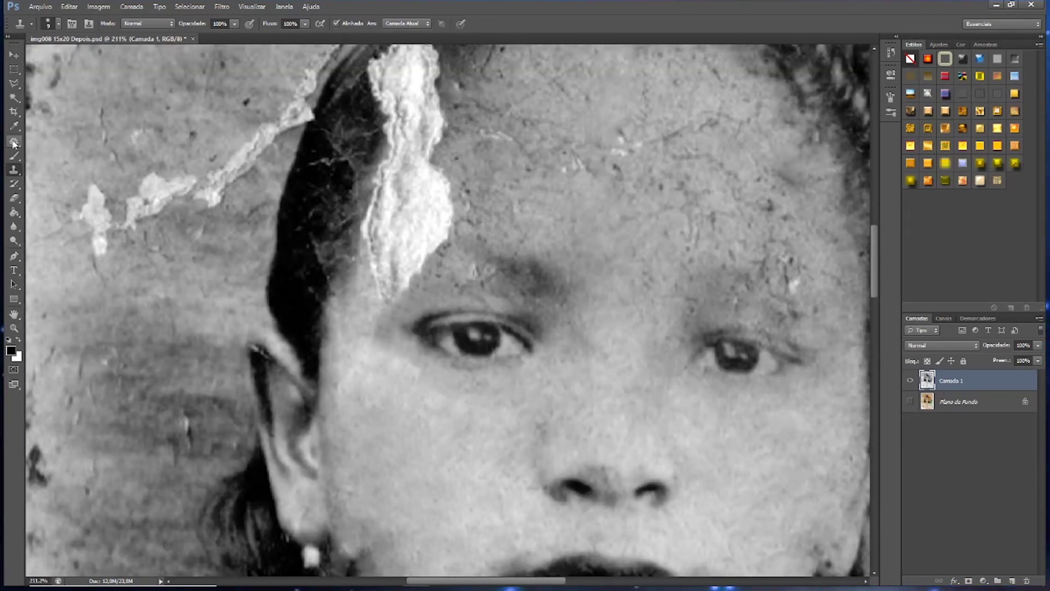
- Patch the lower forehead streak with clean skin, then view the whole photo
click(14, 143)
mouse_move(459, 228)
mouse_down()
mouse_move(393, 244)
mouse_move(430, 230)
mouse_up()
scroll(393, 243, up, 5)
drag(420, 253, 526, 195)
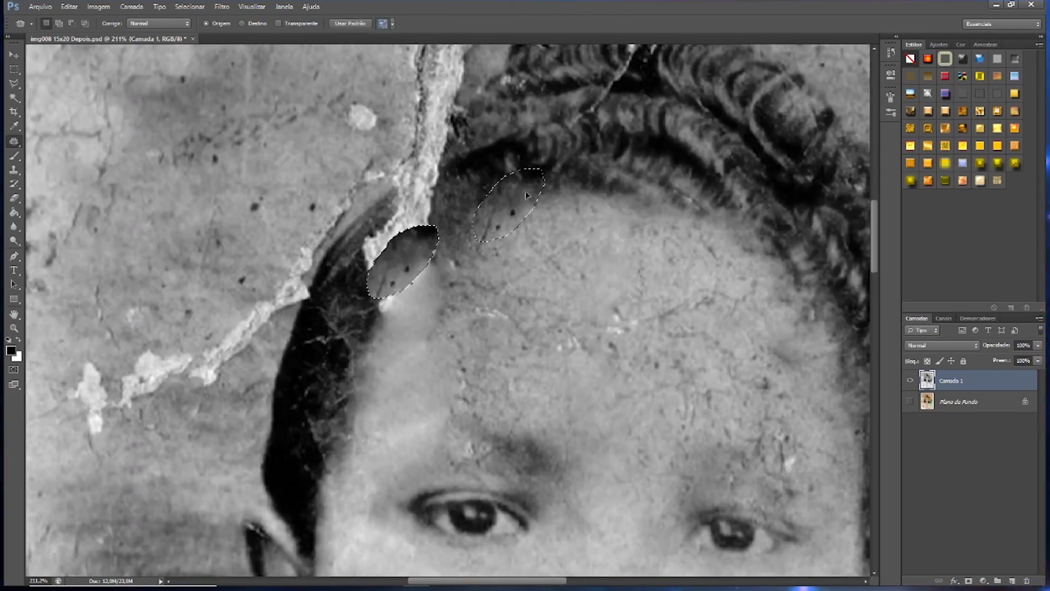
key(ctrl+d)
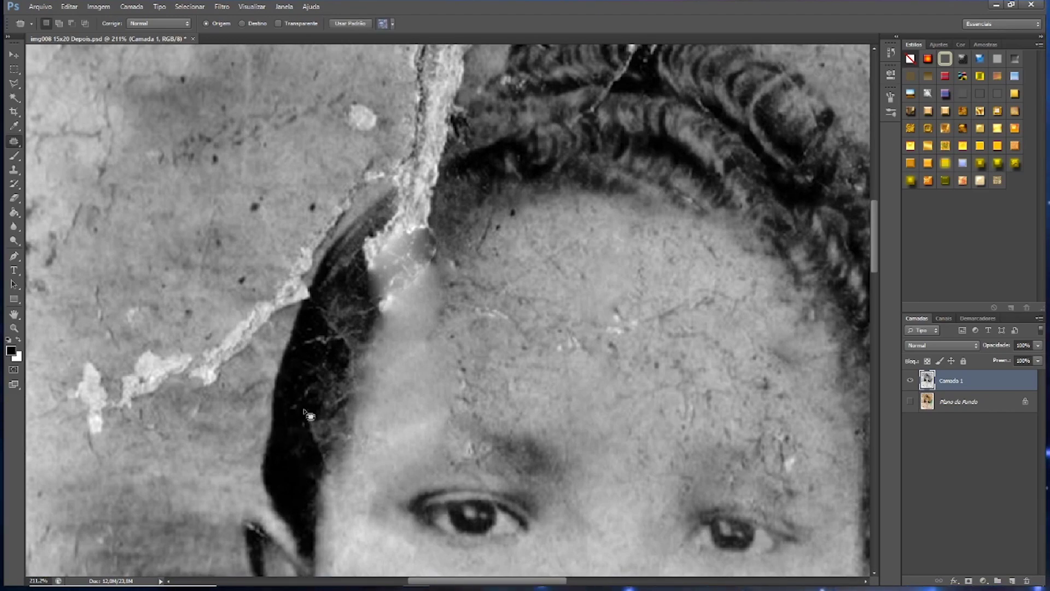
key(ctrl+0)
scroll(534, 353, up, 5)
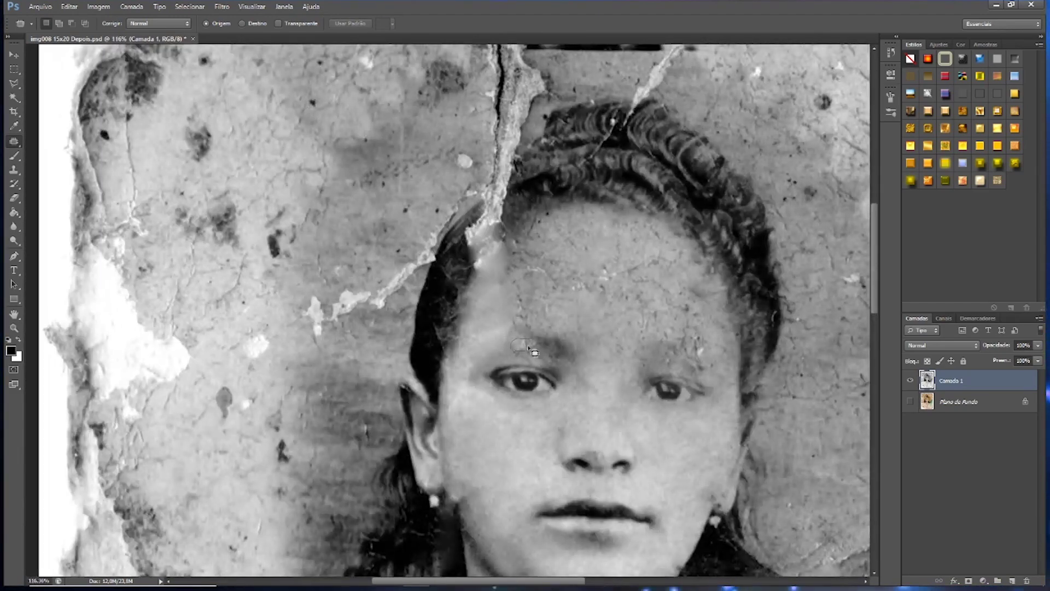
- Patch cracked forehead areas and small damaged spots near the eyebrows with clean skin
drag(553, 323, 550, 320)
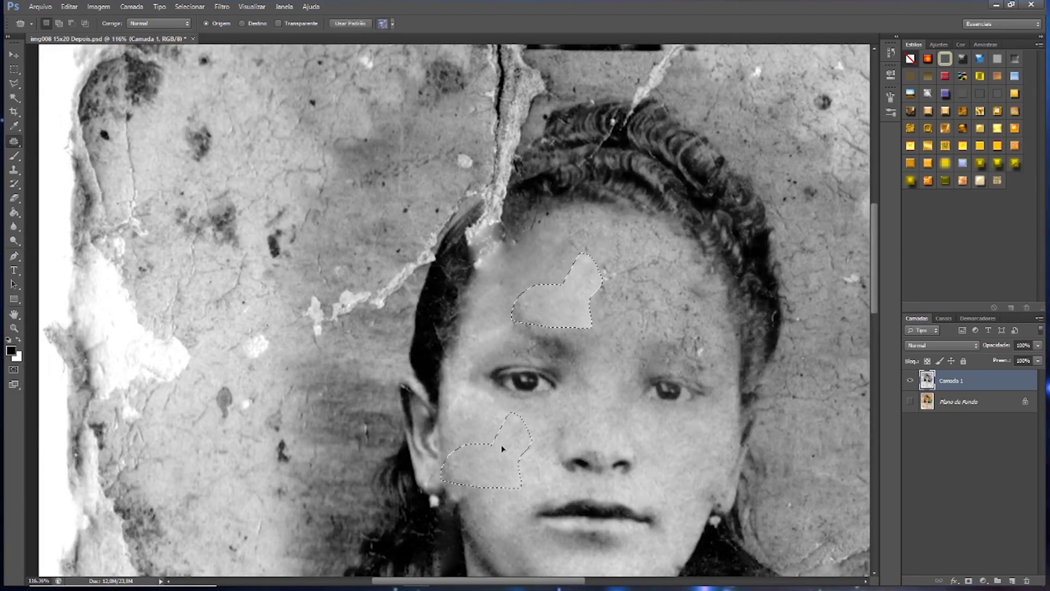
drag(547, 273, 593, 255)
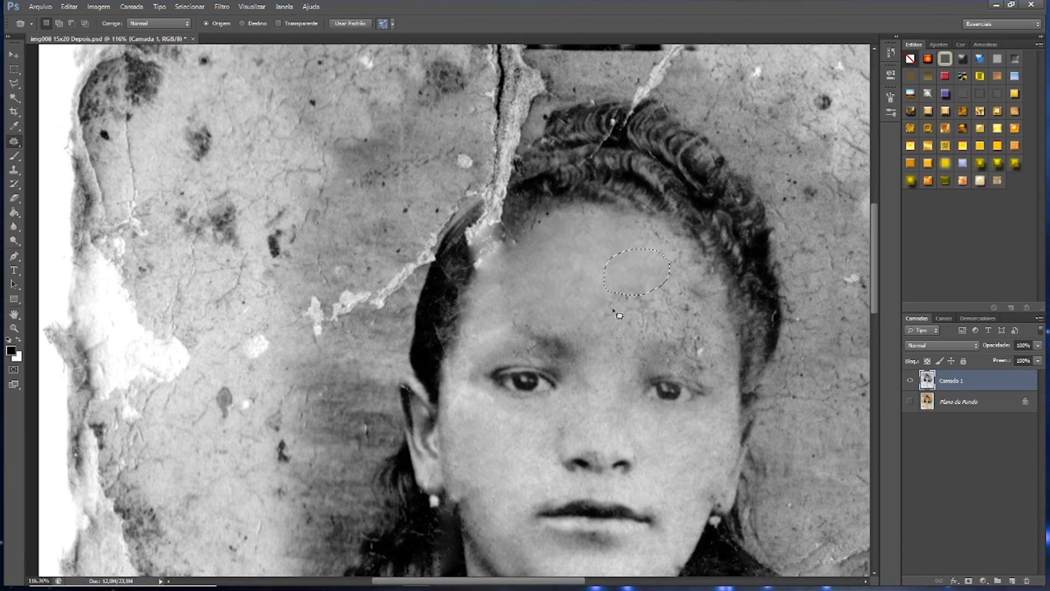
drag(613, 220, 617, 227)
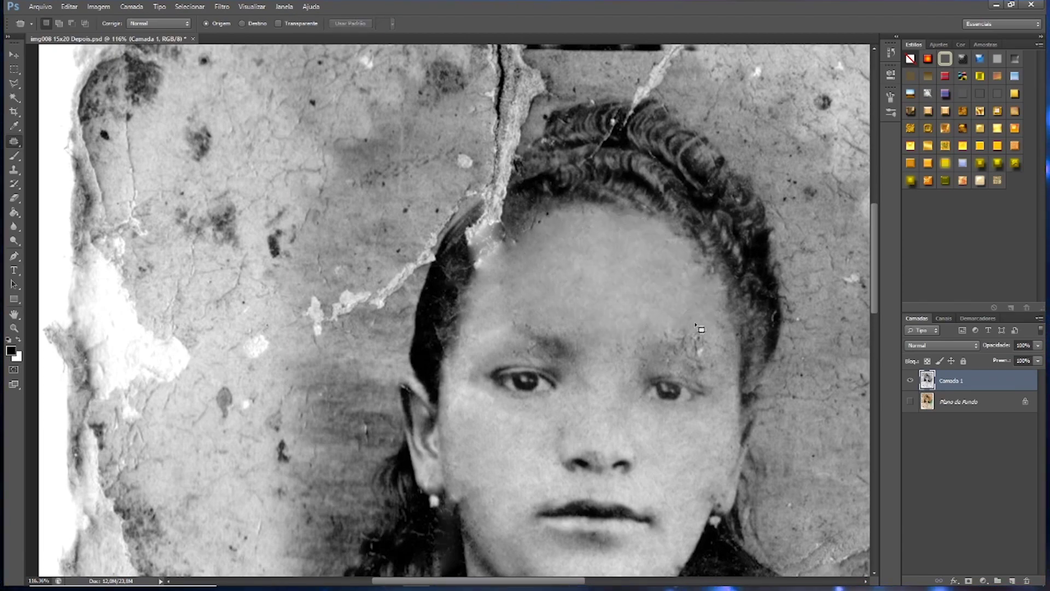
scroll(700, 328, up, 3)
drag(432, 258, 432, 260)
drag(423, 277, 502, 250)
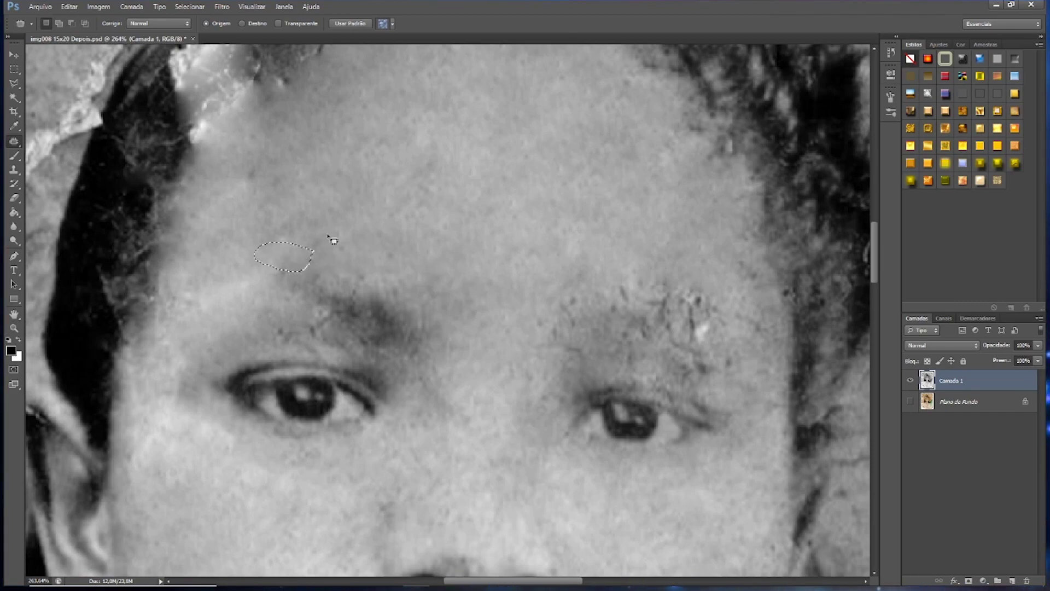
drag(284, 319, 283, 313)
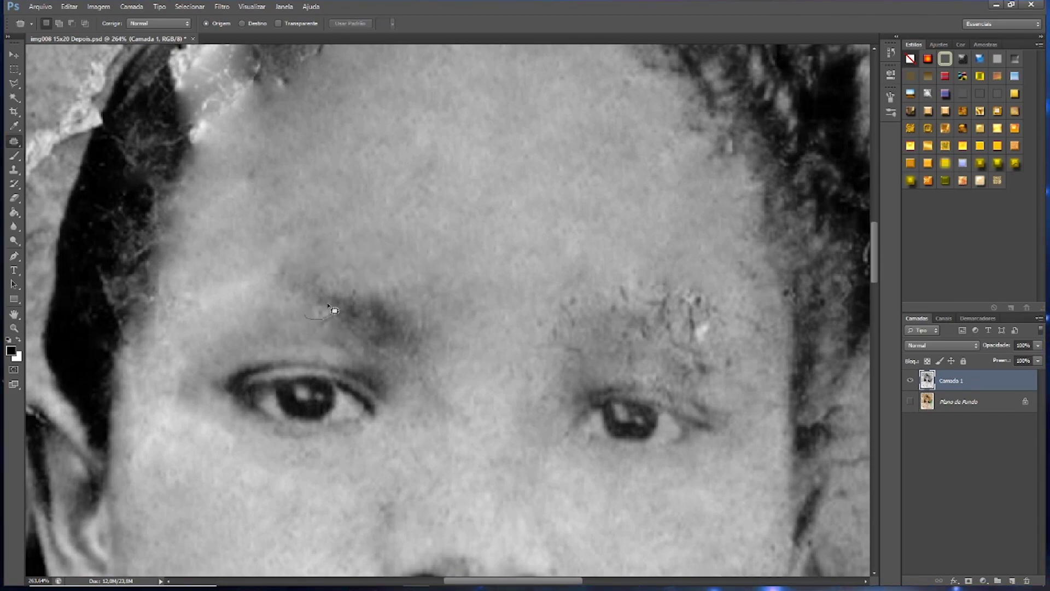
scroll(328, 321, up, 2)
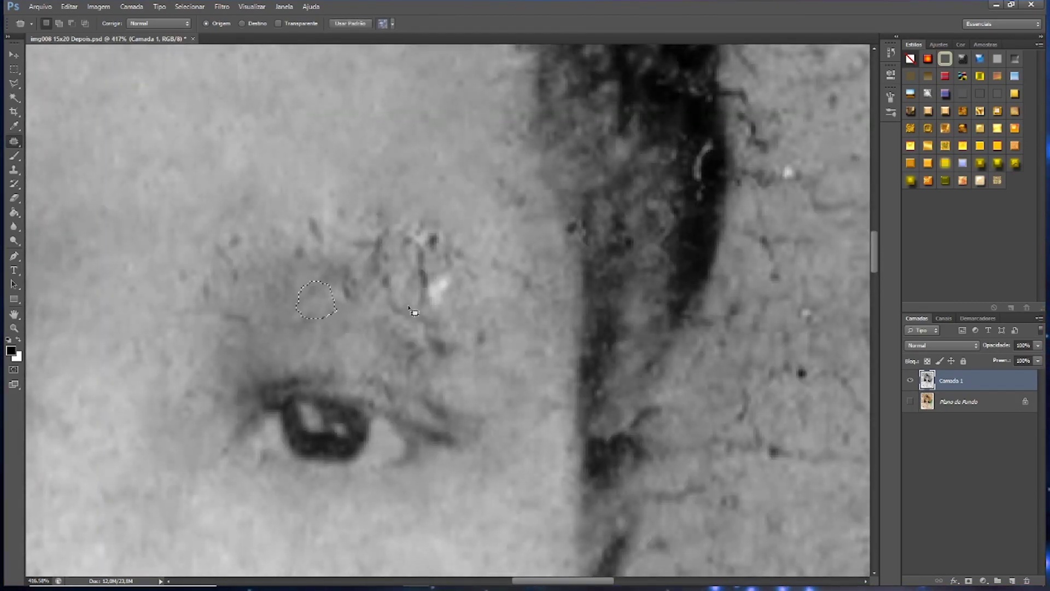
- Heal another speck by pulling the patch over nearby clean skin
click(415, 313)
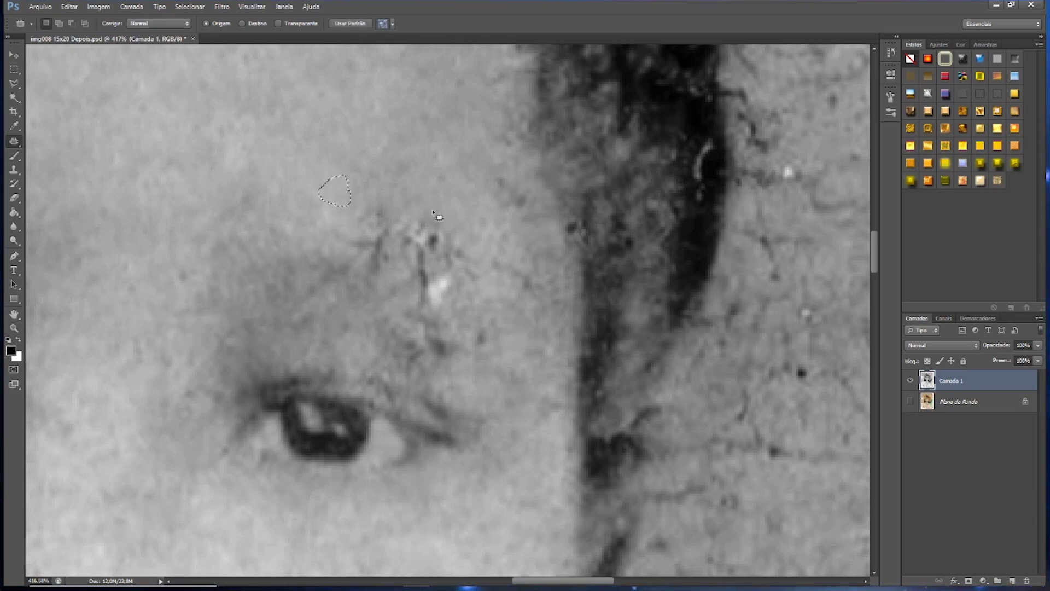
mouse_move(378, 217)
mouse_down()
mouse_move(446, 286)
mouse_move(419, 298)
mouse_up()
click(390, 376)
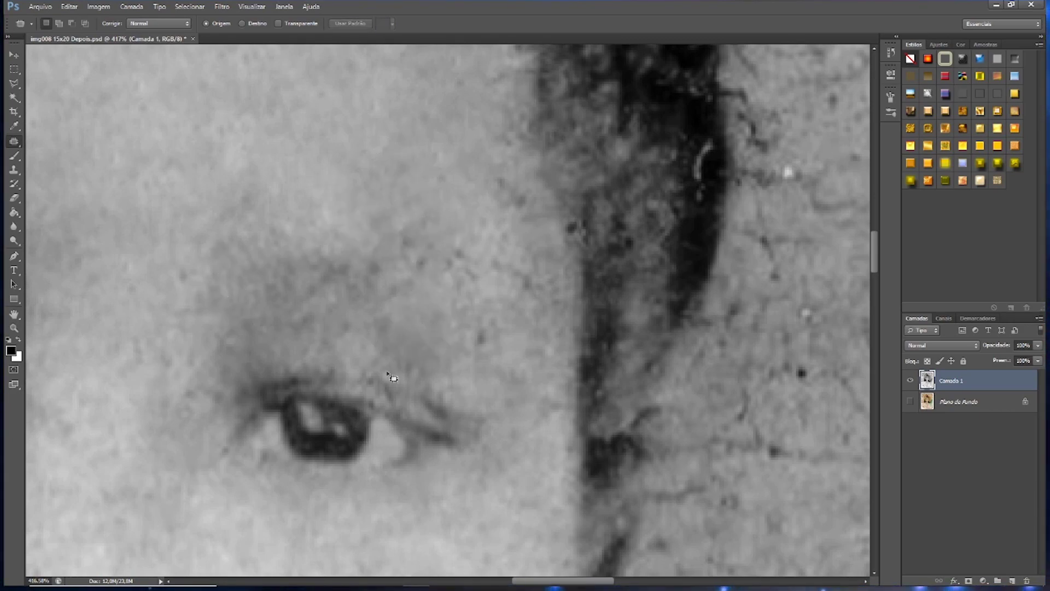
scroll(381, 385, down, 3)
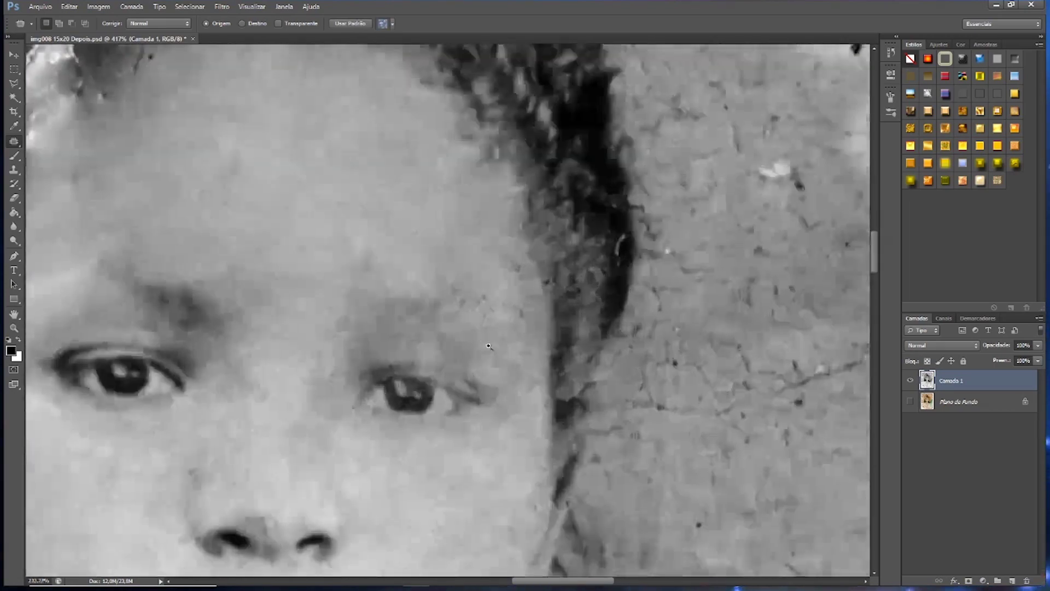
scroll(451, 247, up, 2)
scroll(469, 272, up, 1)
- Patch blemishes along the hairline and a small spot above the eyebrow
drag(469, 272, 478, 349)
drag(459, 298, 497, 309)
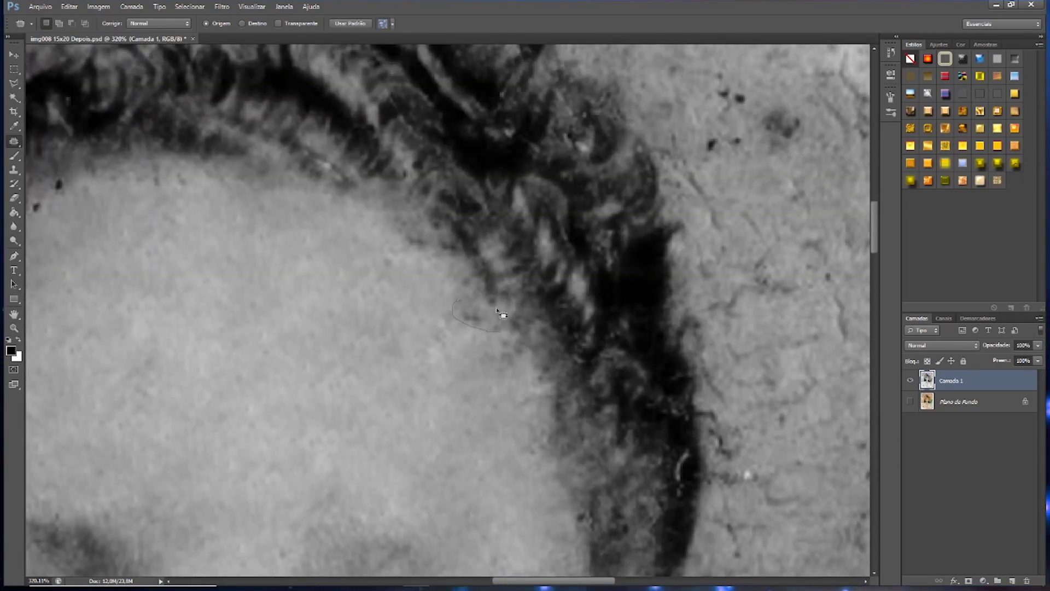
scroll(355, 235, down, 2)
scroll(351, 247, up, 3)
scroll(437, 181, down, 1)
drag(440, 170, 447, 194)
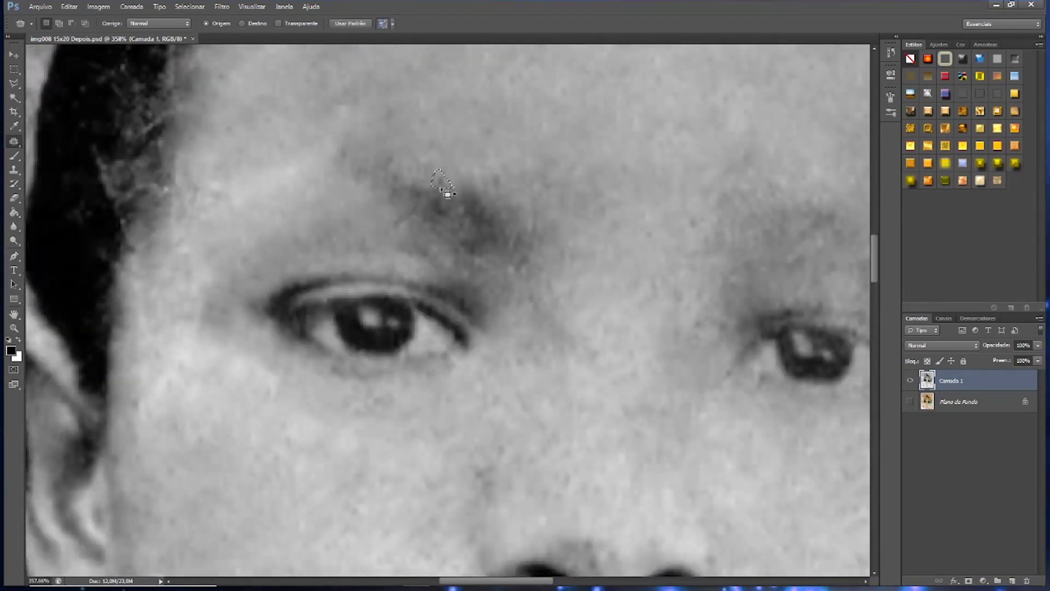
scroll(465, 219, down, 5)
scroll(488, 270, up, 3)
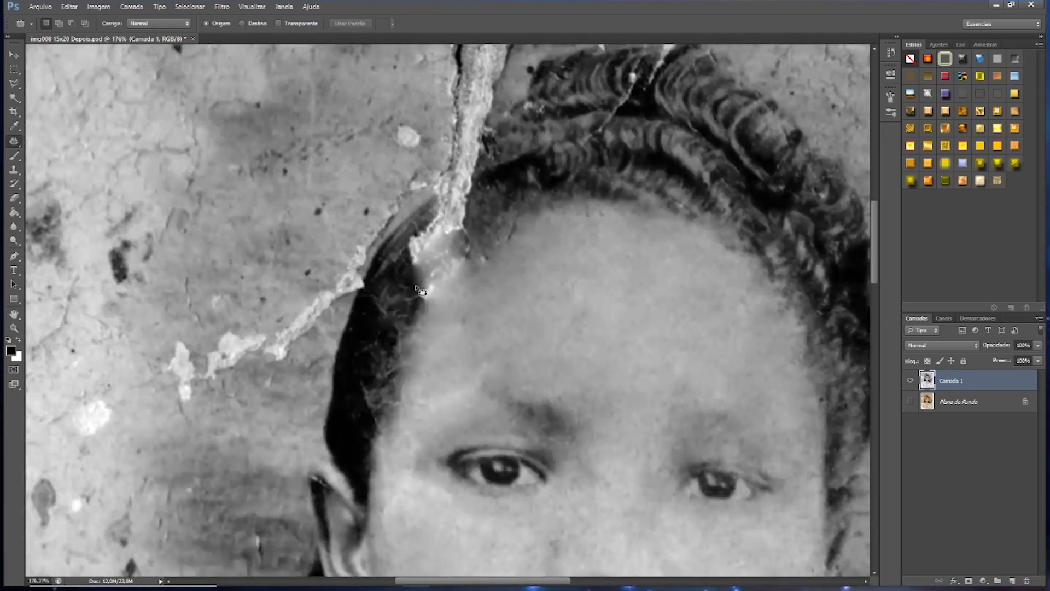
- Clone dark hair over the bright crack along the top of the hair
key(s)
alt+click(366, 336)
drag(377, 257, 432, 202)
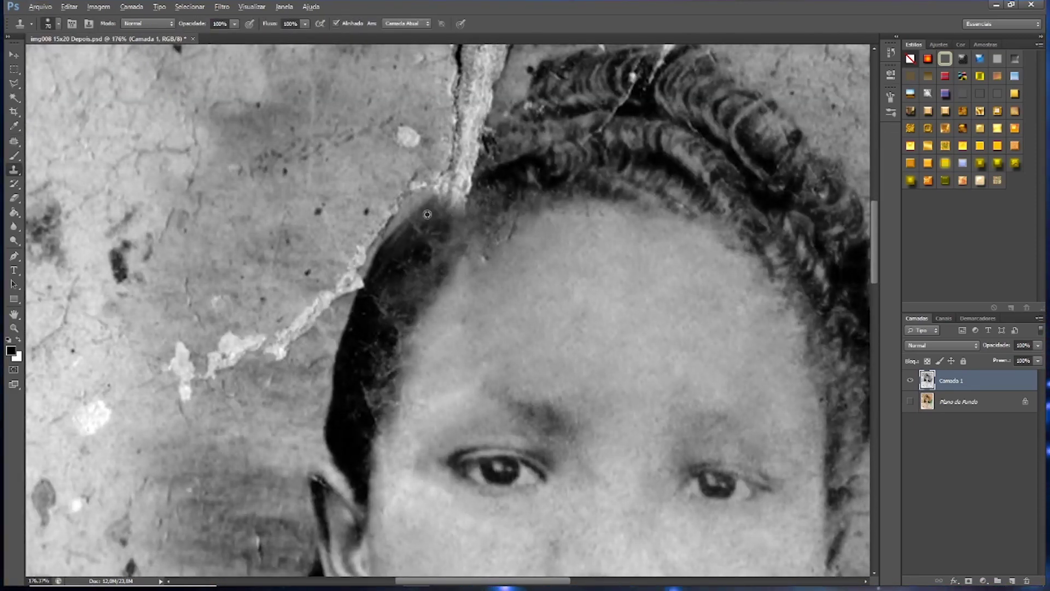
mouse_move(356, 285)
mouse_down()
mouse_move(383, 241)
mouse_move(457, 199)
mouse_up()
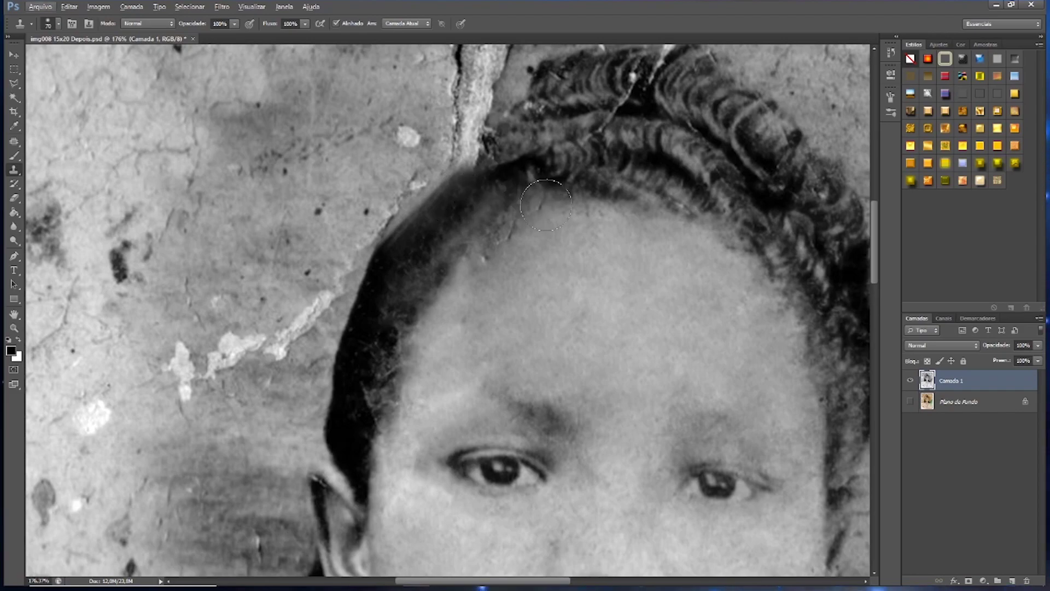
scroll(470, 246, down, 5)
- Patch blemishes on the cheek and near the chin
key(j)
drag(407, 275, 385, 289)
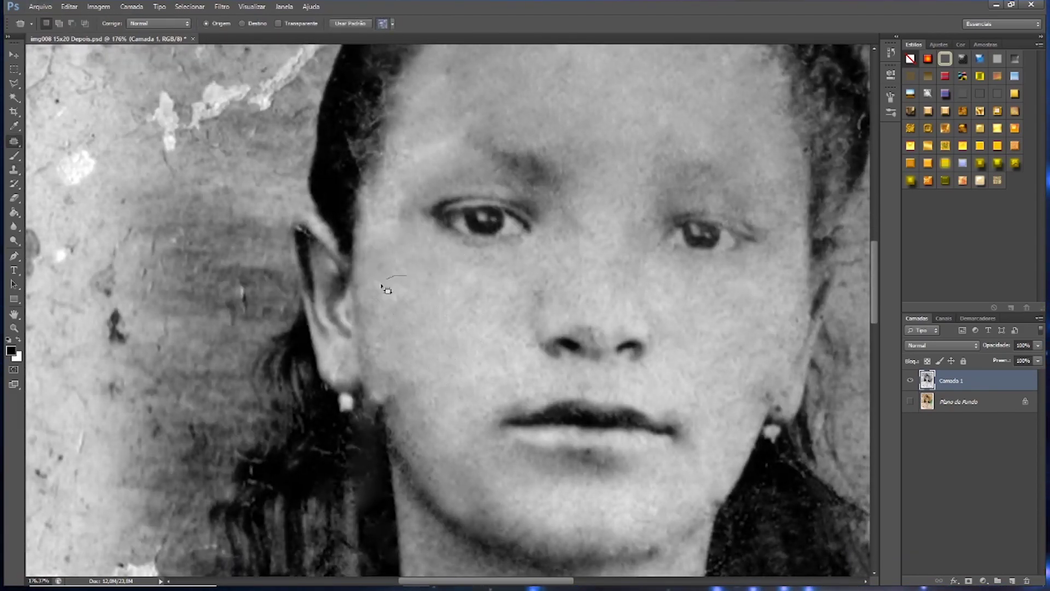
scroll(430, 314, right, 8)
drag(553, 353, 569, 368)
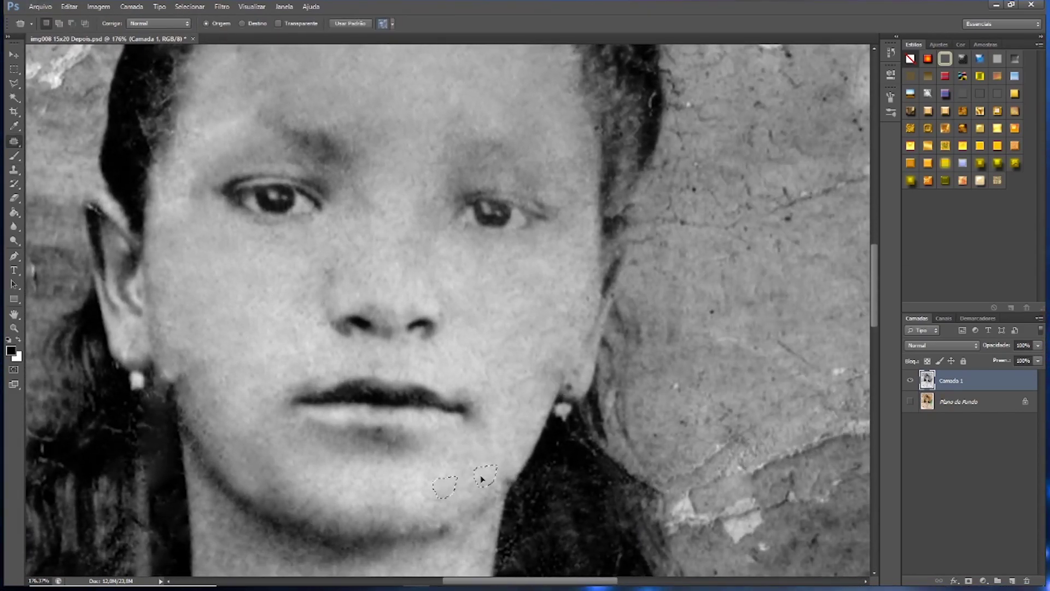
scroll(481, 479, up, 6)
drag(405, 355, 410, 360)
scroll(422, 366, down, 5)
- Compare the retouched layer with the original and patch remaining forehead damage
click(910, 402)
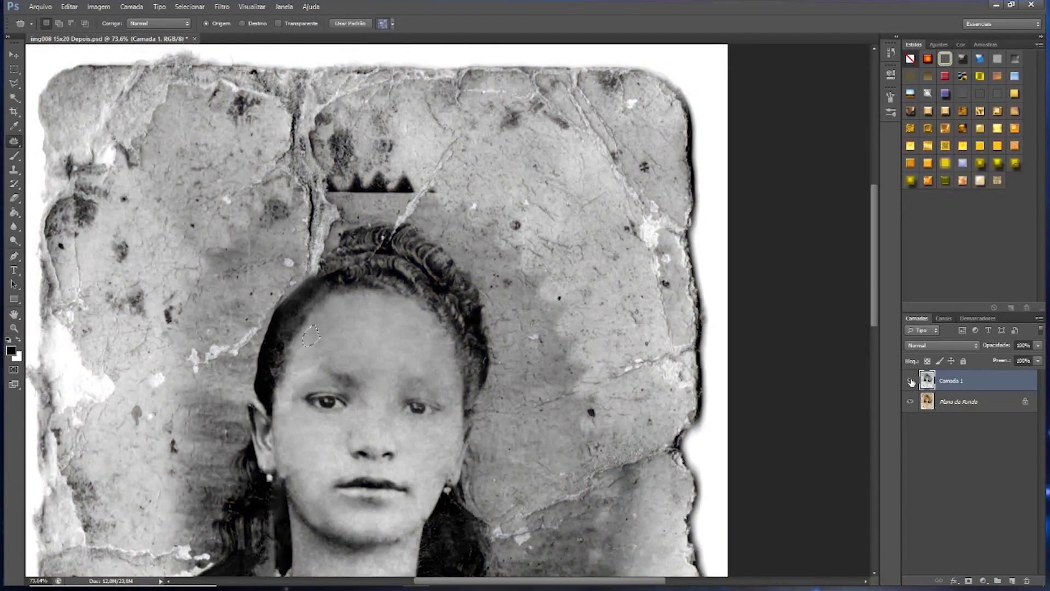
click(910, 381)
click(910, 381)
scroll(340, 383, up, 5)
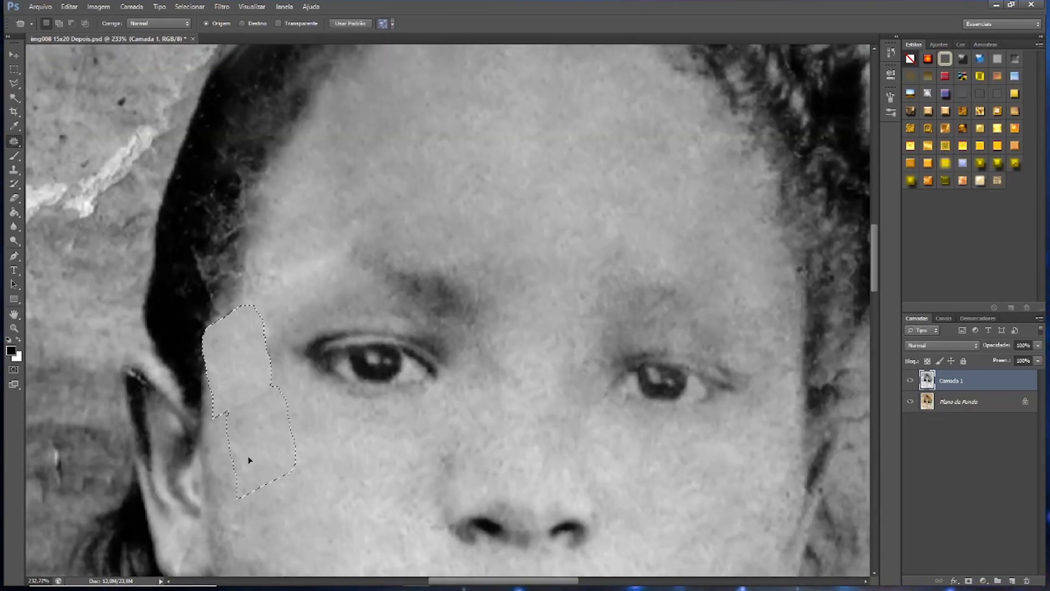
scroll(339, 383, down, 5)
drag(287, 383, 307, 394)
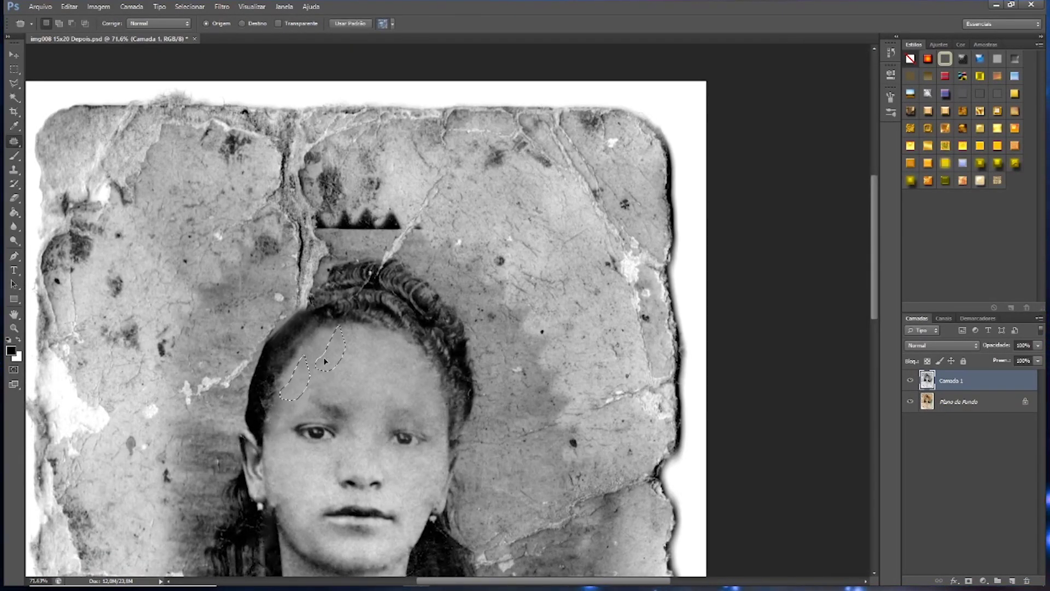
key(ctrl+d)
click(910, 381)
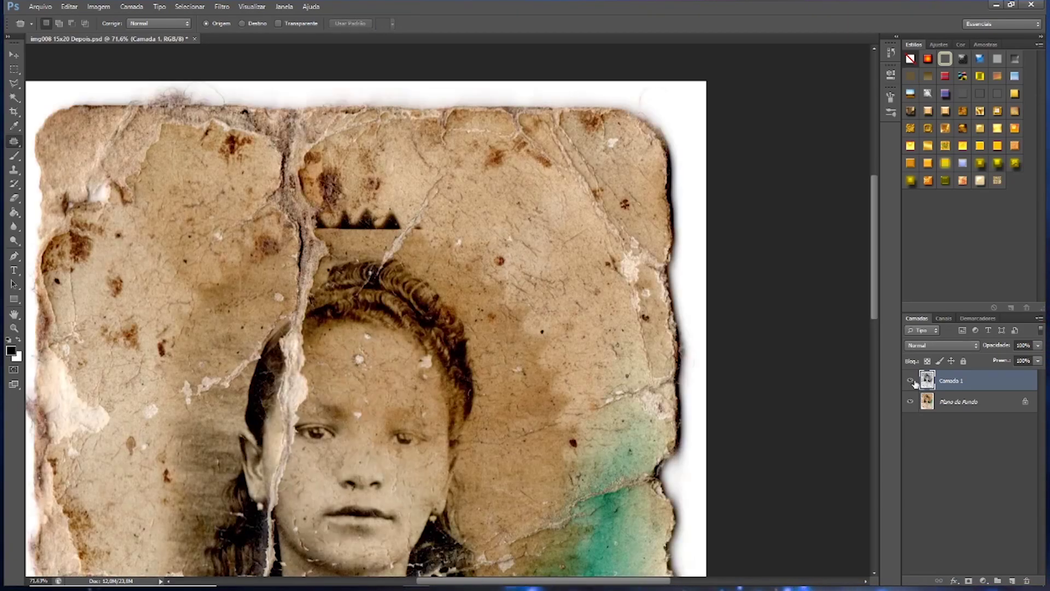
scroll(387, 272, up, 5)
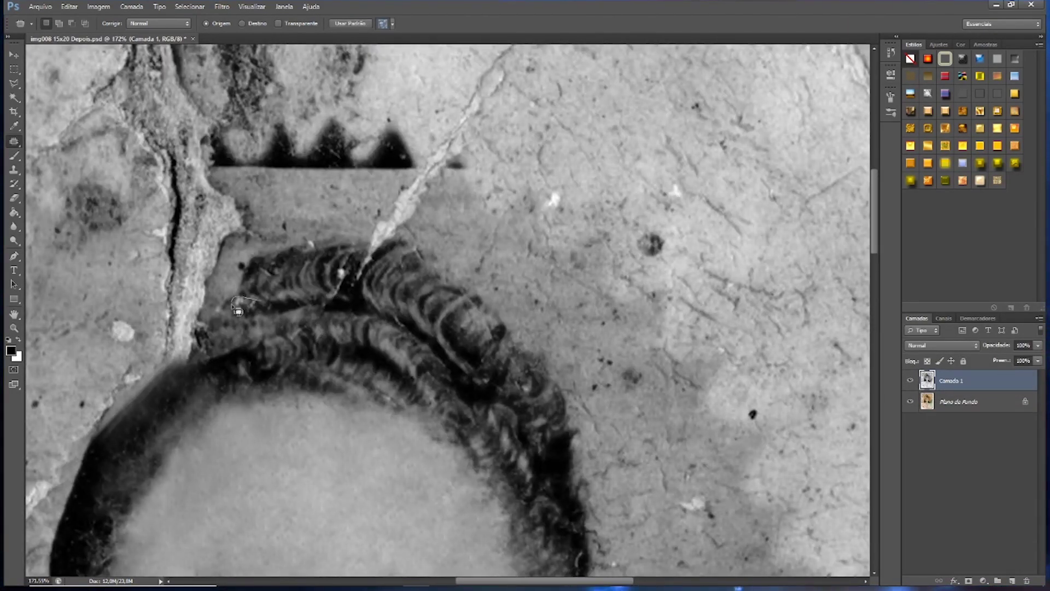
- Return to the Clone Stamp and inspect the retouched hair at different zoom levels
key(s)
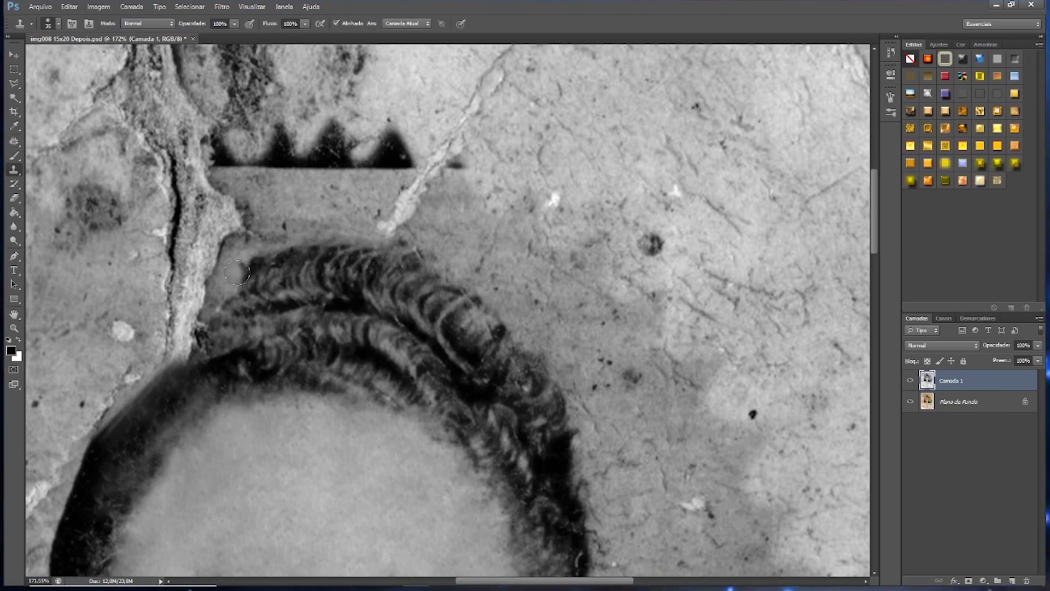
scroll(237, 272, down, 5)
scroll(355, 258, down, 4)
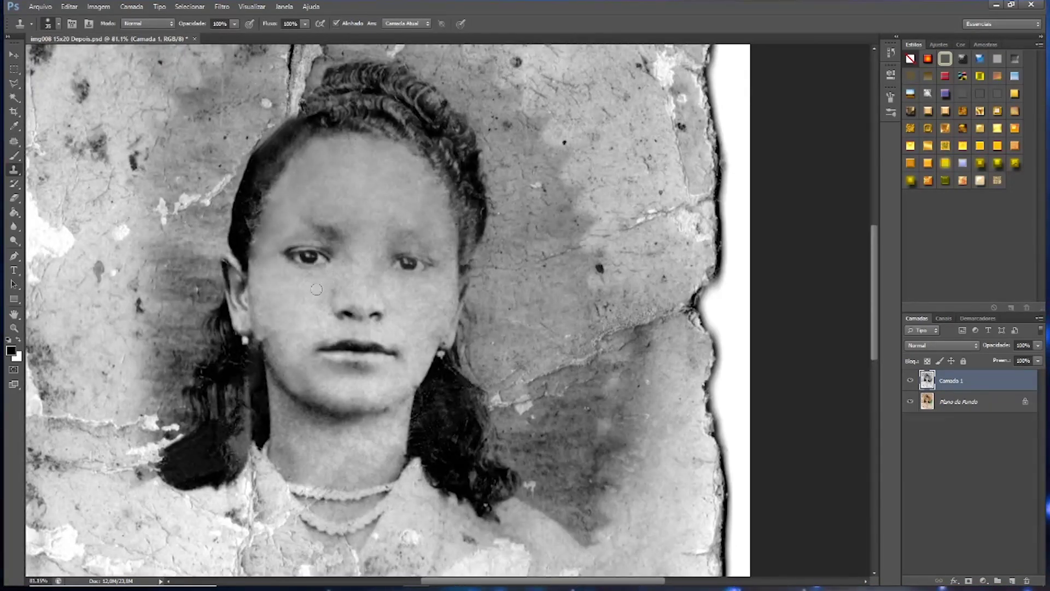
scroll(200, 458, up, 3)
scroll(250, 368, down, 5)
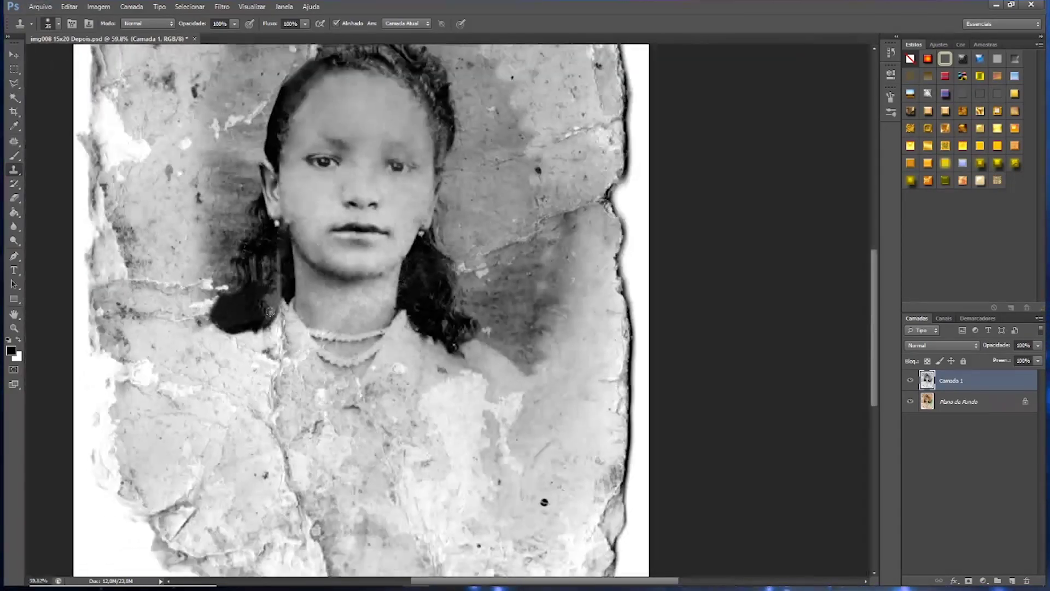
scroll(363, 298, down, 2)
scroll(362, 298, up, 1)
scroll(328, 328, up, 3)
- Start tracing the girl's outline with the Pen tool along the shoulders
key(l)
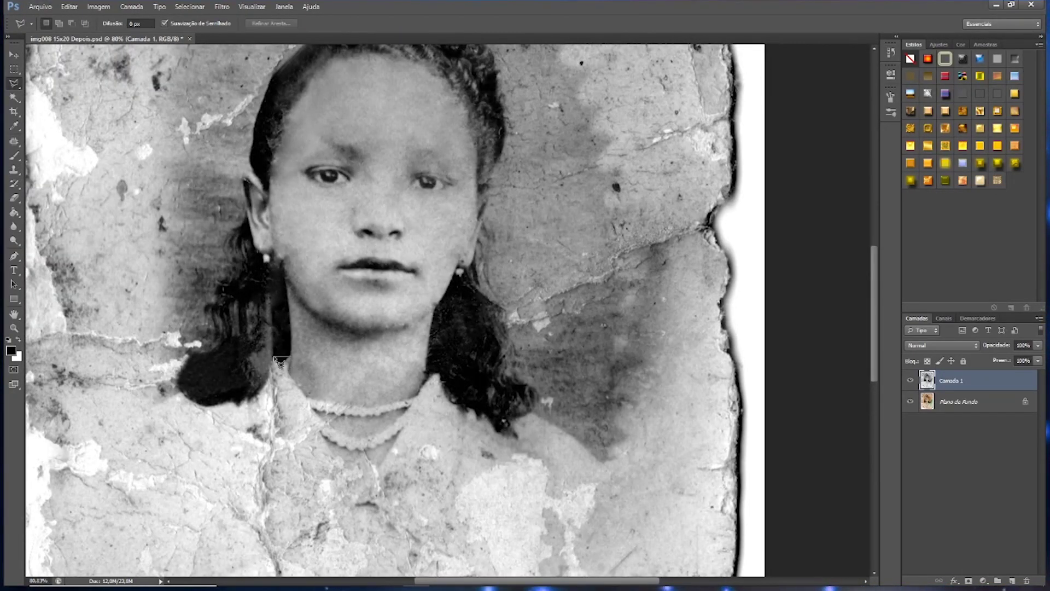
key(p)
scroll(268, 379, up, 4)
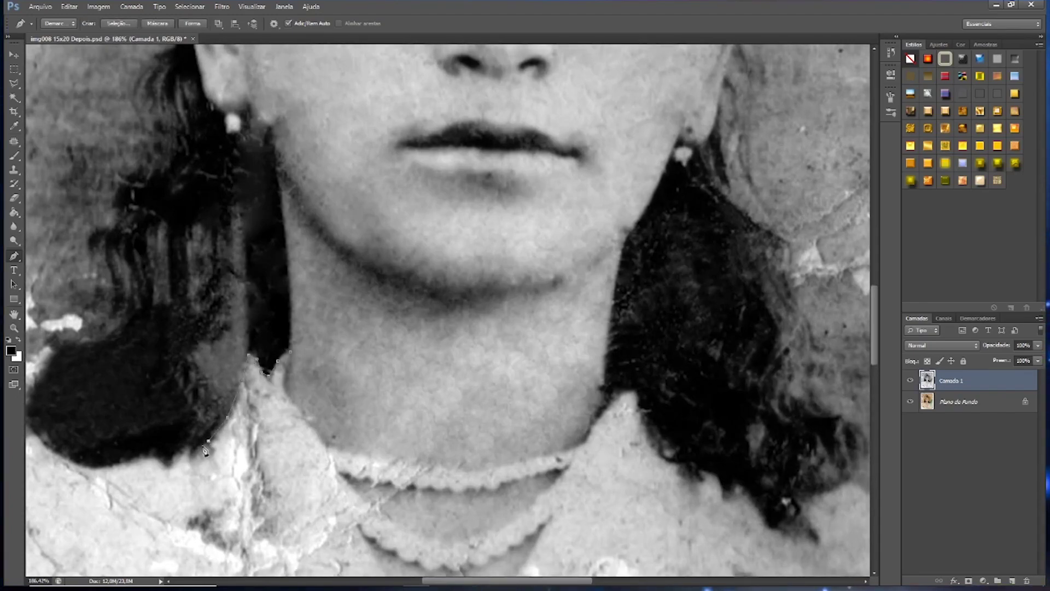
drag(71, 468, 311, 459)
scroll(340, 249, down, 2)
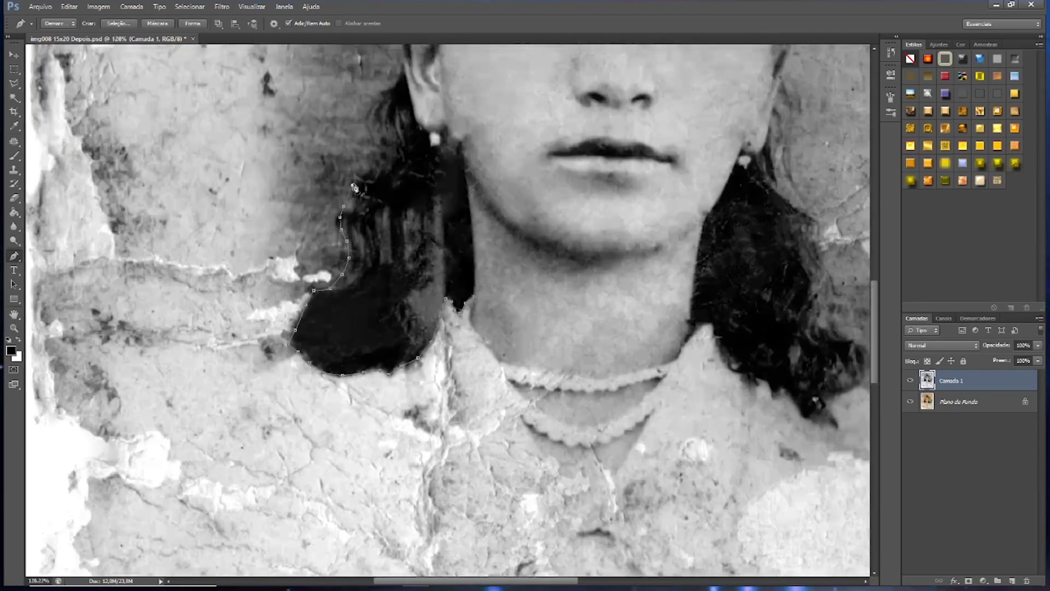
scroll(364, 164, up, 3)
scroll(356, 231, up, 3)
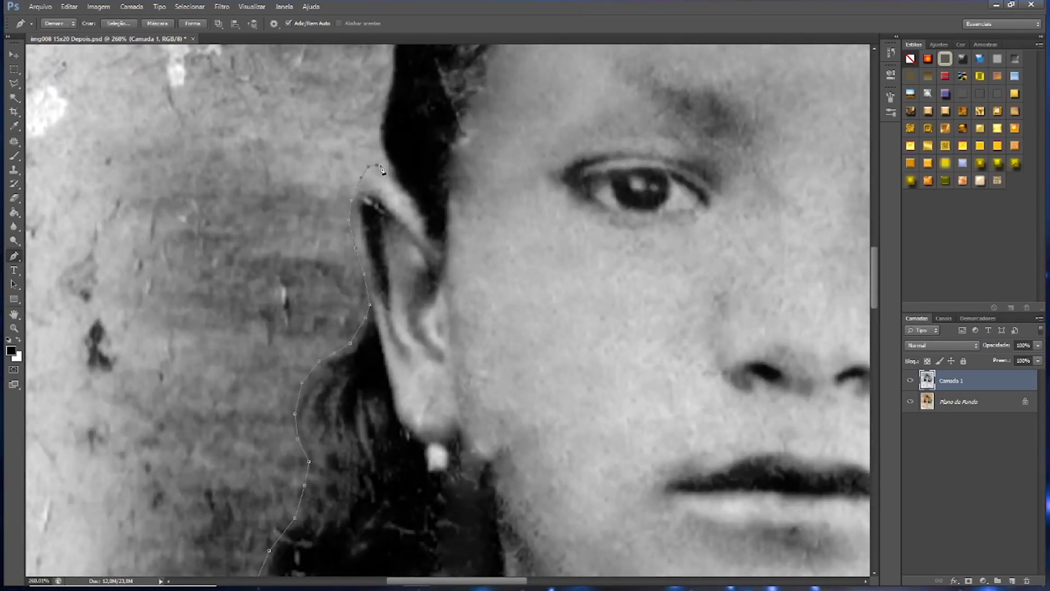
scroll(383, 164, down, 3)
- Continue the path around the right side of the head and hair beside the shoulder
scroll(401, 65, up, 3)
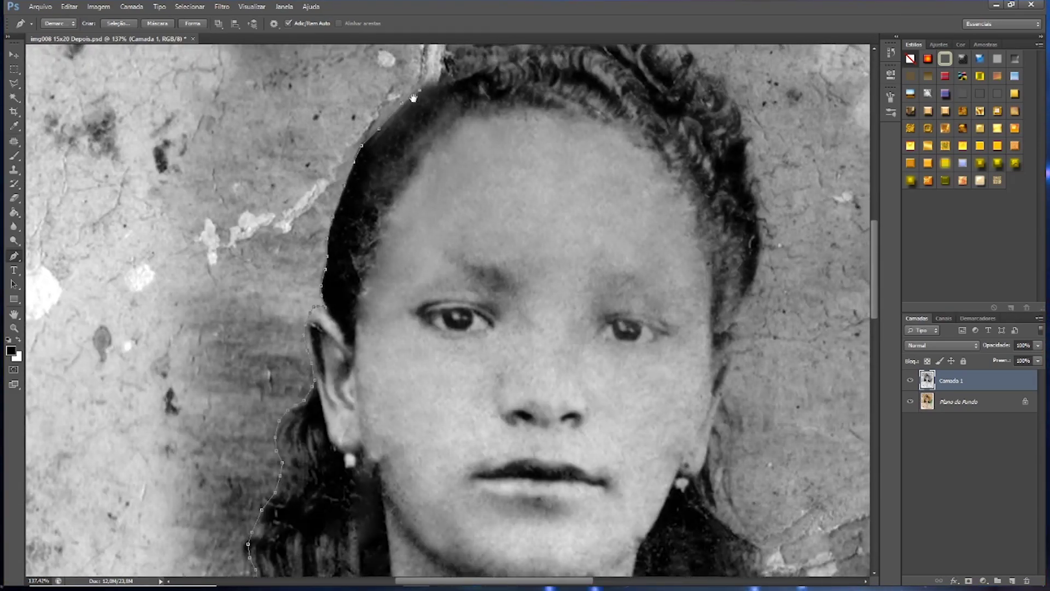
scroll(381, 159, up, 3)
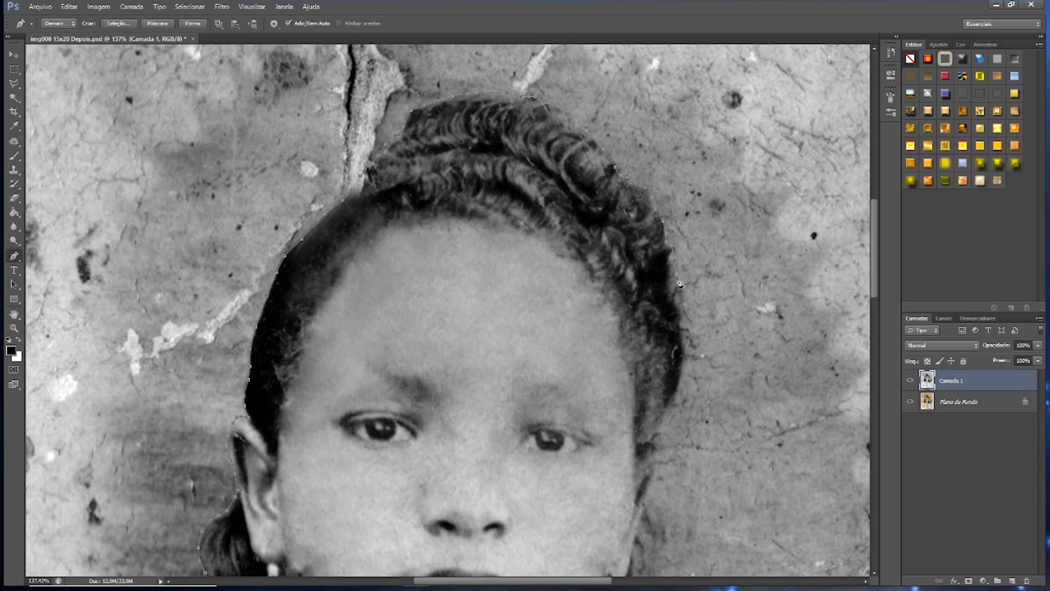
scroll(685, 379, down, 3)
scroll(540, 301, right, 3)
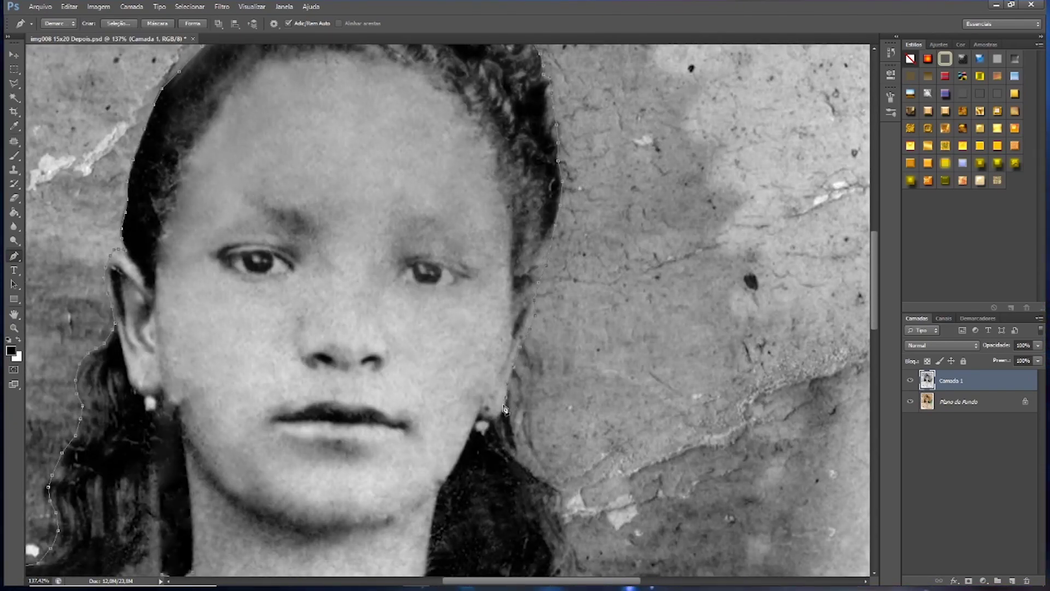
drag(504, 409, 311, 296)
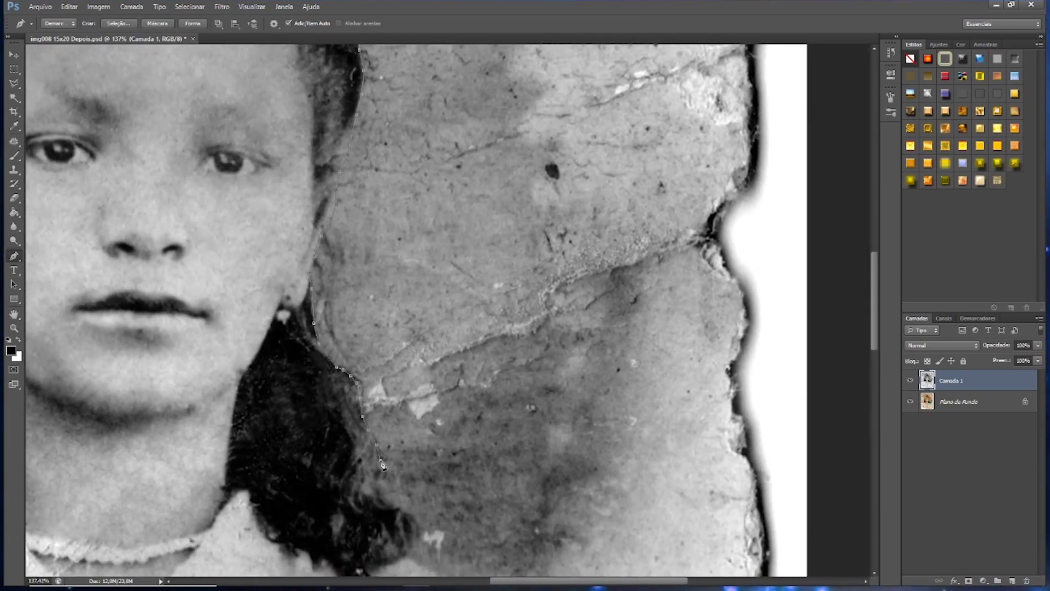
drag(354, 397, 299, 296)
scroll(282, 275, up, 2)
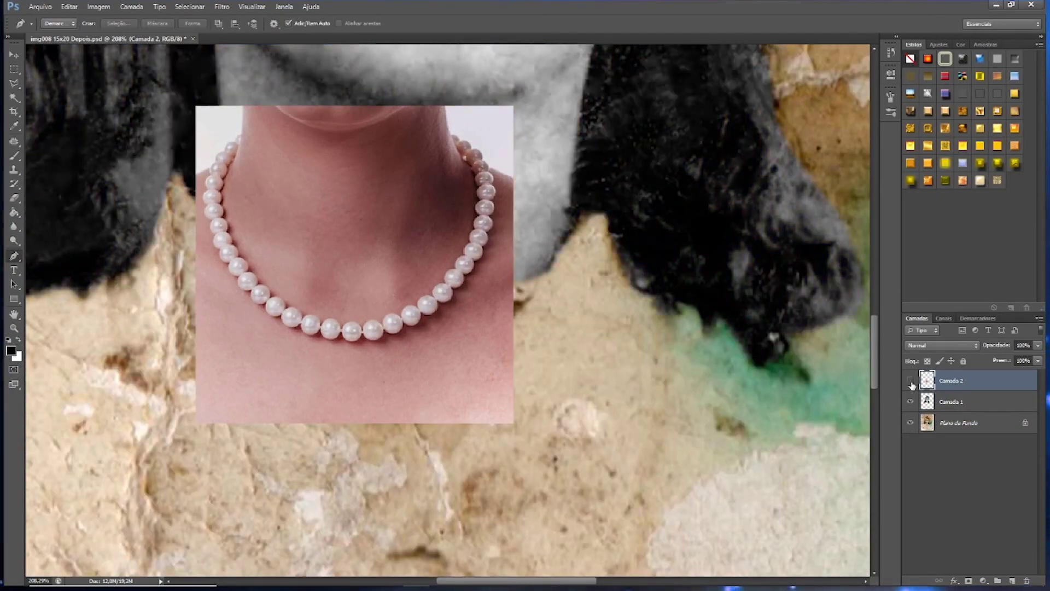
- Show the necklace layer and move the necklace photo onto the girl's neck
click(910, 380)
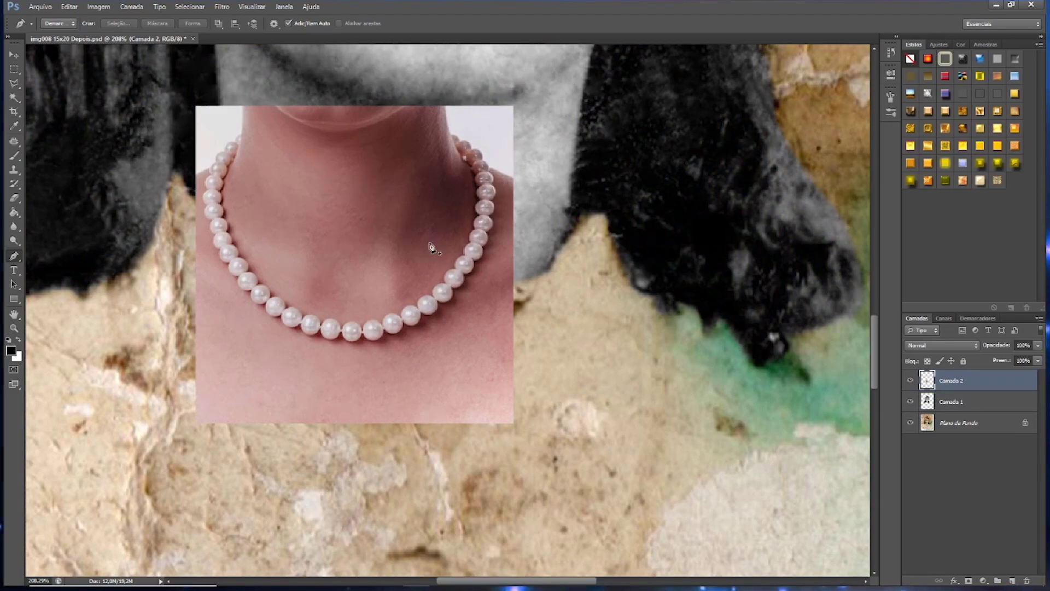
key(ctrl+0)
key(v)
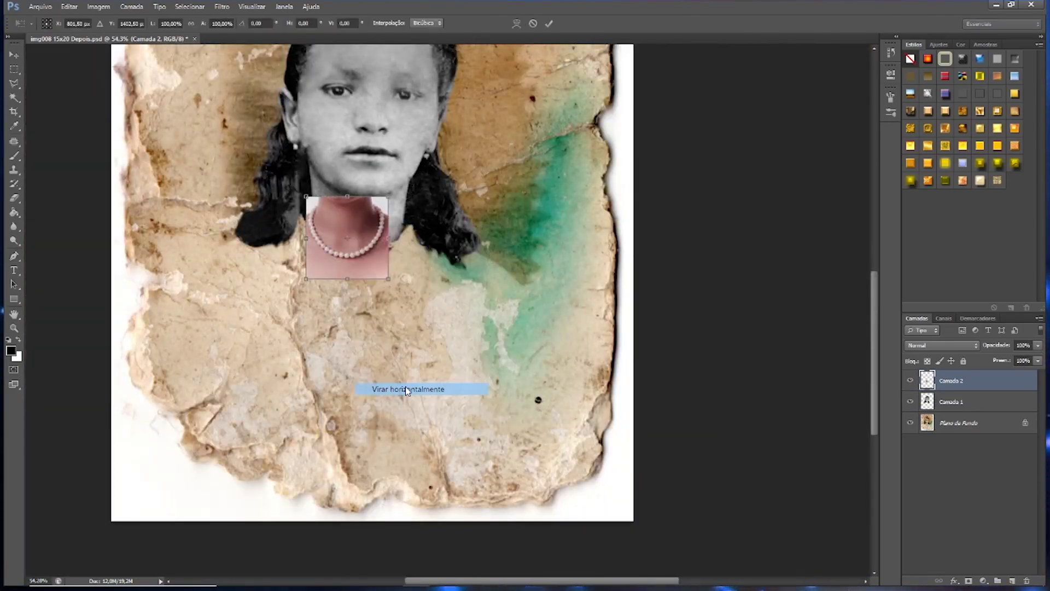
mouse_move(344, 231)
mouse_down()
mouse_move(428, 268)
mouse_move(429, 258)
mouse_up()
scroll(428, 258, up, 5)
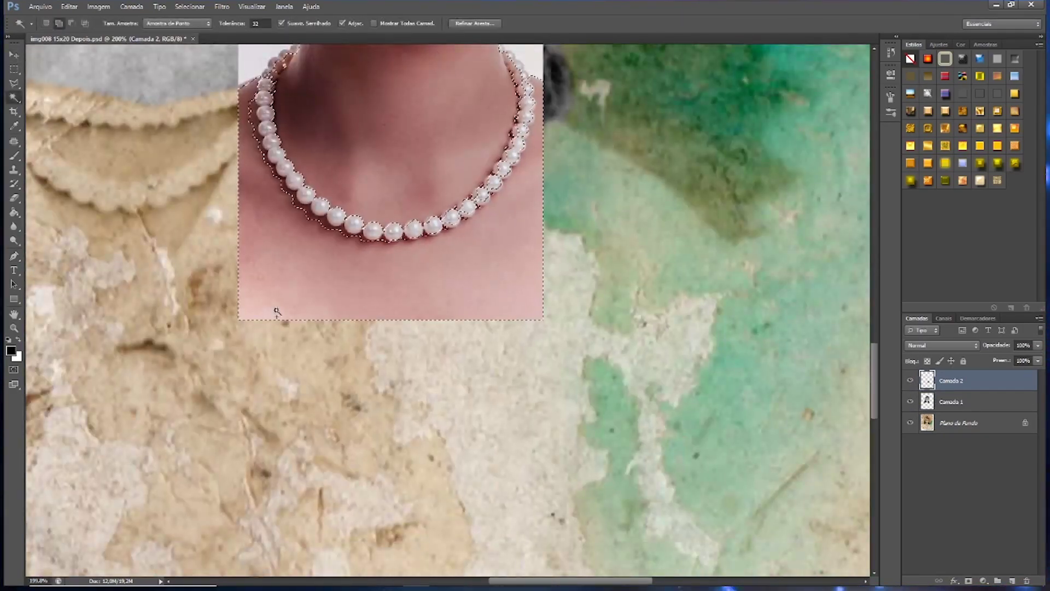
- Select and delete the white background corners around the necklace
key(l)
click(527, 119)
key(w)
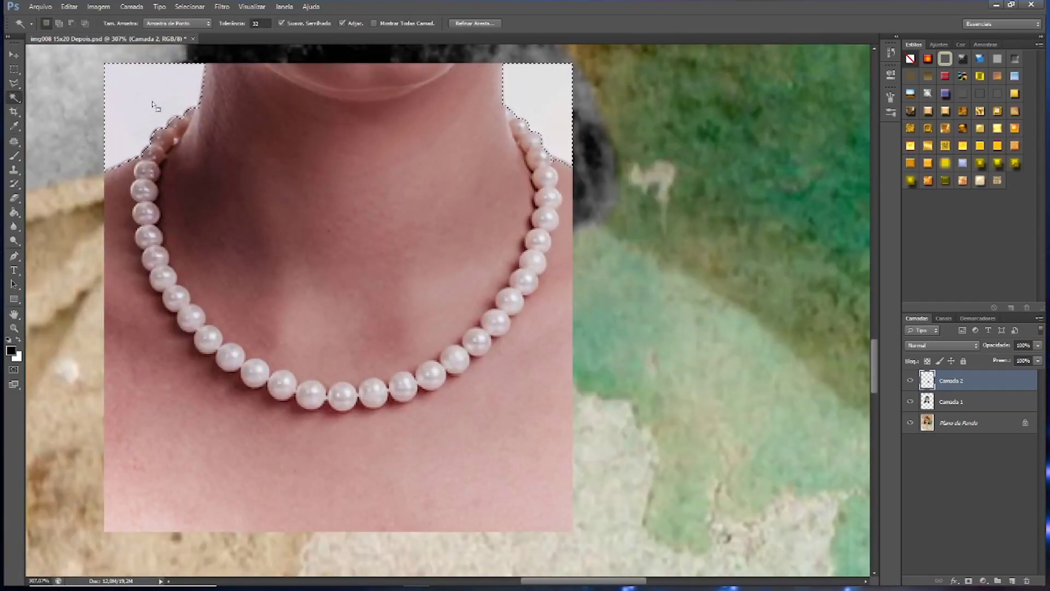
shift+click(152, 105)
key(Delete)
key(ctrl+d)
- Erase the necklace photo's top edge and delete the skin inside the necklace
key(e)
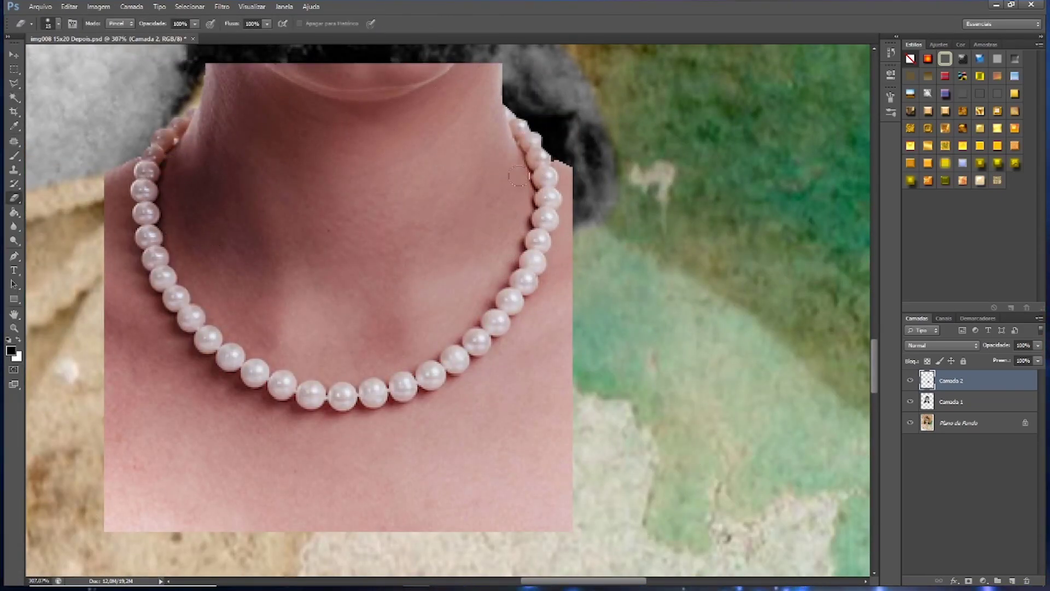
mouse_move(525, 164)
mouse_down()
mouse_move(470, 71)
mouse_move(172, 176)
mouse_move(216, 326)
mouse_move(339, 372)
mouse_move(500, 276)
mouse_move(458, 191)
mouse_up()
key(l)
drag(495, 82, 485, 308)
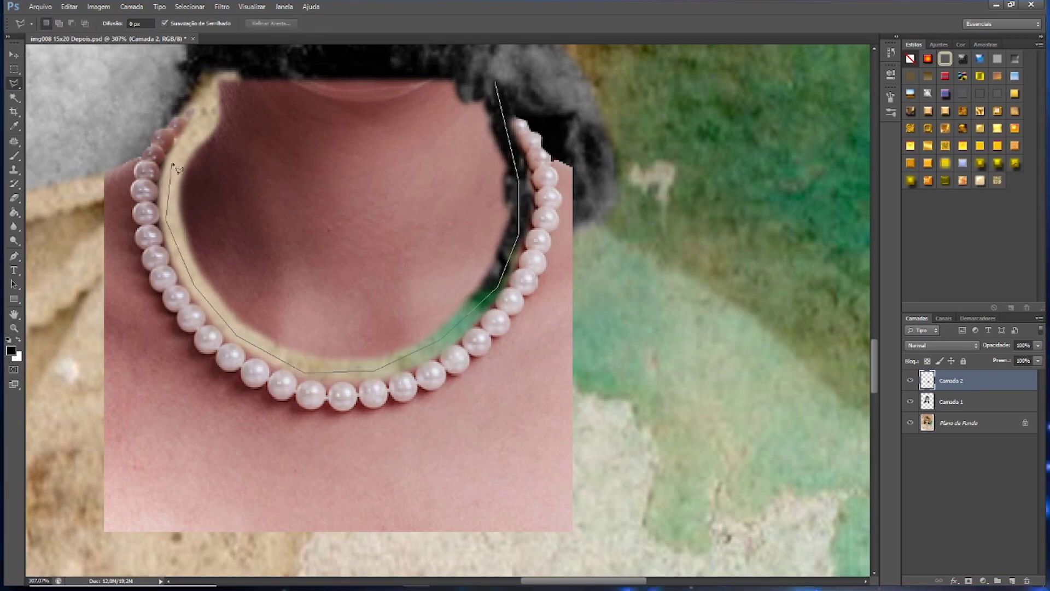
drag(178, 169, 172, 164)
key(Delete)
- Remove the remaining pink skin along and below the pearls
key(e)
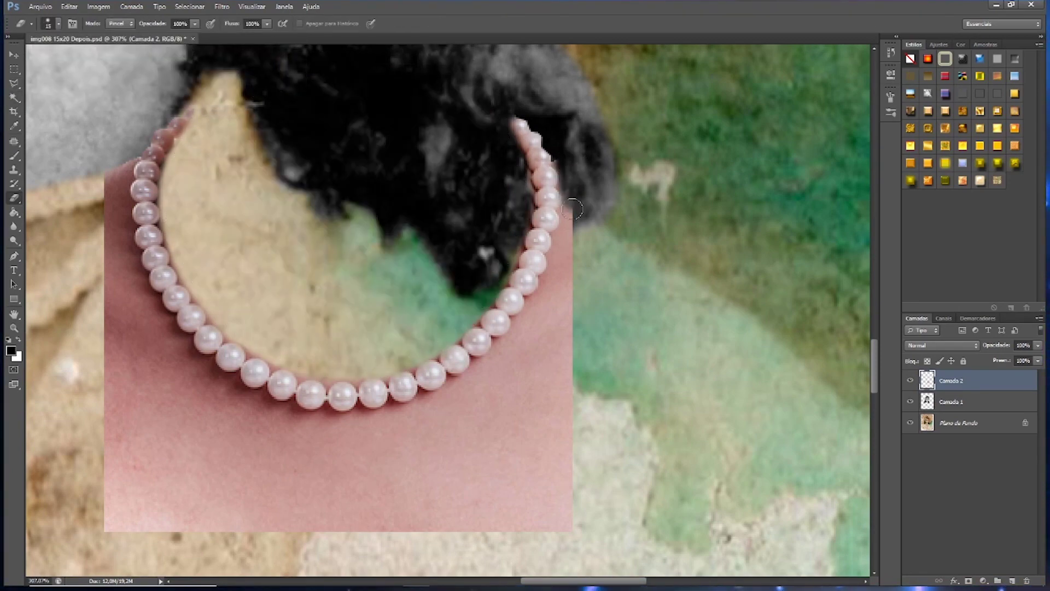
mouse_move(477, 377)
mouse_down()
mouse_move(296, 421)
mouse_move(164, 334)
mouse_move(112, 176)
mouse_up()
key(l)
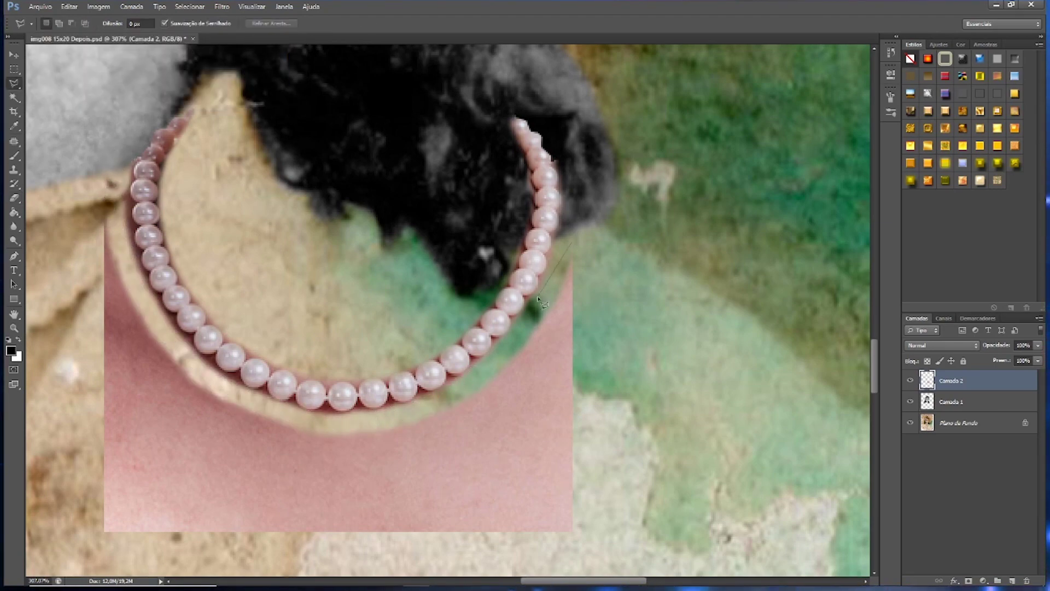
drag(572, 242, 229, 394)
drag(87, 549, 572, 242)
key(Delete)
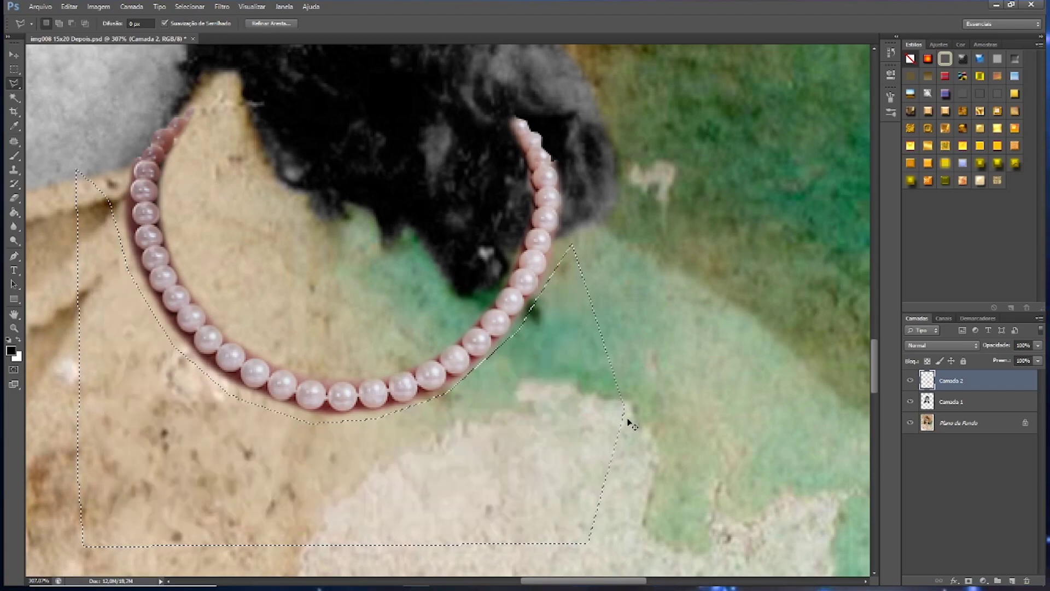
key(ctrl+d)
- Move the pearls up onto the neck and apply a Levels adjustment
key(ctrl+minus)
key(ctrl+minus)
key(v)
mouse_move(333, 356)
mouse_down()
mouse_move(175, 346)
mouse_move(372, 372)
mouse_move(323, 357)
mouse_up()
key(ctrl+l)
key(Return)
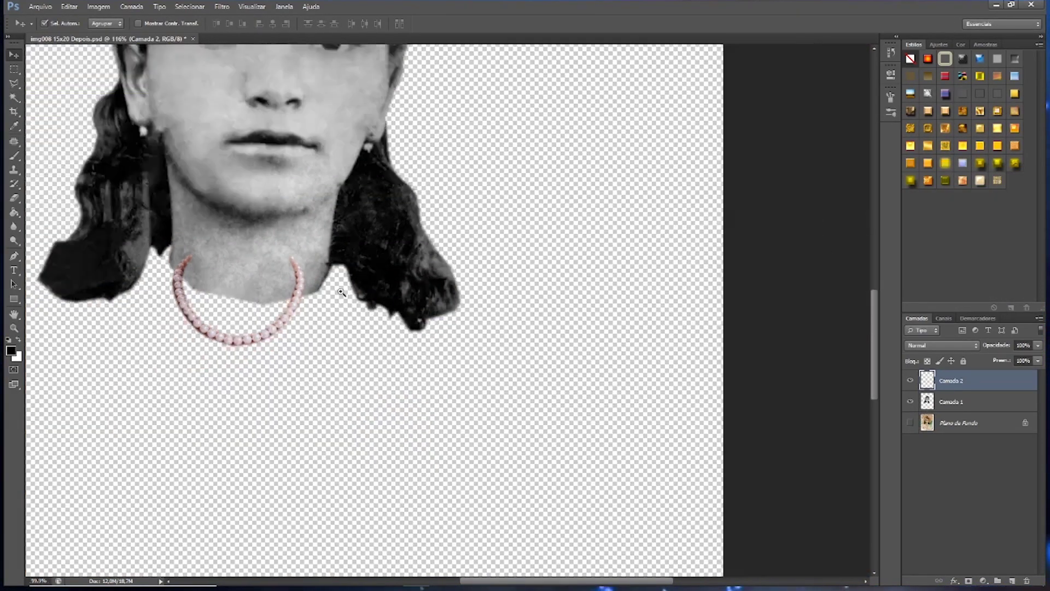
key(alt+Tab)
key(alt+Tab)
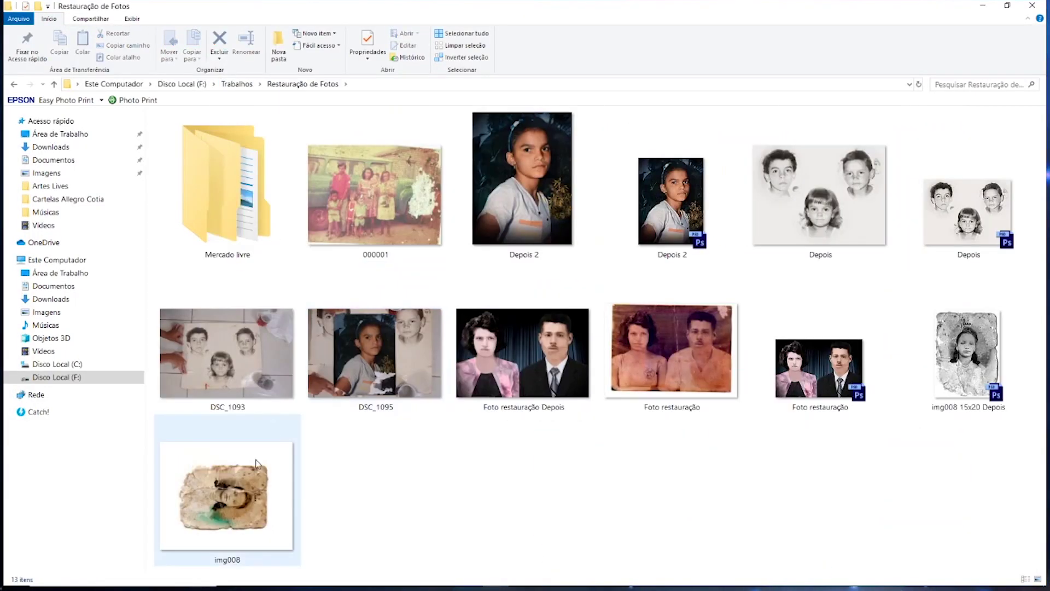
key(alt+Tab)
- Search images for 'braiser feminino' and preview the white Monnari blazer
triple_click(245, 71)
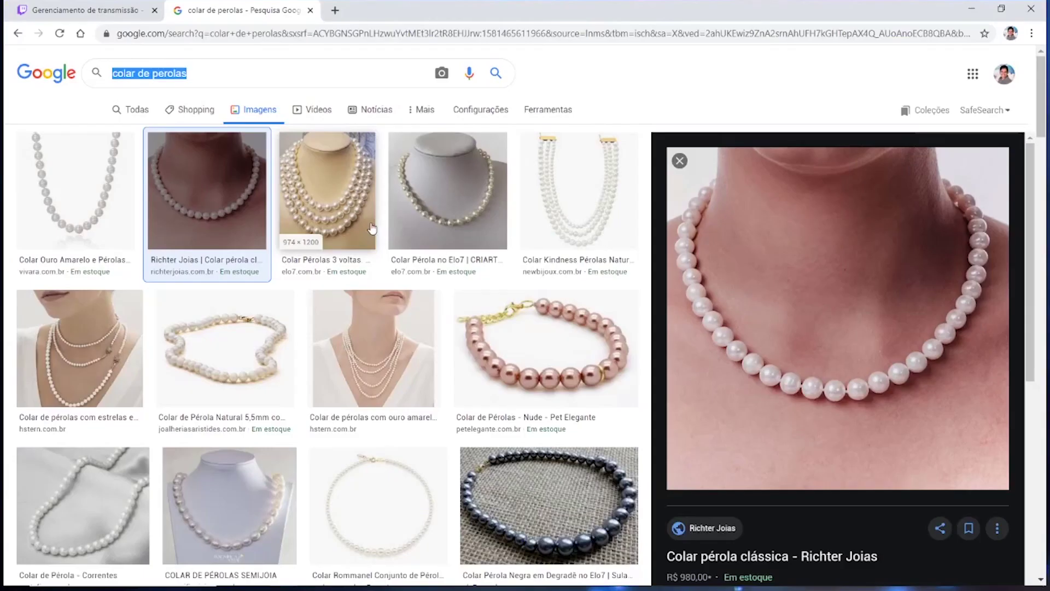
text(braiser)
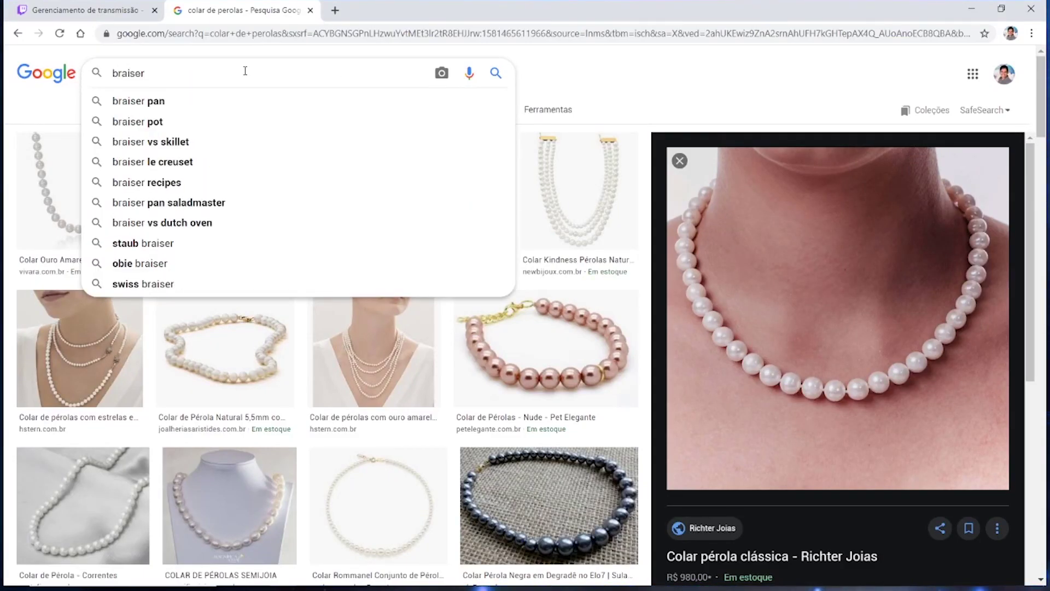
text( feminino)
key(Return)
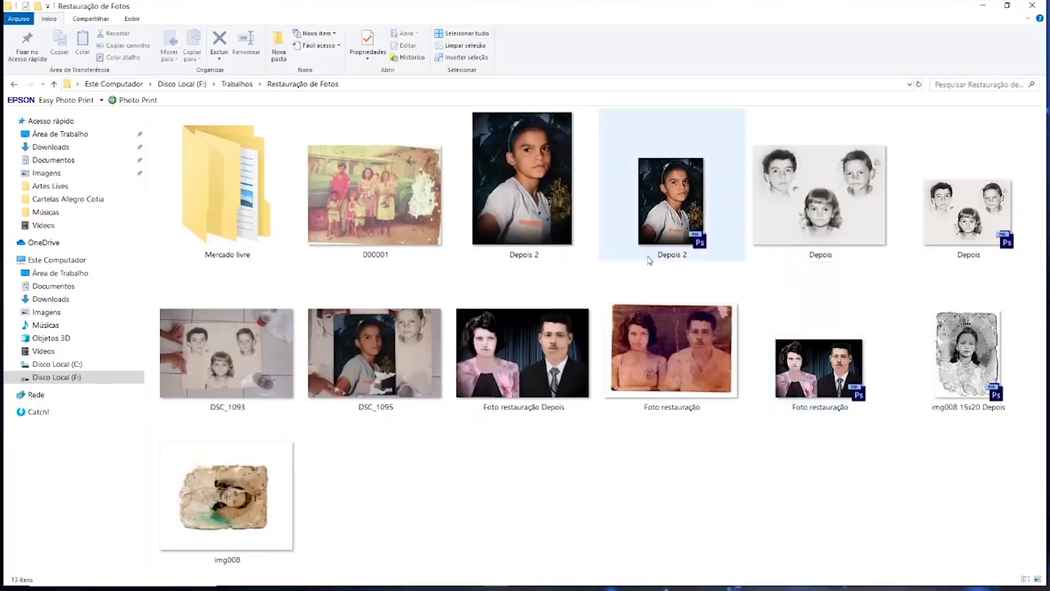
click(612, 294)
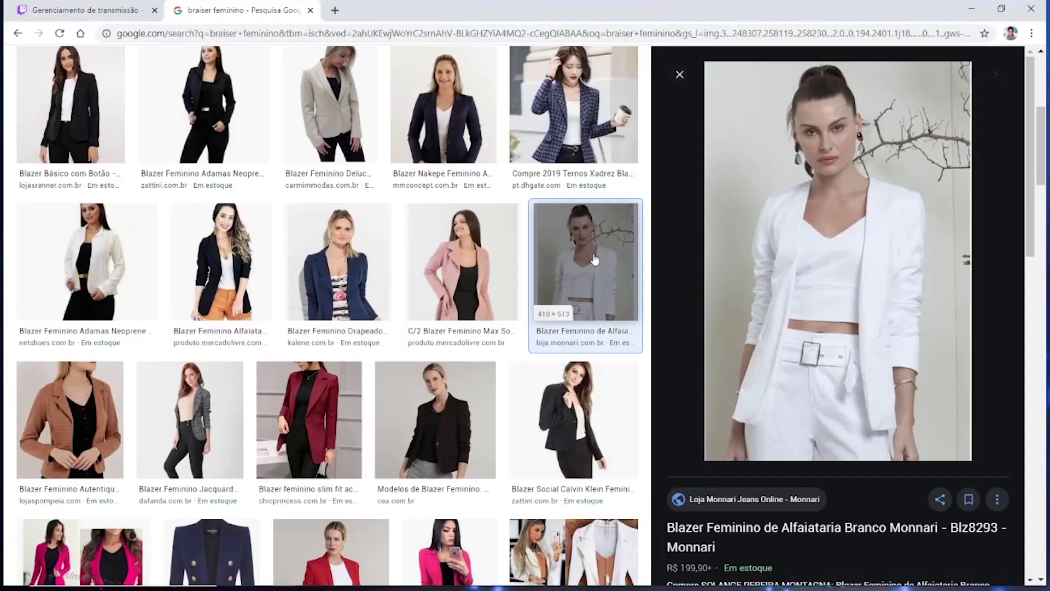
- Open the Adamas Neoprene and Monnari blazer product pages in new tabs
scroll(309, 315, up, 3)
scroll(310, 314, down, 3)
scroll(311, 263, down, 2)
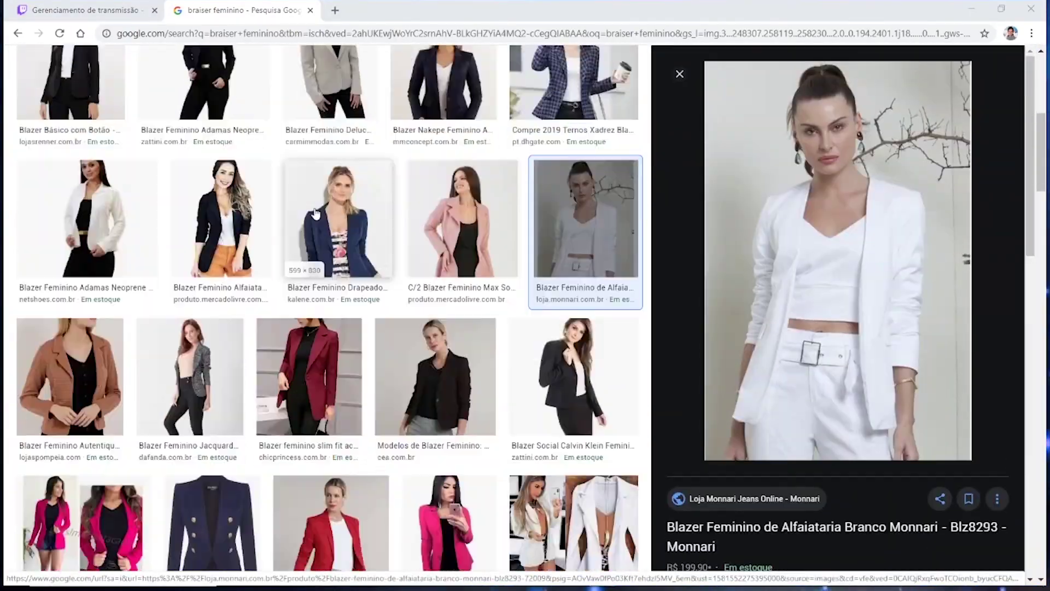
scroll(314, 217, down, 5)
scroll(314, 216, up, 5)
scroll(219, 246, up, 5)
click(109, 284)
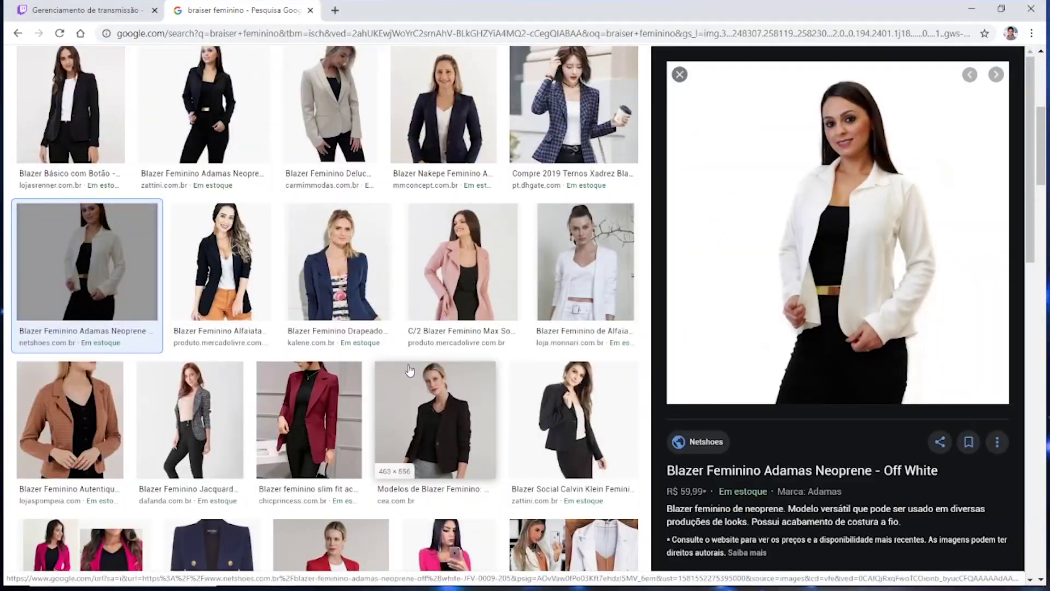
click(868, 216)
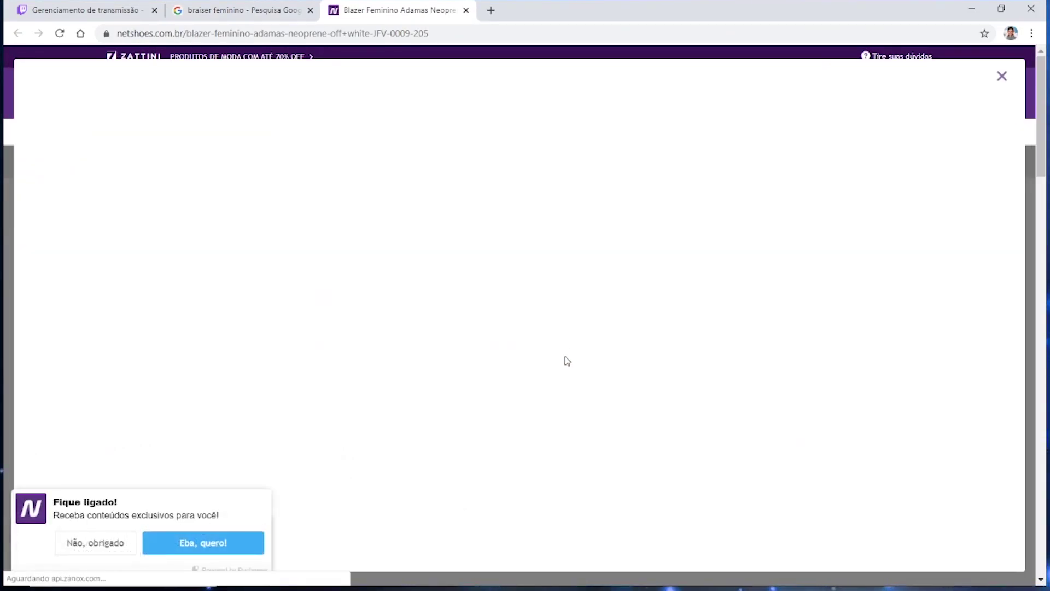
click(241, 10)
click(542, 132)
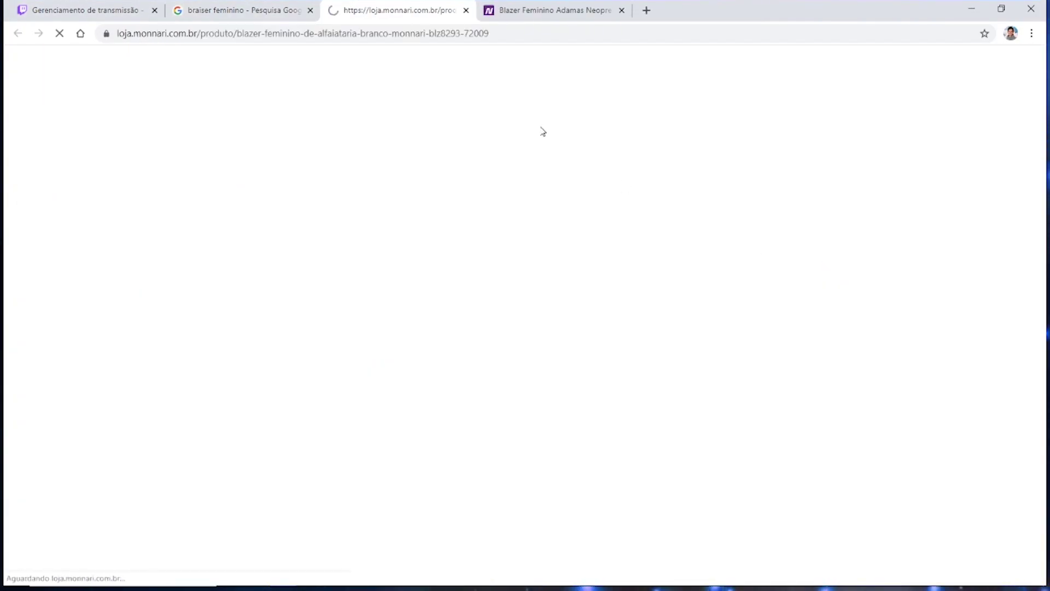
click(232, 6)
- Preview the Marisa long white blazer photo and close the extra store page
scroll(271, 306, down, 5)
scroll(271, 307, down, 2)
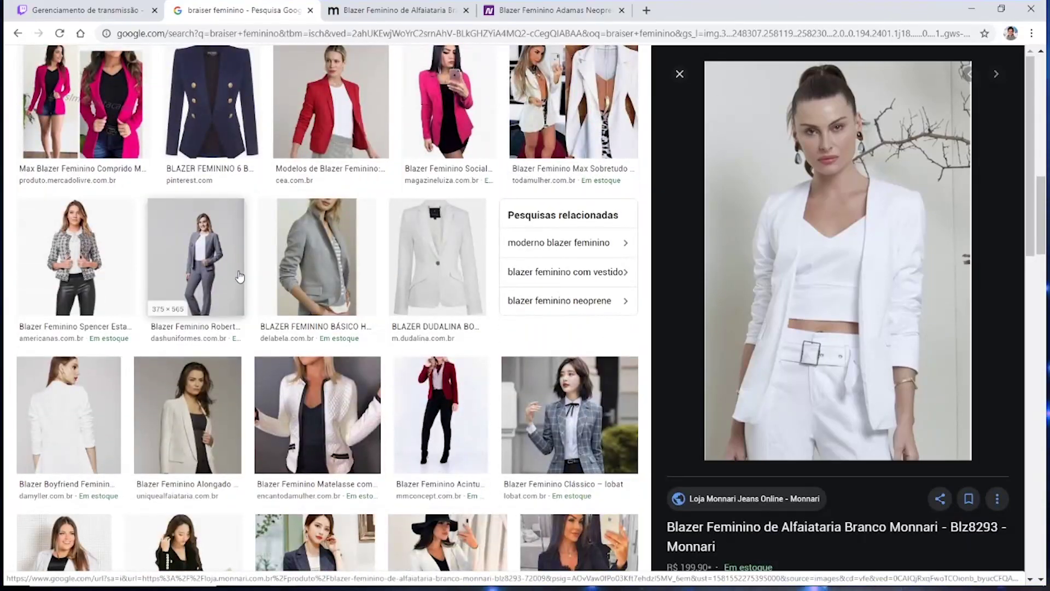
scroll(271, 310, down, 3)
scroll(271, 310, down, 2)
scroll(271, 311, down, 3)
scroll(271, 311, down, 2)
click(71, 377)
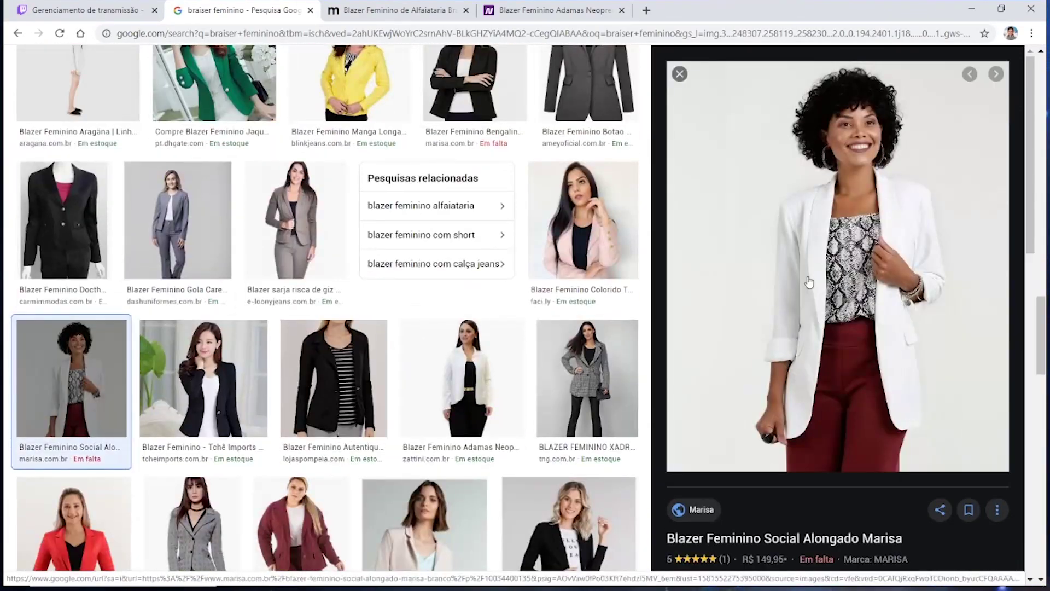
click(509, 10)
key(ctrl+w)
click(241, 10)
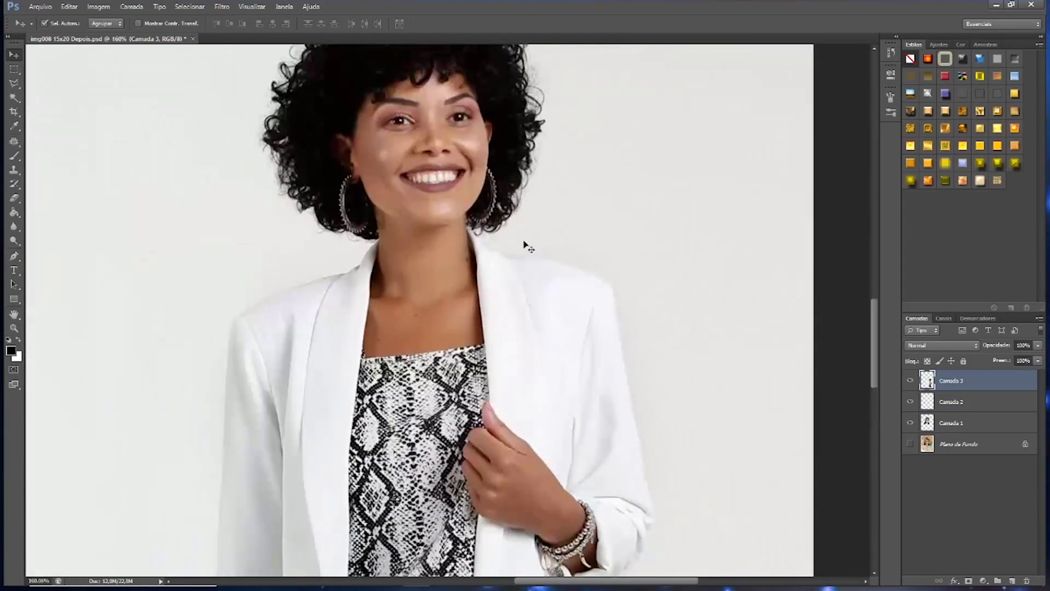
- Trace the jacket with the Pen tool and copy the selection to its own layer
key(p)
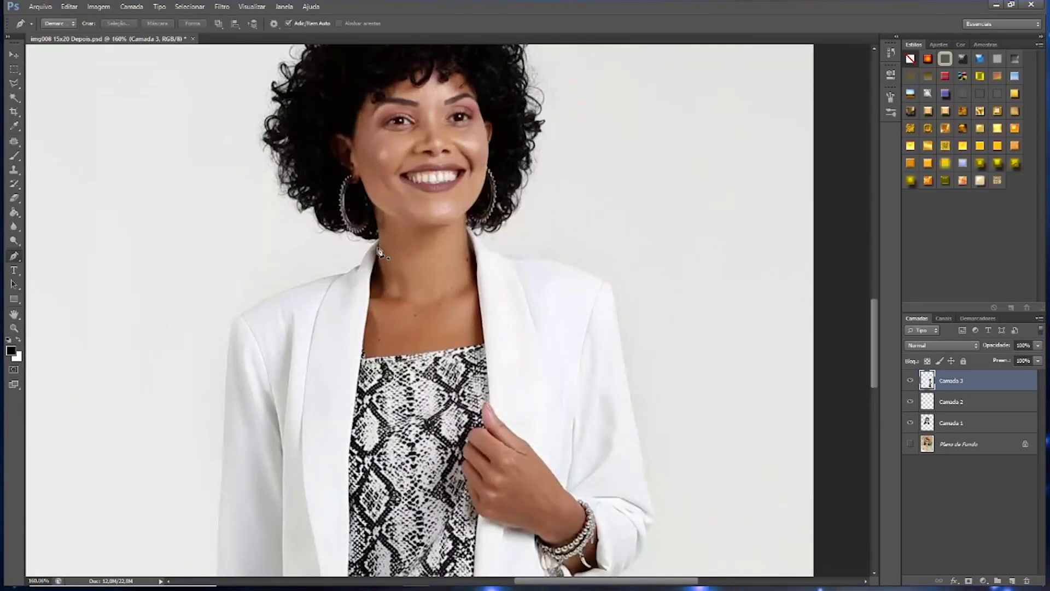
click(360, 354)
scroll(334, 446, down, 3)
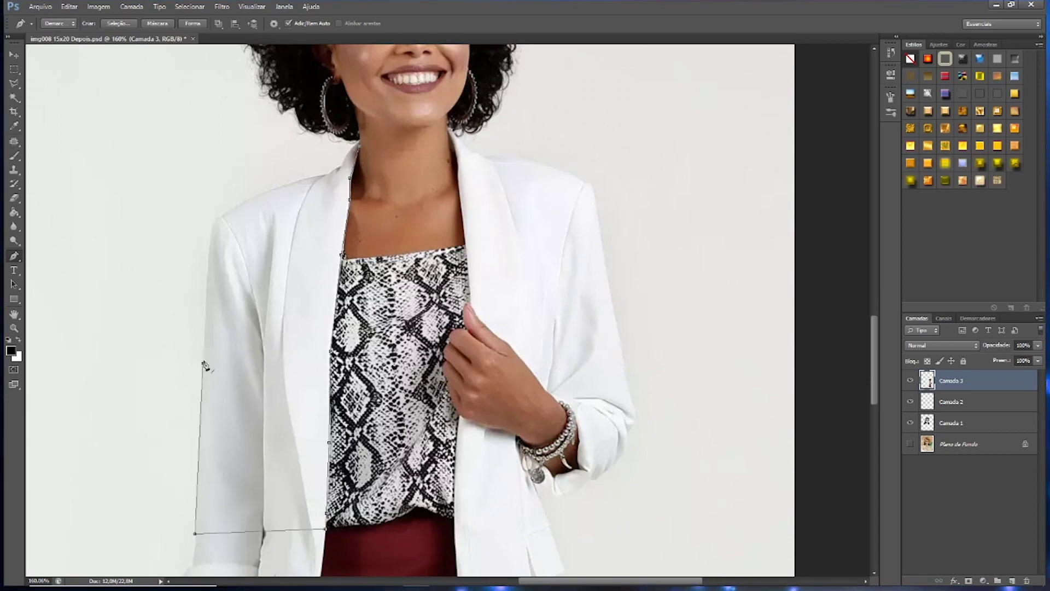
right_click(361, 174)
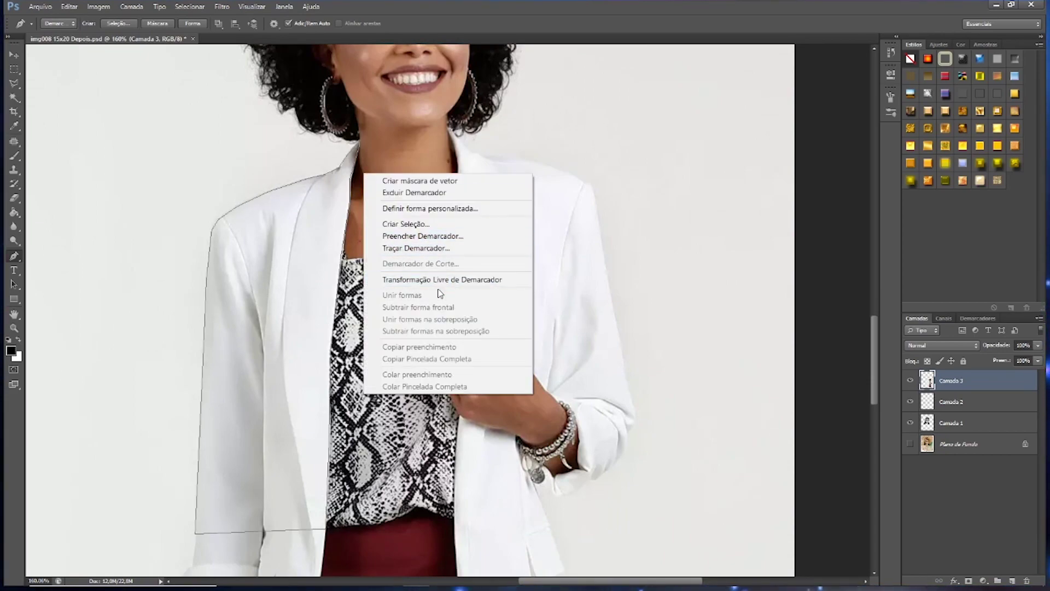
click(410, 222)
key(Return)
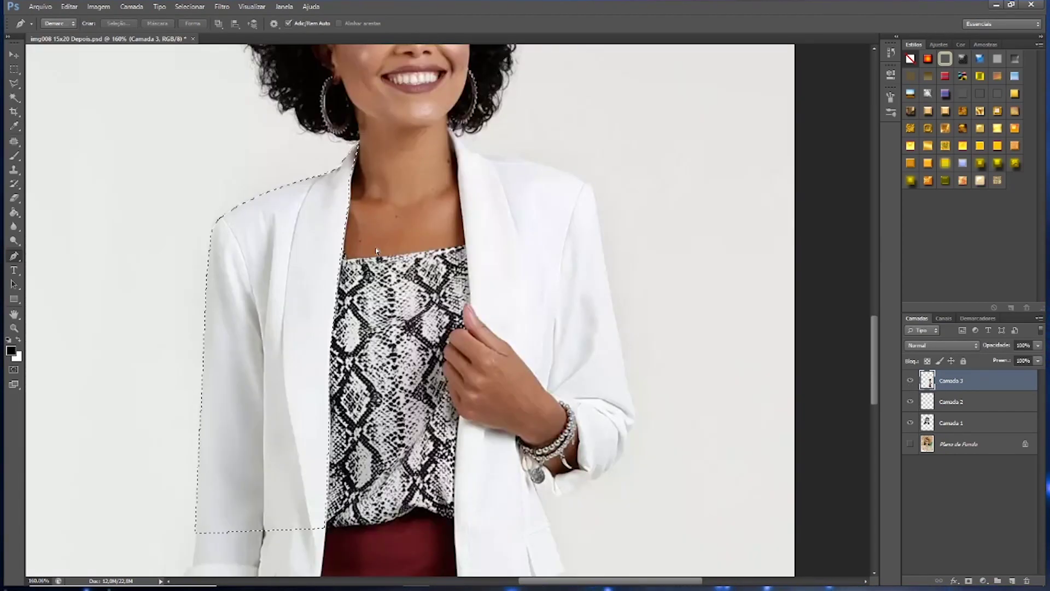
key(ctrl+j)
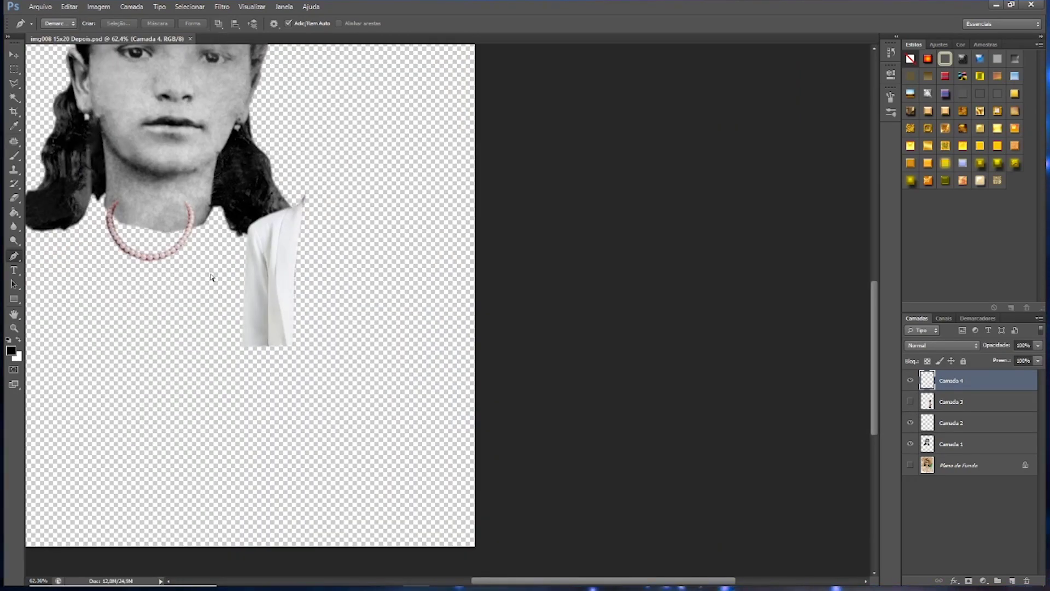
- Move and scale the jacket piece to cover the girl's left side
key(ctrl+t)
drag(212, 277, 162, 328)
key(ctrl+minus)
drag(434, 364, 412, 377)
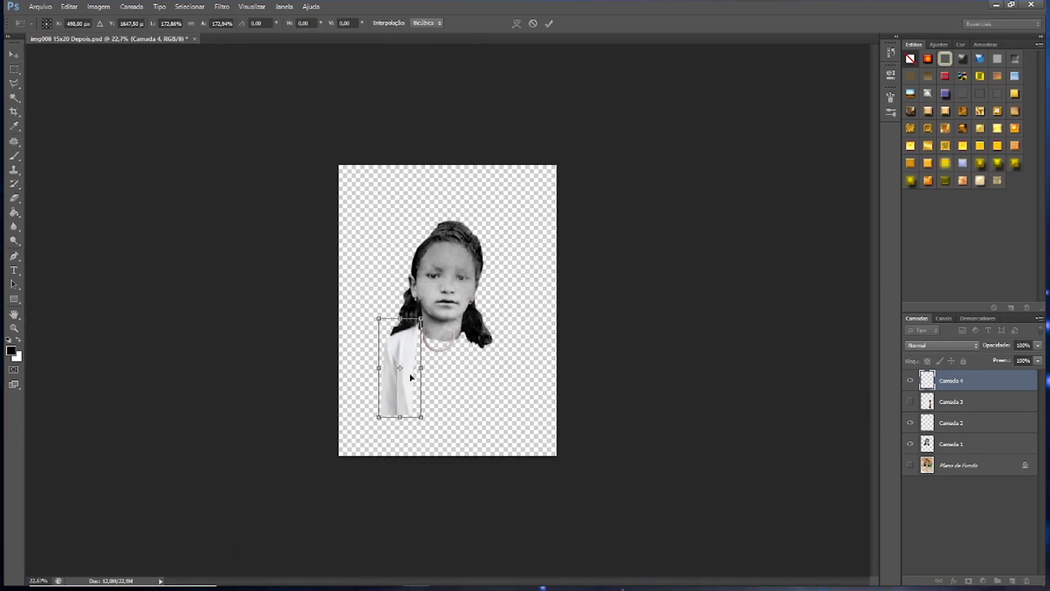
drag(379, 418, 362, 457)
key(Return)
- Duplicate the jacket piece, flip it horizontally and place it on her right side
key(ctrl+j)
key(ctrl+t)
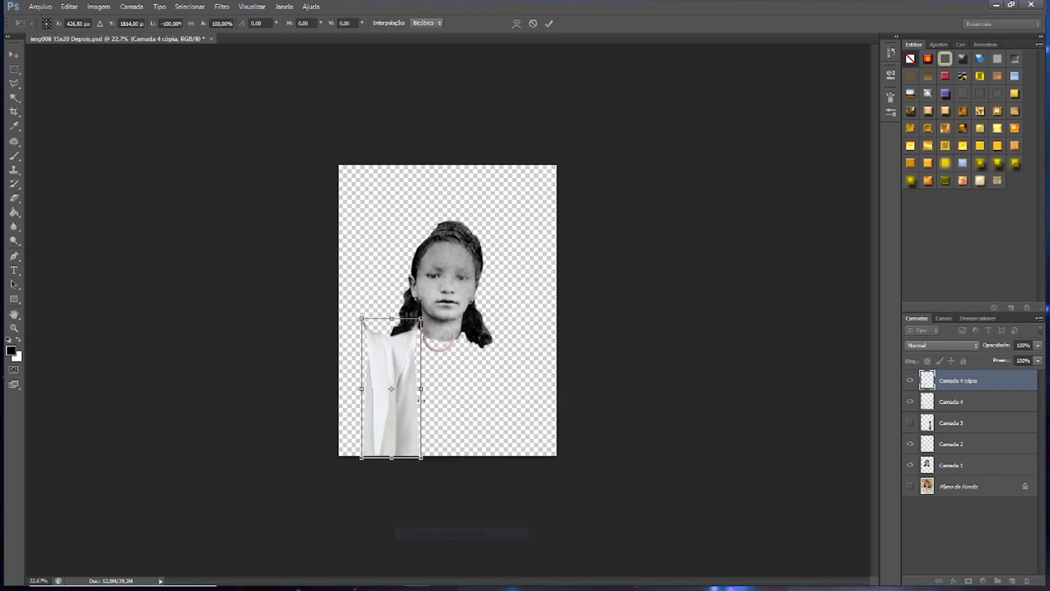
drag(421, 400, 535, 404)
key(Return)
scroll(457, 334, up, 5)
- Apply a filter to both jacket pieces and bring the blazer photo back in
click(253, 393)
click(221, 6)
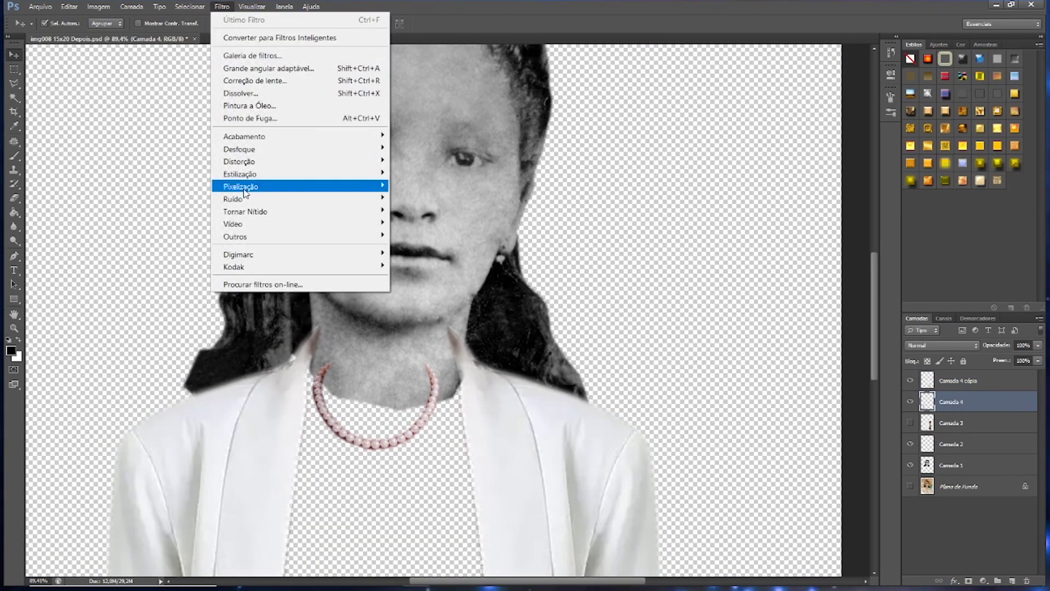
click(421, 224)
key(Return)
click(531, 421)
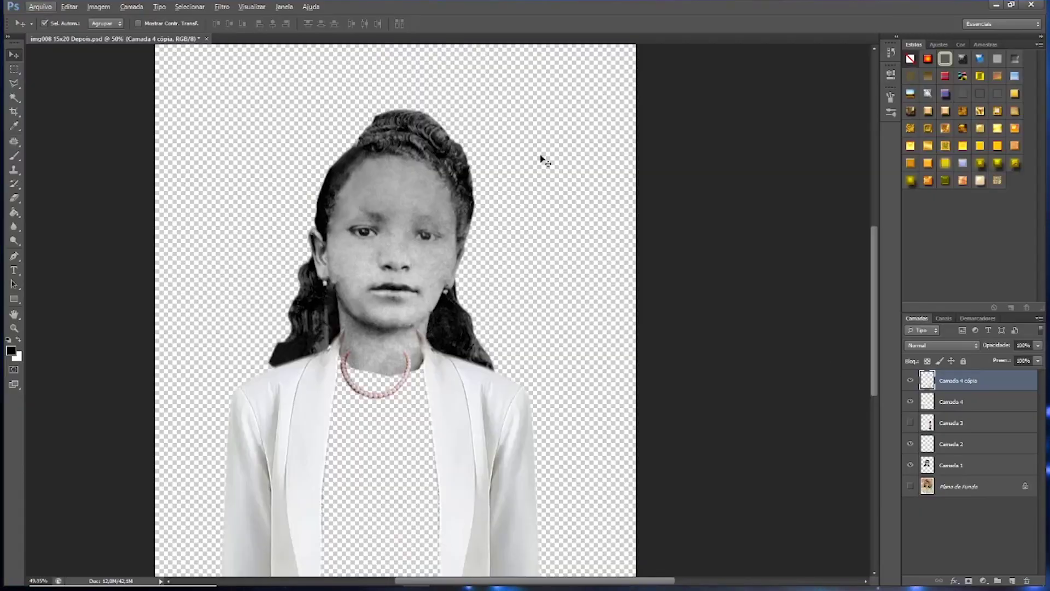
key(ctrl+v)
- Lasso the snakeskin top from the blazer photo and clone out the covering hand
drag(541, 329, 577, 200)
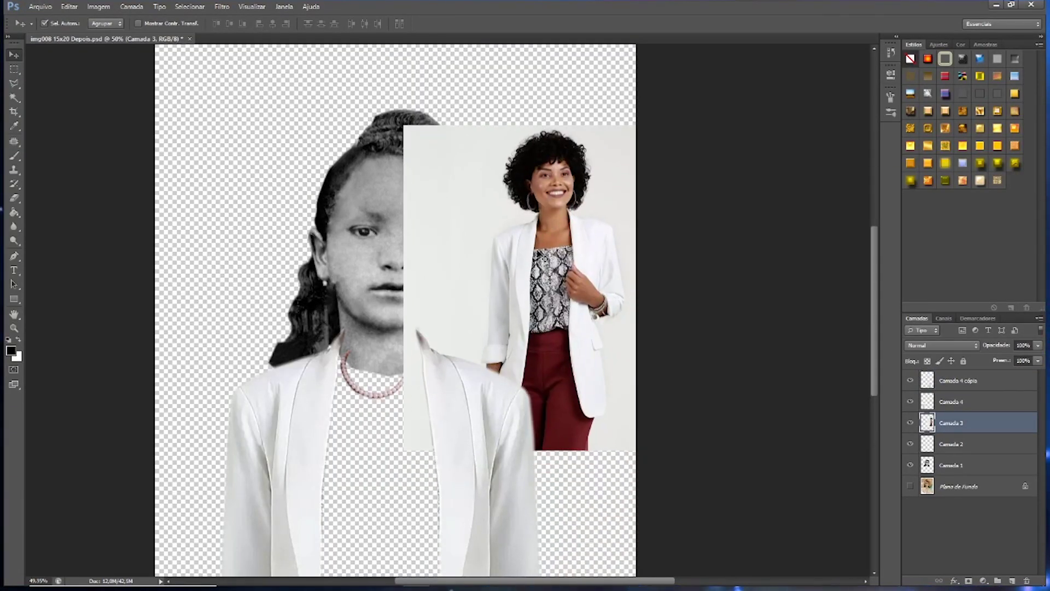
scroll(567, 265, up, 5)
key(l)
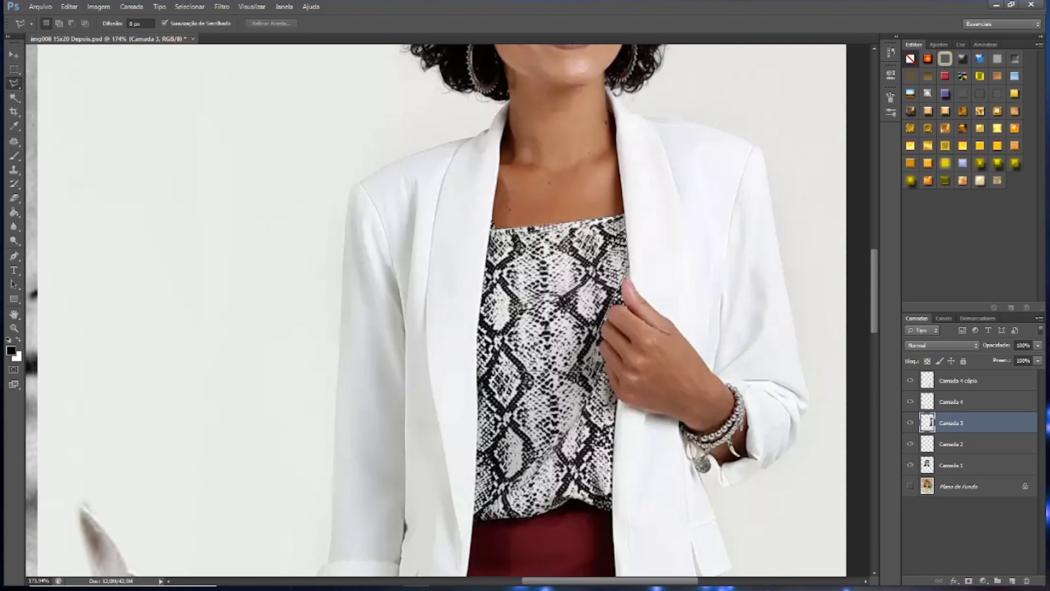
double_click(487, 307)
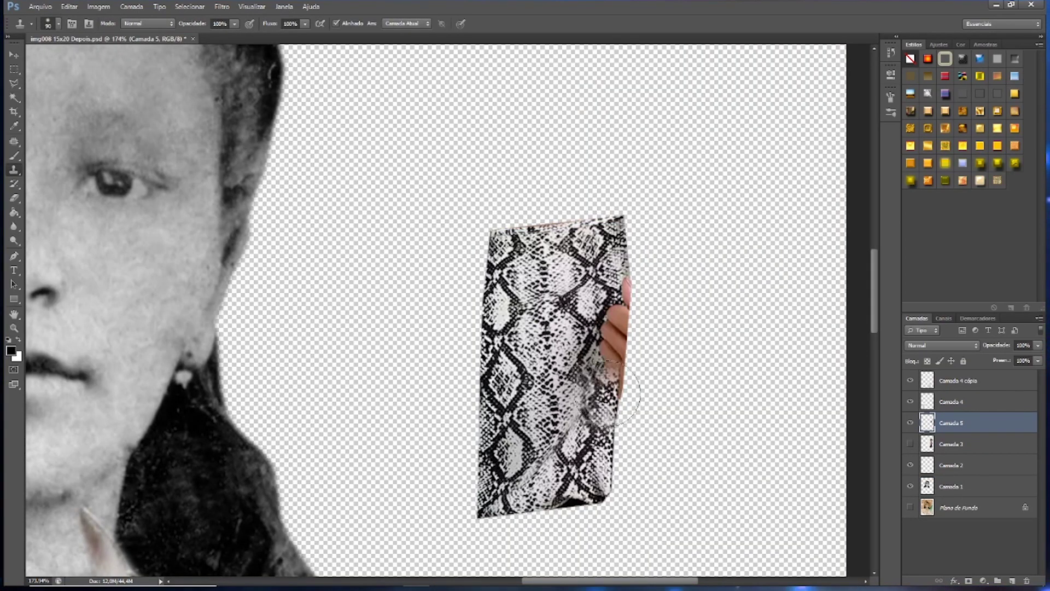
mouse_move(602, 432)
mouse_down()
mouse_move(629, 296)
mouse_move(602, 433)
mouse_move(586, 300)
mouse_up()
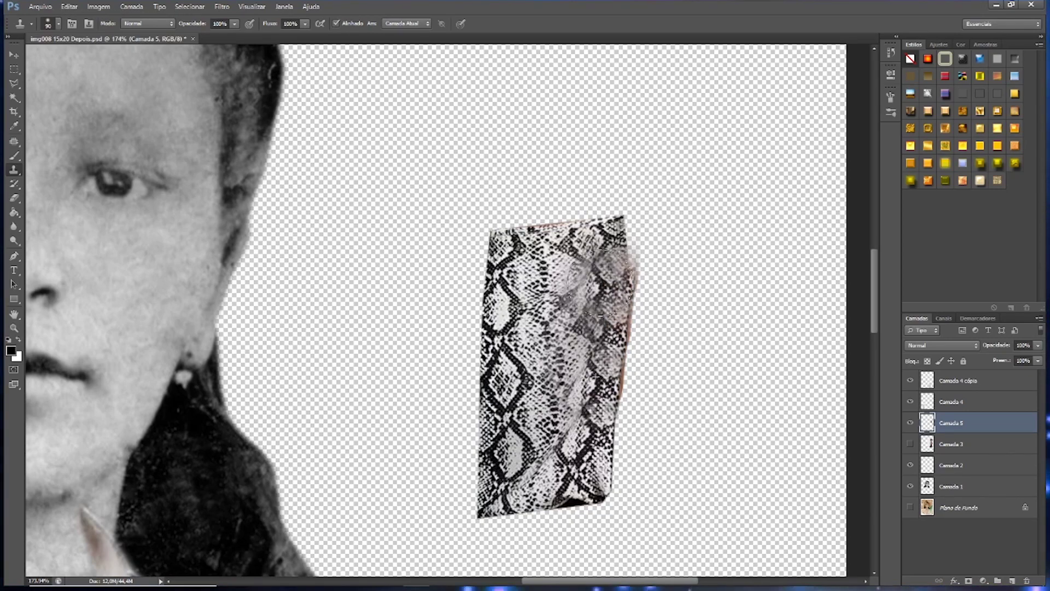
- Scale and skew the snakeskin top to fill the jacket opening on her chest
key(ctrl+minus)
key(ctrl+t)
key(ctrl+plus)
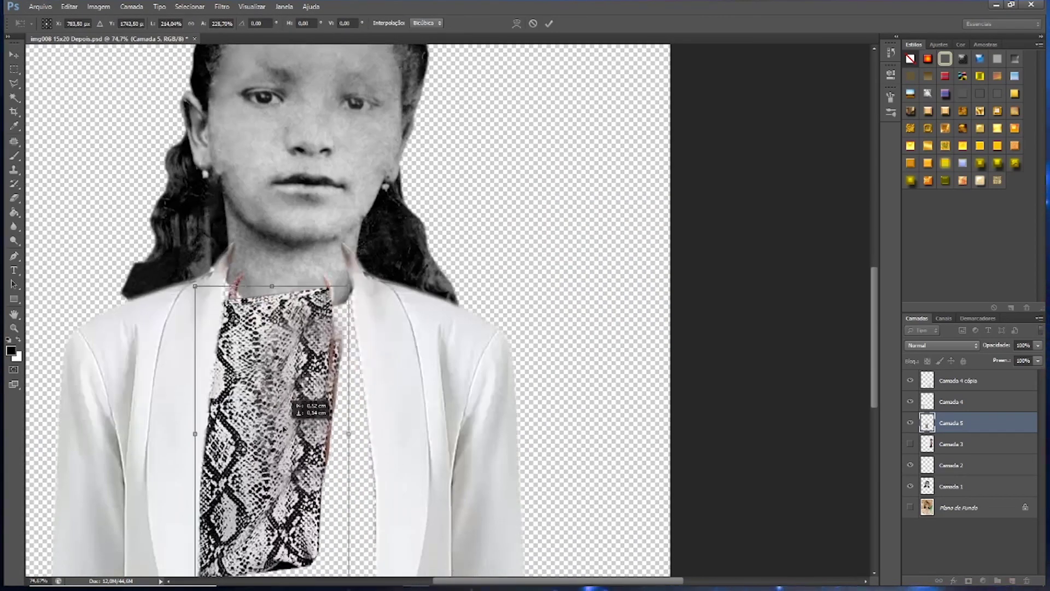
drag(358, 285, 376, 298)
drag(350, 557, 395, 569)
key(ctrl+minus)
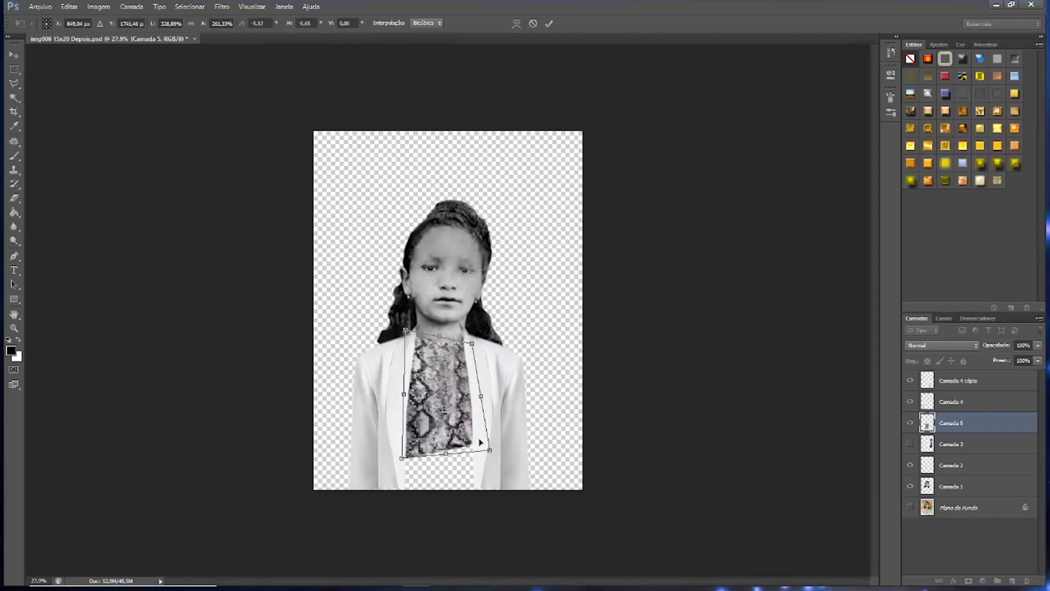
drag(492, 465, 523, 486)
key(Return)
- Erase the snakeskin top's upper edge along the neckline with a larger brush
scroll(452, 448, up, 3)
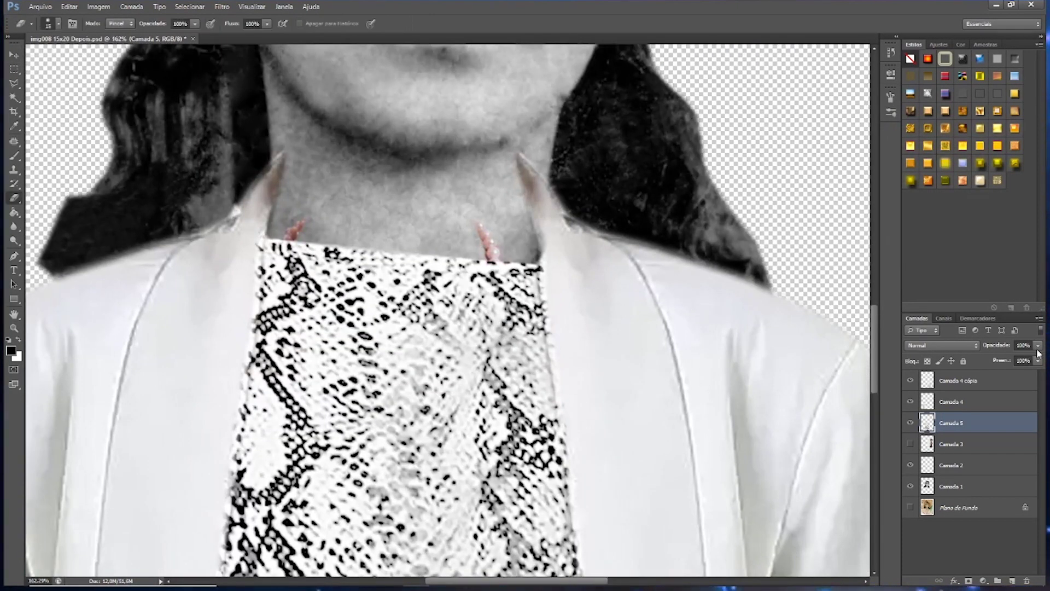
key(bracketright)
key(bracketright)
key(bracketright)
drag(310, 234, 519, 245)
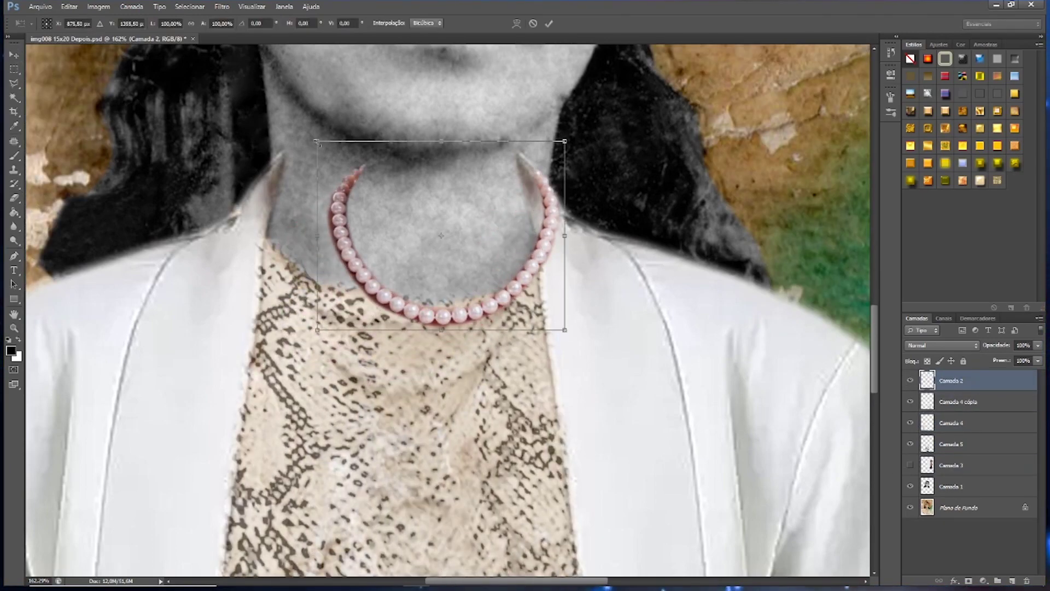
- Reshape the necklace to fit the neck, desaturate it white and erase the collar overlap
drag(317, 143, 210, 146)
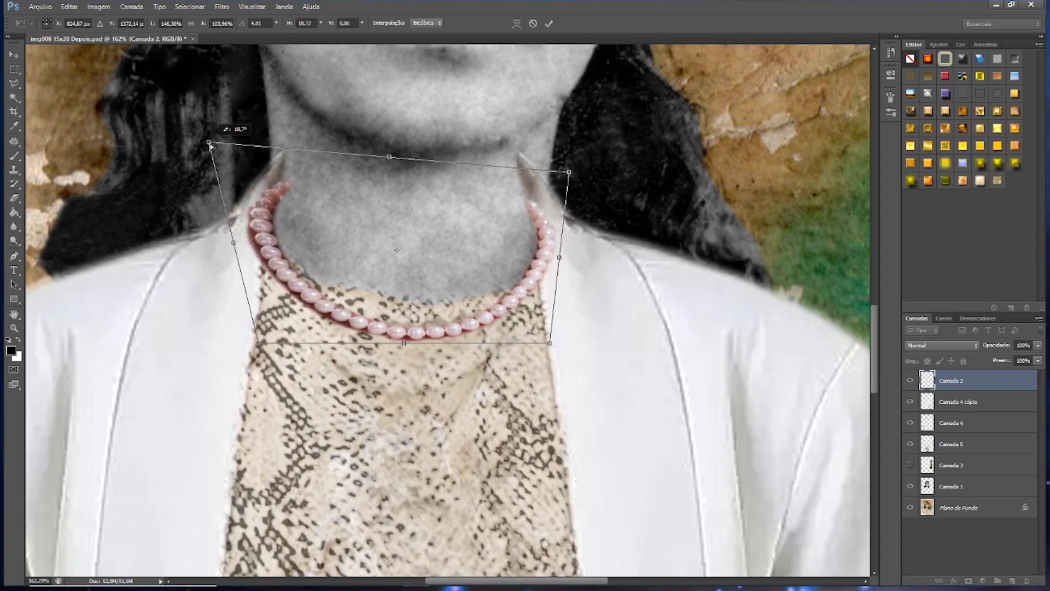
key(Return)
key(ctrl+shift+u)
key(w)
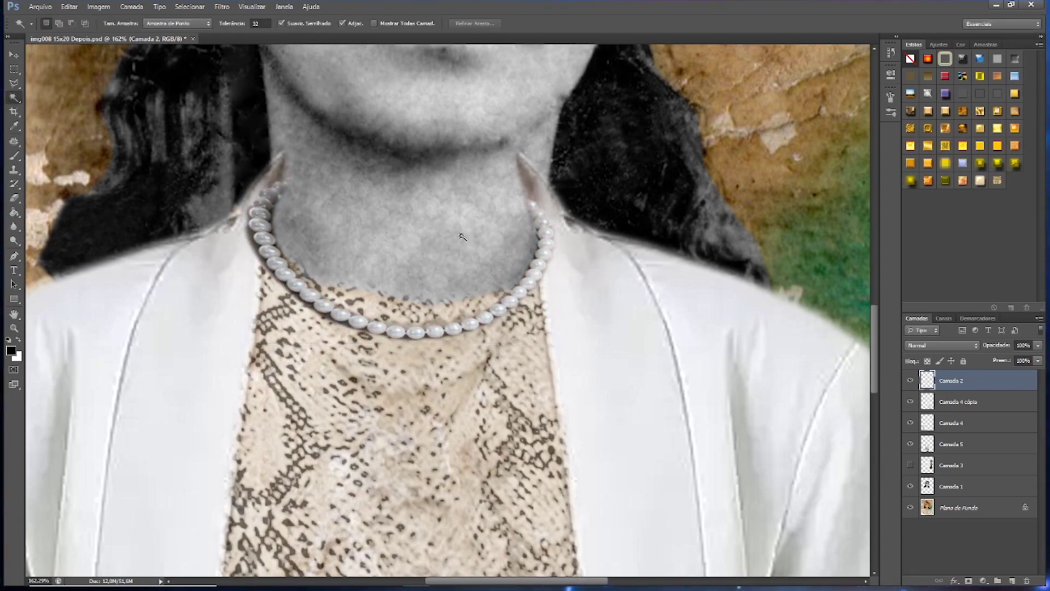
key(e)
drag(274, 183, 252, 218)
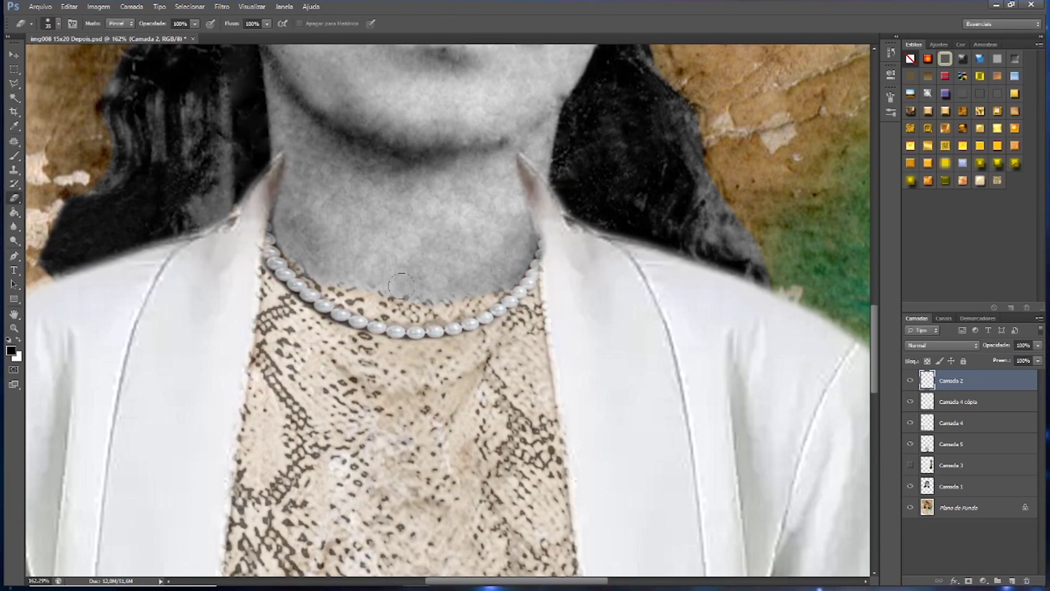
- Duplicate the necklace lower on the chest, widening and skewing it as a second strand
key(ctrl+j)
drag(401, 286, 402, 368)
key(ctrl+t)
drag(547, 314, 571, 314)
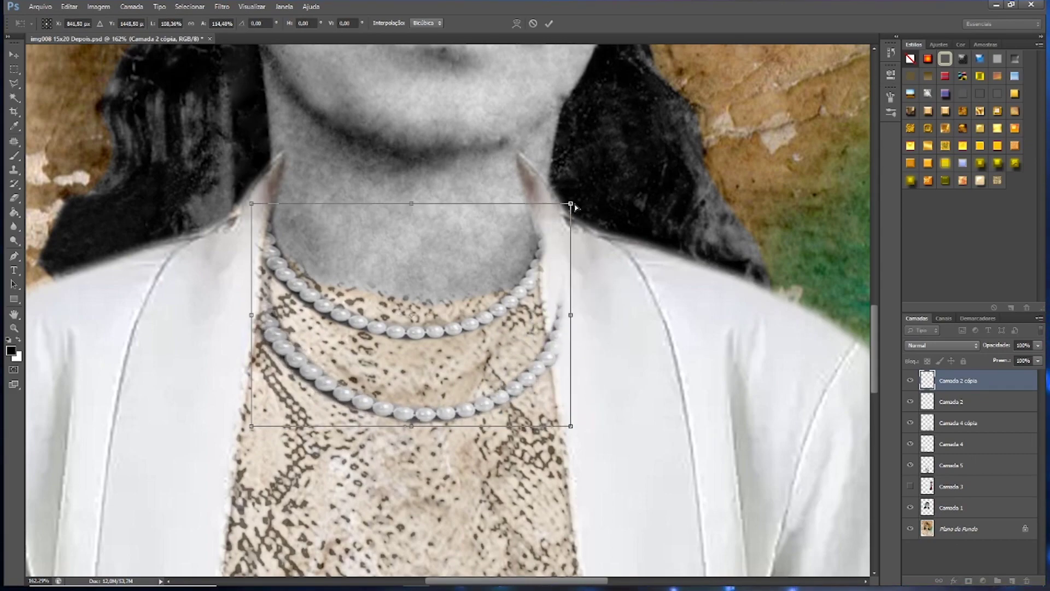
drag(570, 204, 586, 141)
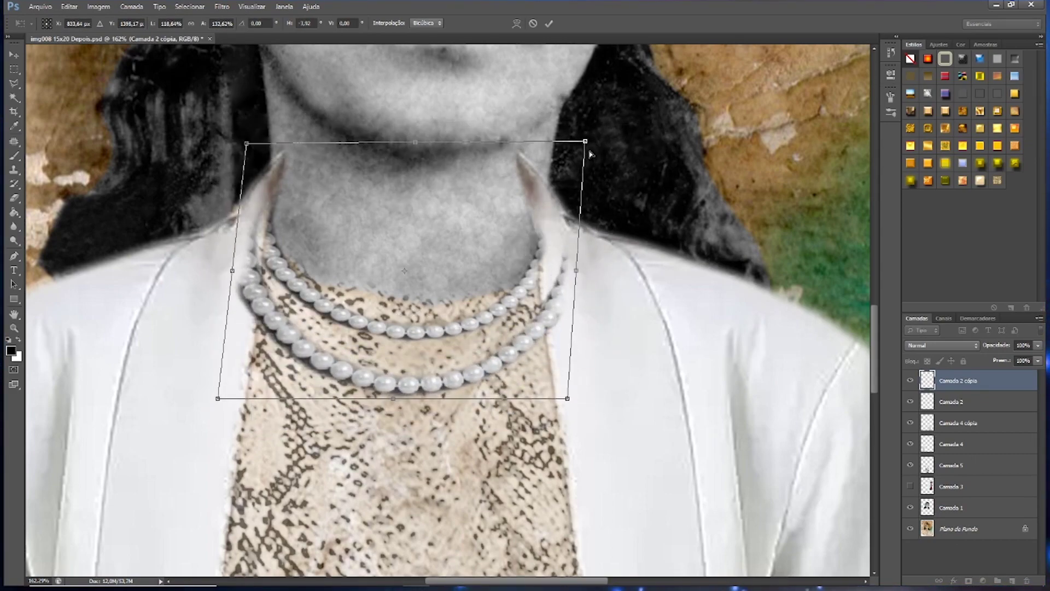
drag(218, 398, 233, 383)
key(Return)
key(e)
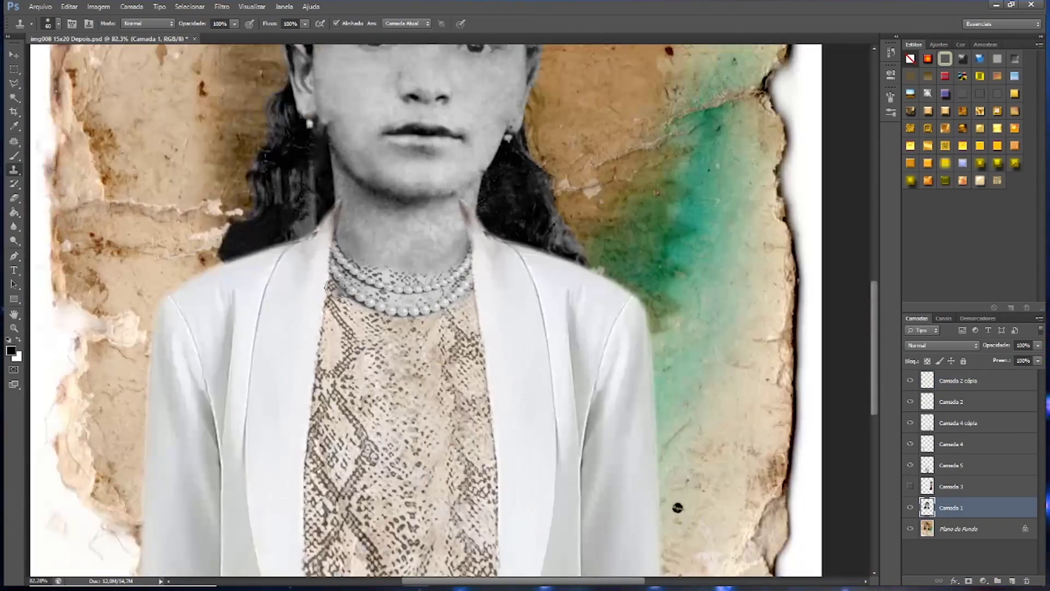
- Colorize the dress purple with Hue/Saturation at Hue 293, Saturation about 48
key(ctrl+0)
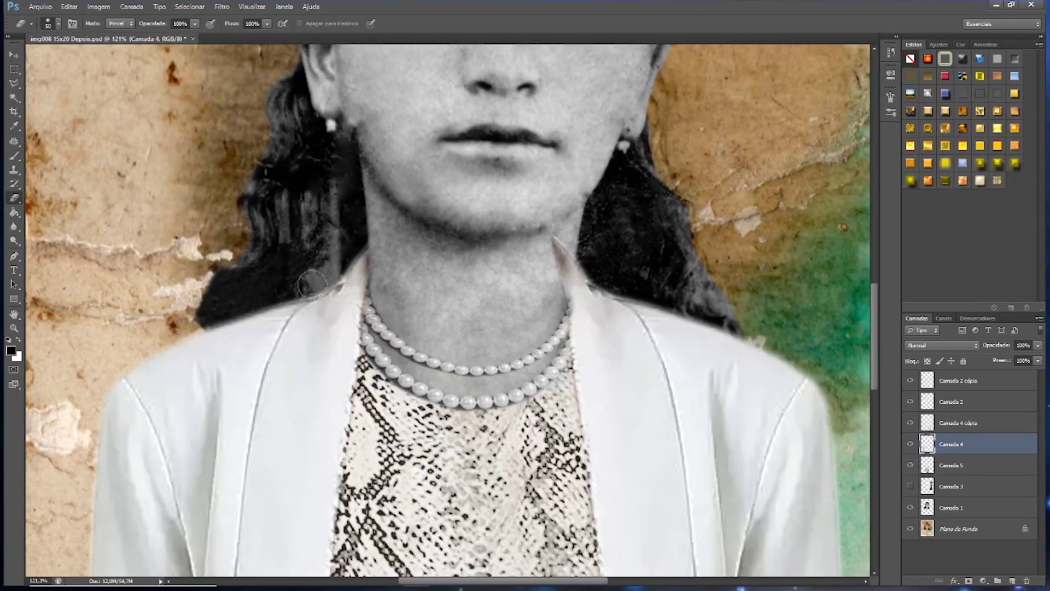
key(alt+bracketright)
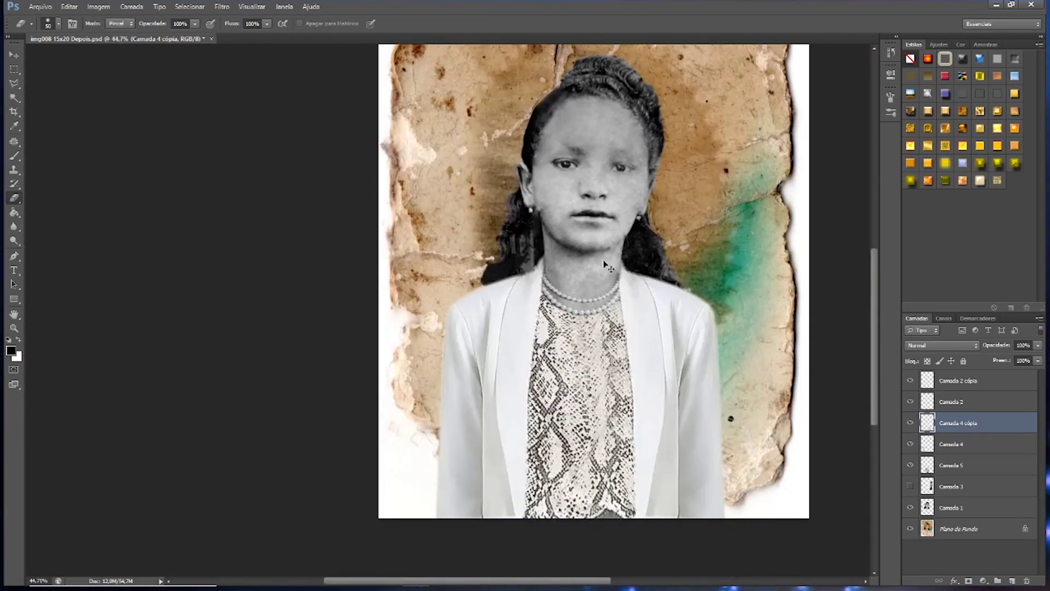
key(i)
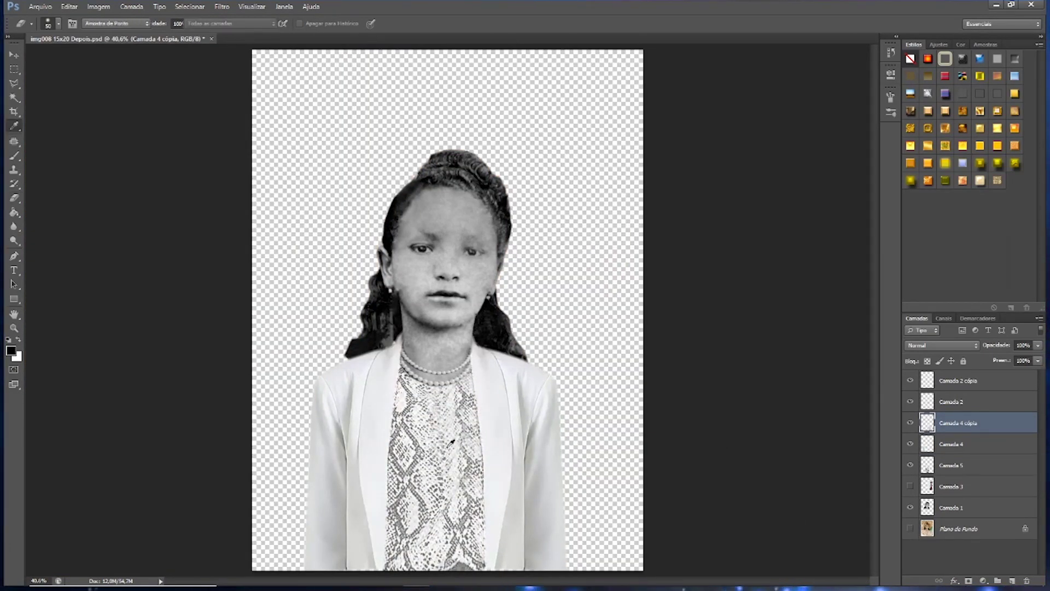
key(ctrl+l)
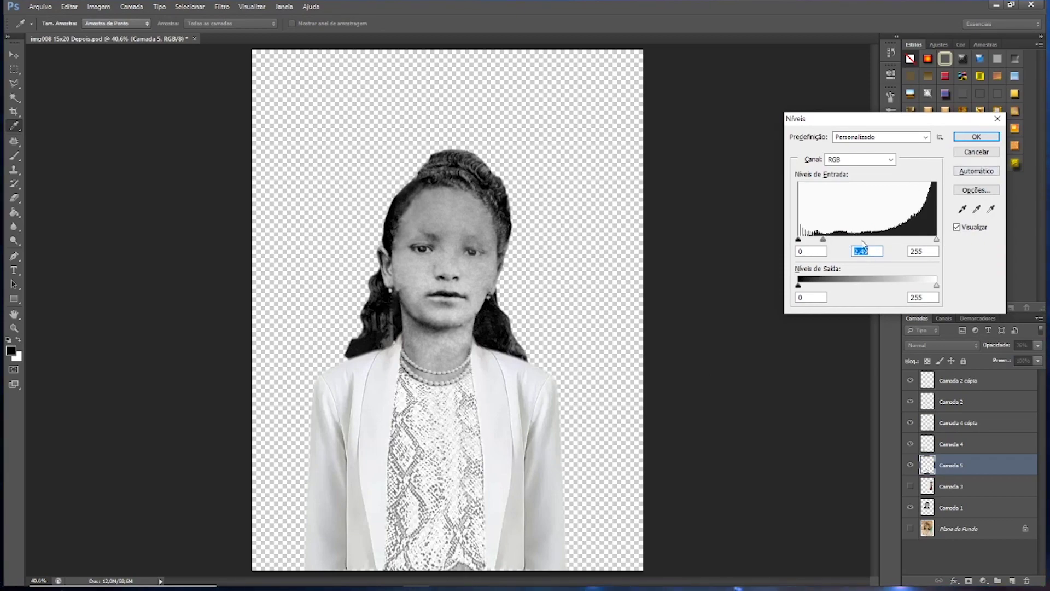
key(Tab)
key(Return)
key(ctrl+u)
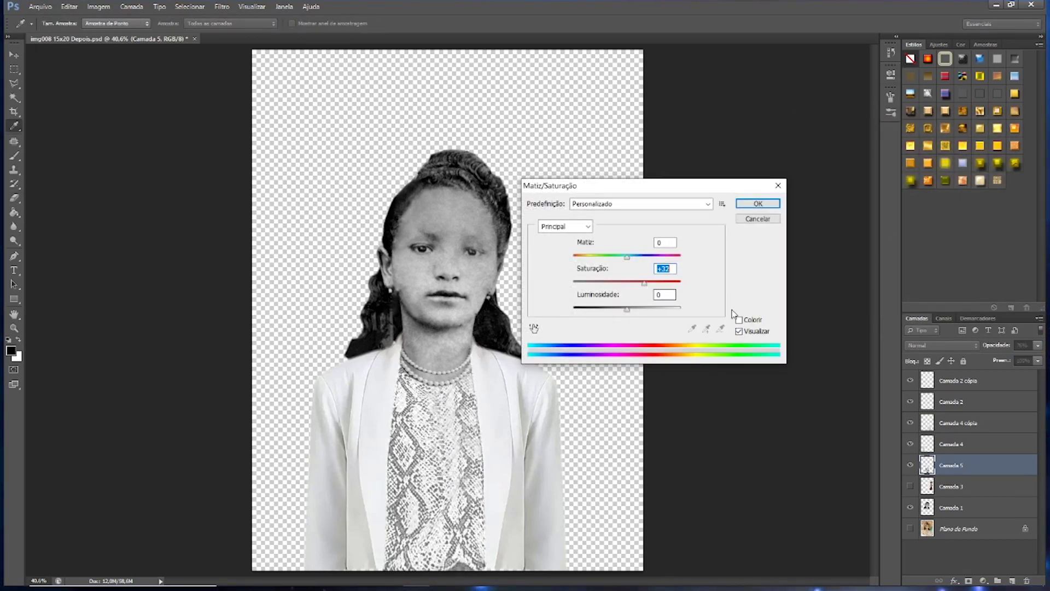
click(739, 319)
drag(600, 283, 626, 283)
drag(584, 256, 661, 258)
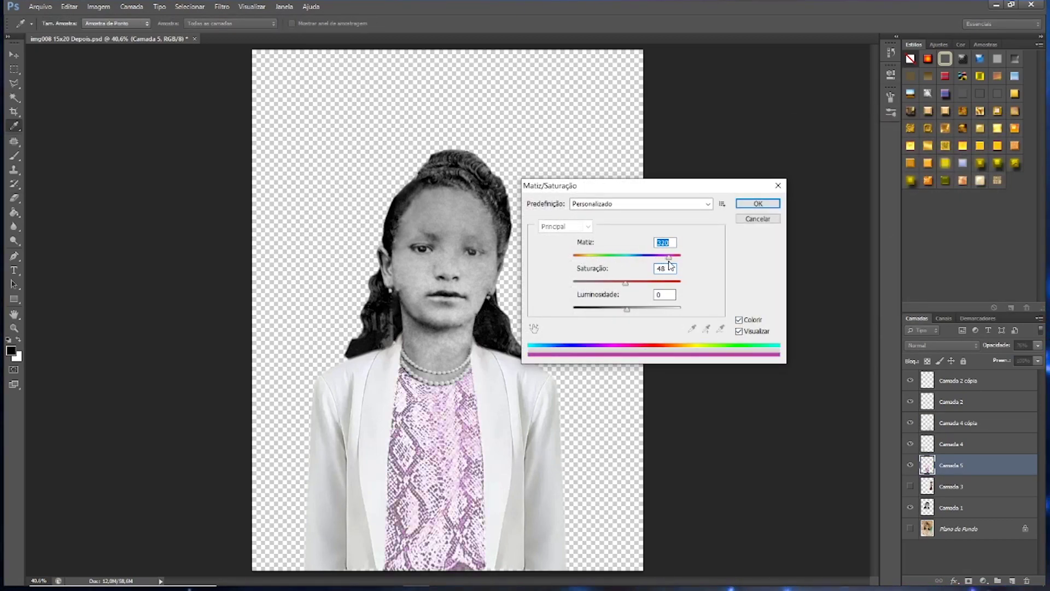
key(Return)
- Search Chrome for 'paisagem' and filter results to large images
key(e)
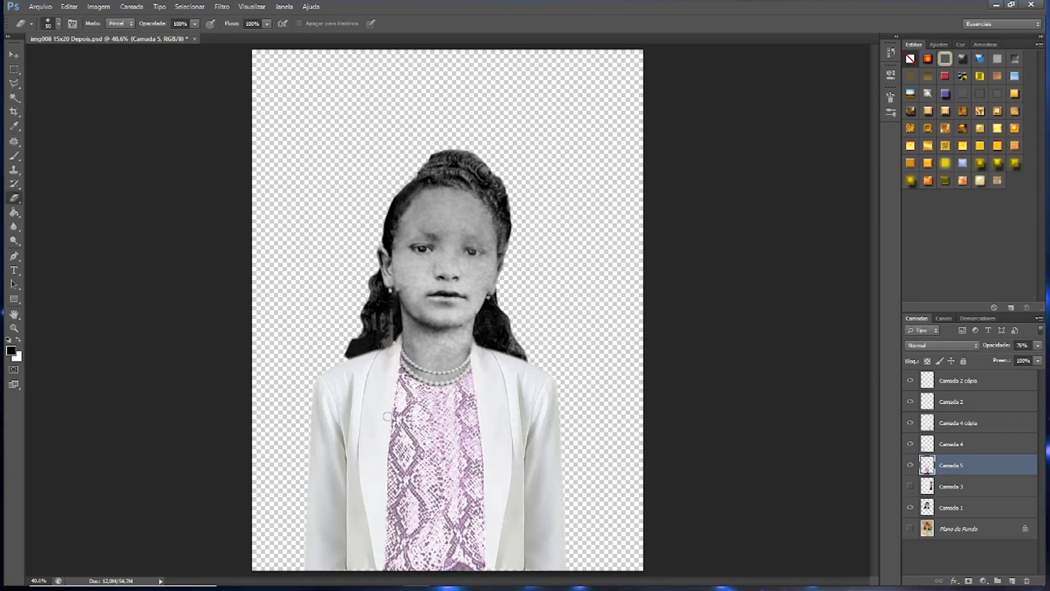
scroll(411, 251, up, 2)
scroll(411, 251, down, 1)
scroll(411, 251, down, 2)
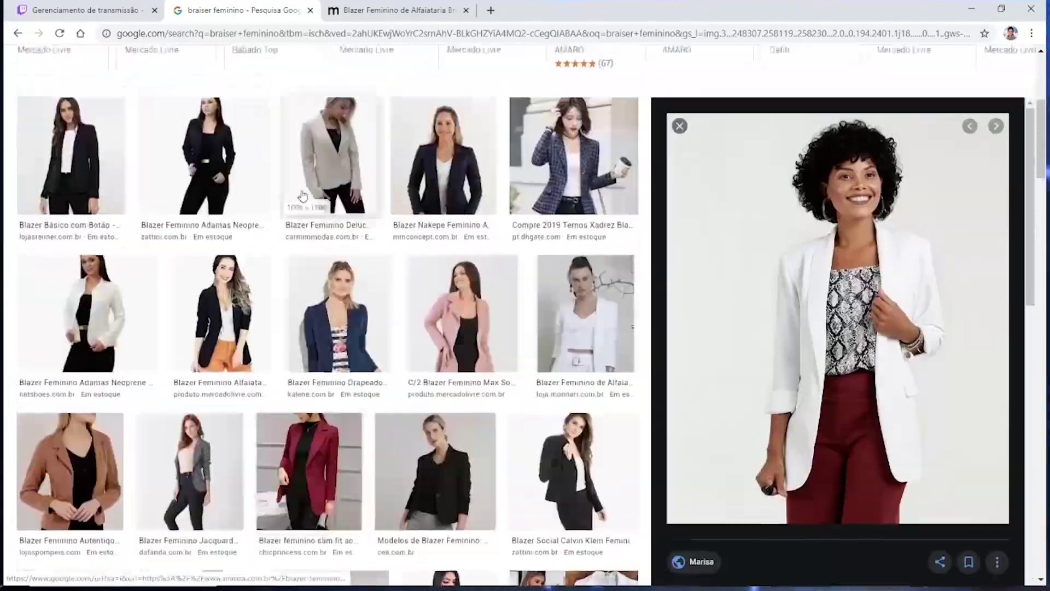
text(paisagem)
key(Return)
click(542, 113)
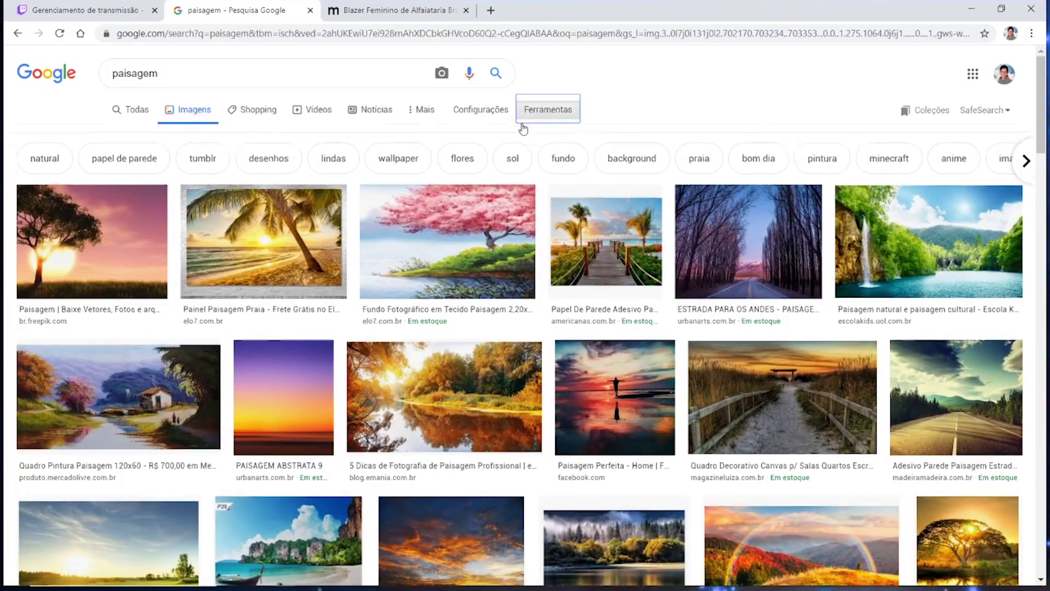
click(124, 133)
click(150, 173)
- Copy the beach boardwalk photo and paste it into the portrait as a new layer
scroll(276, 219, down, 5)
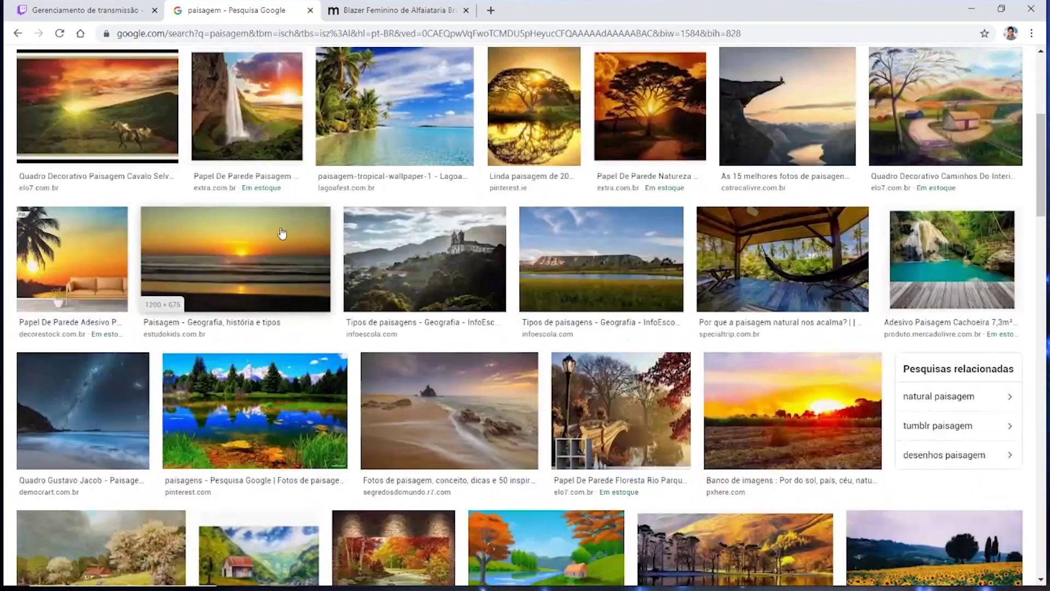
scroll(279, 246, down, 5)
scroll(282, 273, down, 1)
scroll(285, 329, up, 6)
scroll(285, 330, down, 3)
click(525, 247)
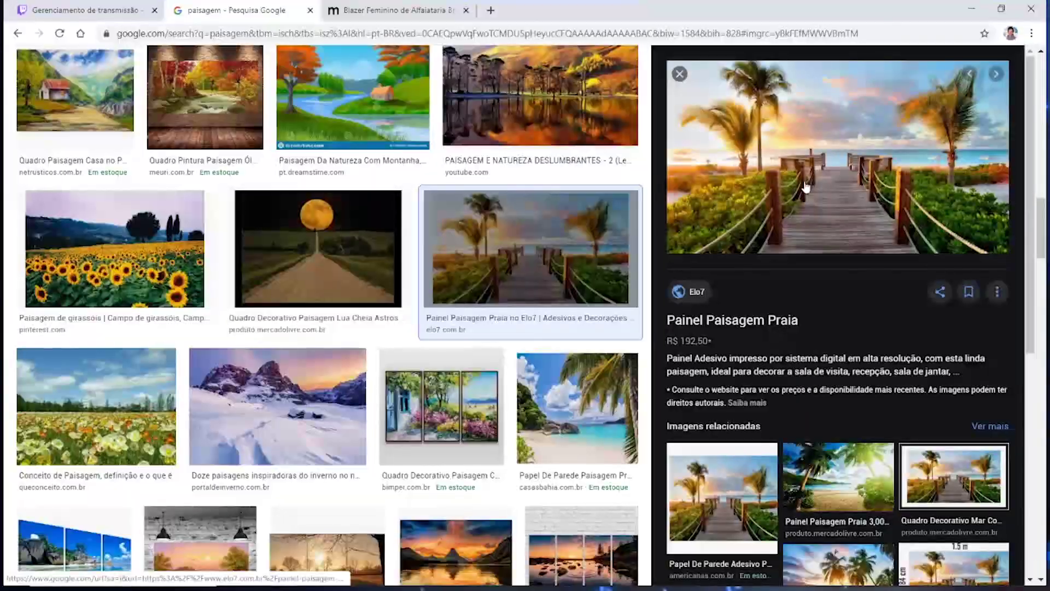
right_click(830, 181)
click(850, 316)
key(alt+Tab)
key(ctrl+v)
key(ctrl+t)
- Enlarge and position the beach photo to fill the canvas
drag(558, 247, 906, 54)
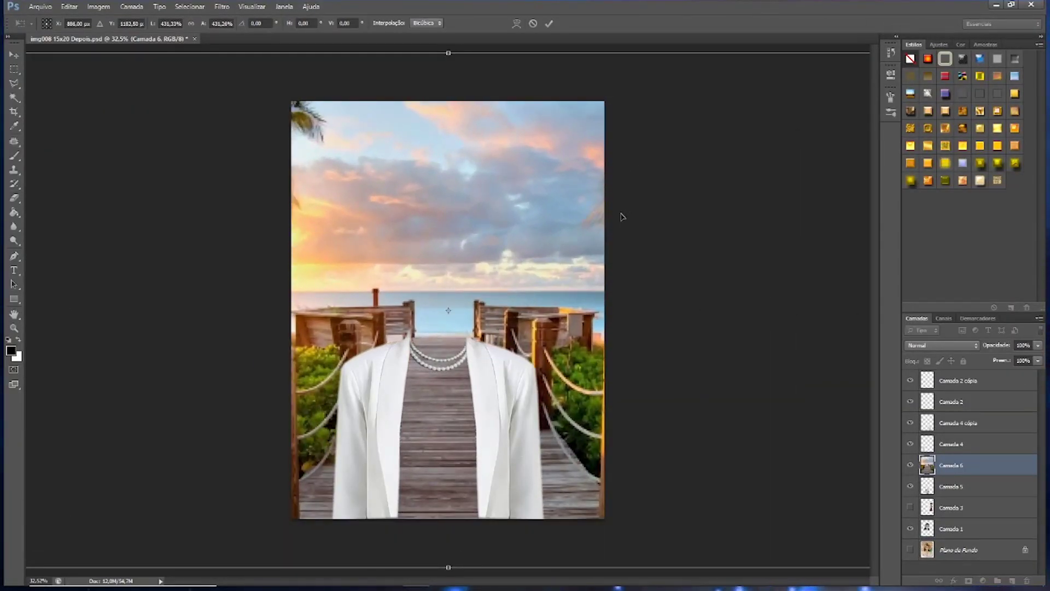
mouse_move(518, 195)
mouse_down()
mouse_move(563, 224)
mouse_move(585, 221)
mouse_up()
key(Return)
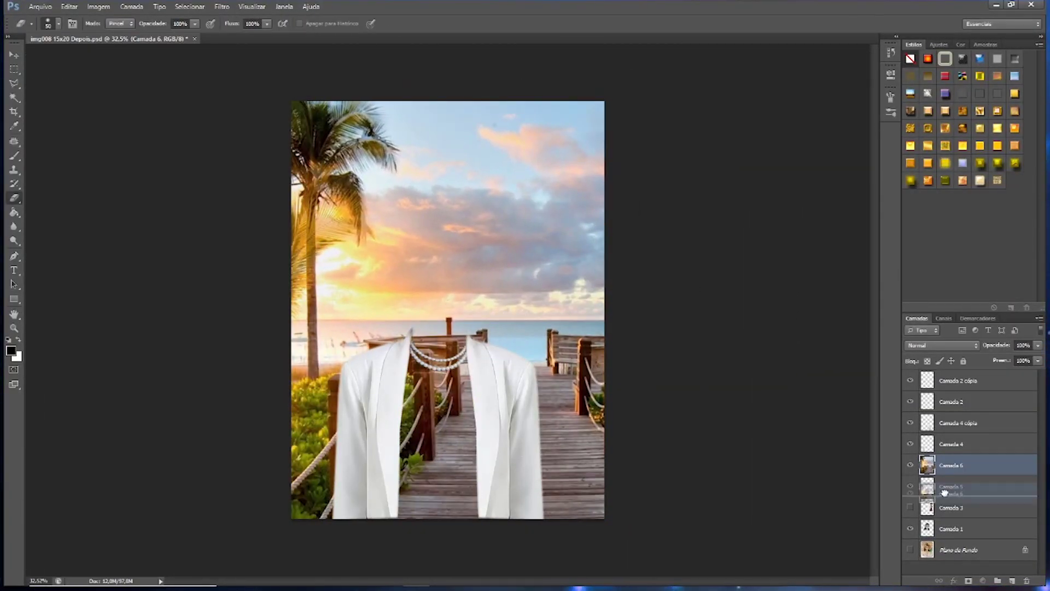
- Move the beach layer beneath the girl layers and scale it to about 82%
key(ctrl+bracketleft)
key(ctrl+bracketleft)
key(ctrl+bracketleft)
key(ctrl+t)
drag(71, 83, 160, 116)
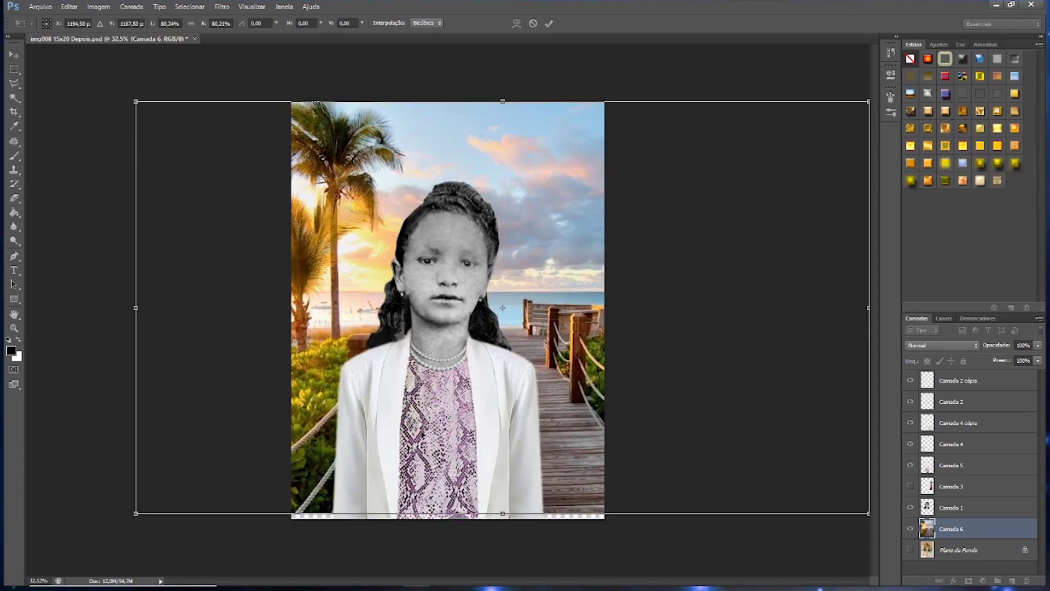
mouse_move(601, 235)
mouse_down()
mouse_move(547, 241)
mouse_move(592, 267)
mouse_up()
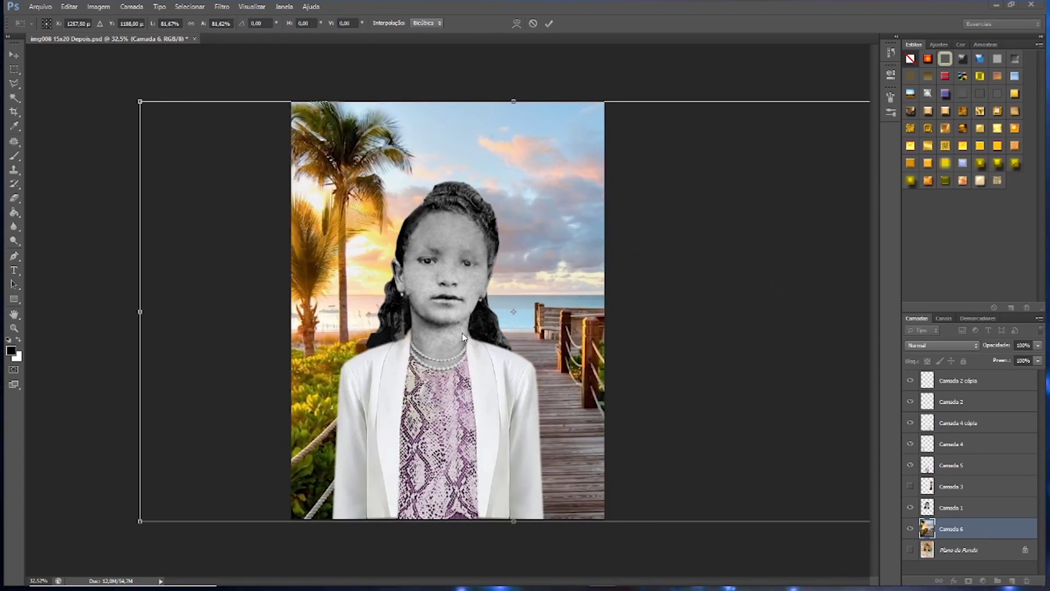
key(Return)
- Select the purple dress layer and switch to the Move tool
key(alt+Tab)
key(e)
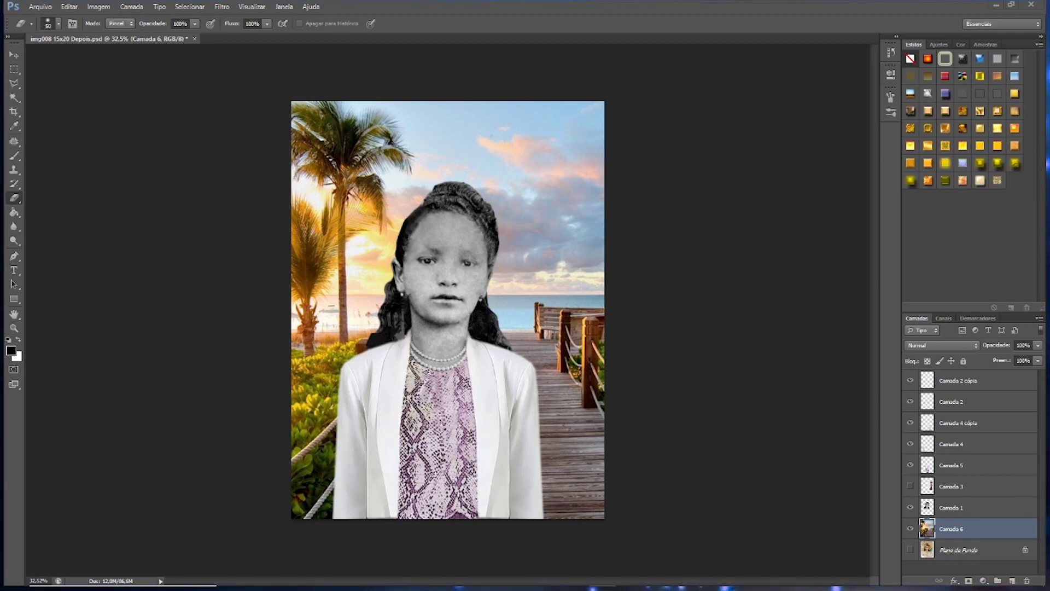
scroll(430, 389, up, 4)
click(952, 465)
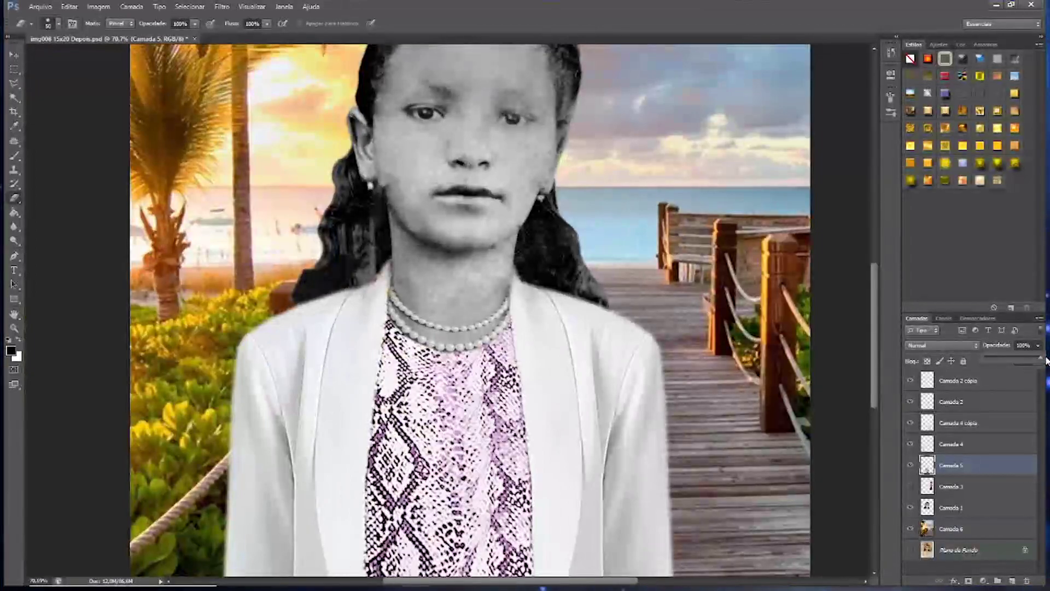
key(v)
scroll(274, 180, down, 3)
scroll(273, 181, up, 4)
scroll(274, 181, down, 1)
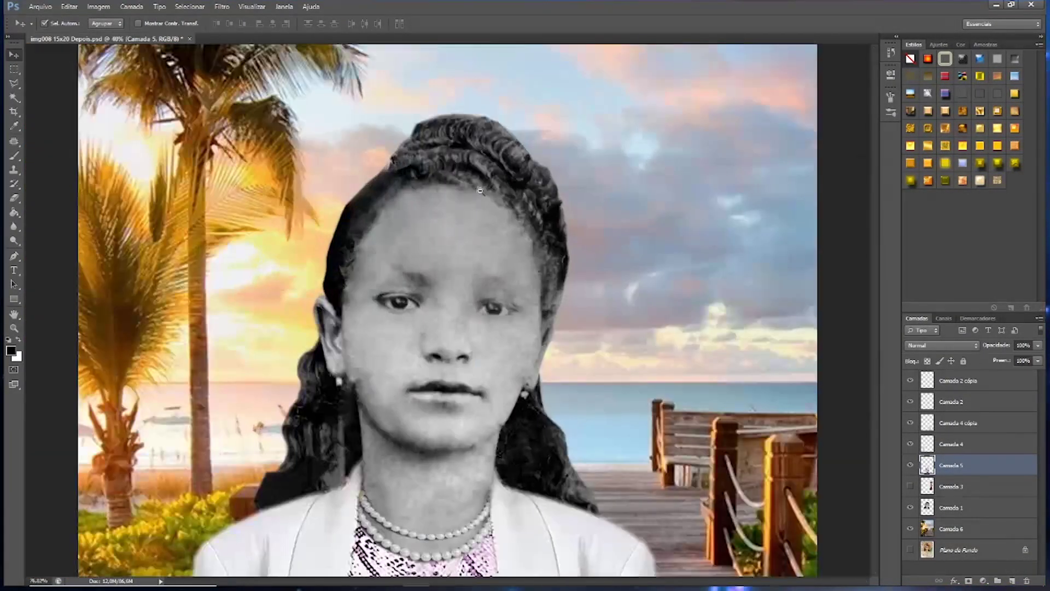
scroll(273, 180, up, 1)
- Nudge the beach background slightly, then select the girl's portrait layer
click(273, 181)
scroll(560, 226, down, 3)
drag(560, 226, 562, 225)
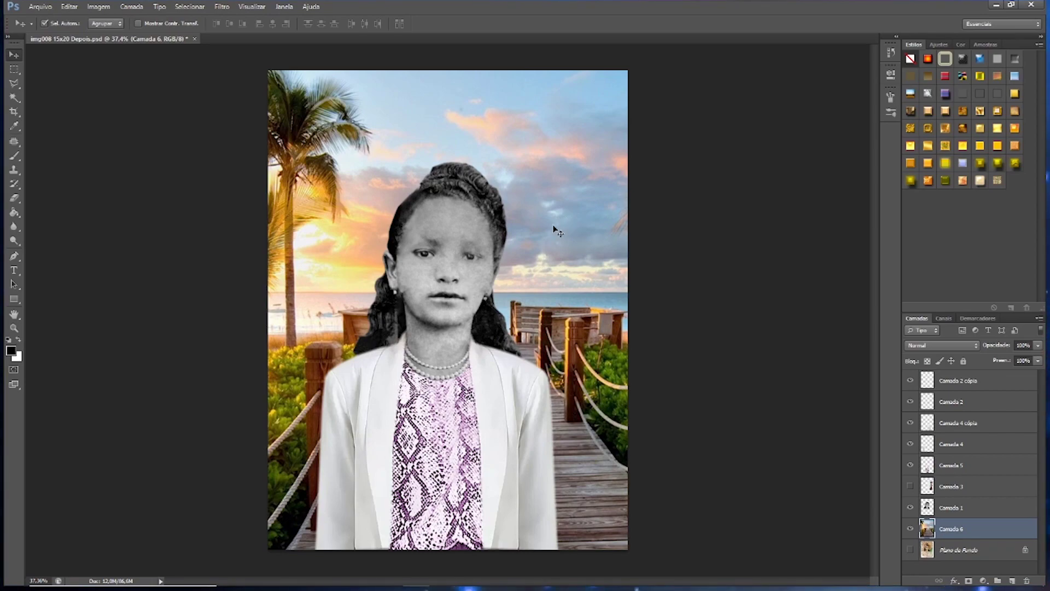
scroll(451, 225, up, 3)
click(505, 211)
- Erase the leftover fringe along the left, right and top hair edges
key(e)
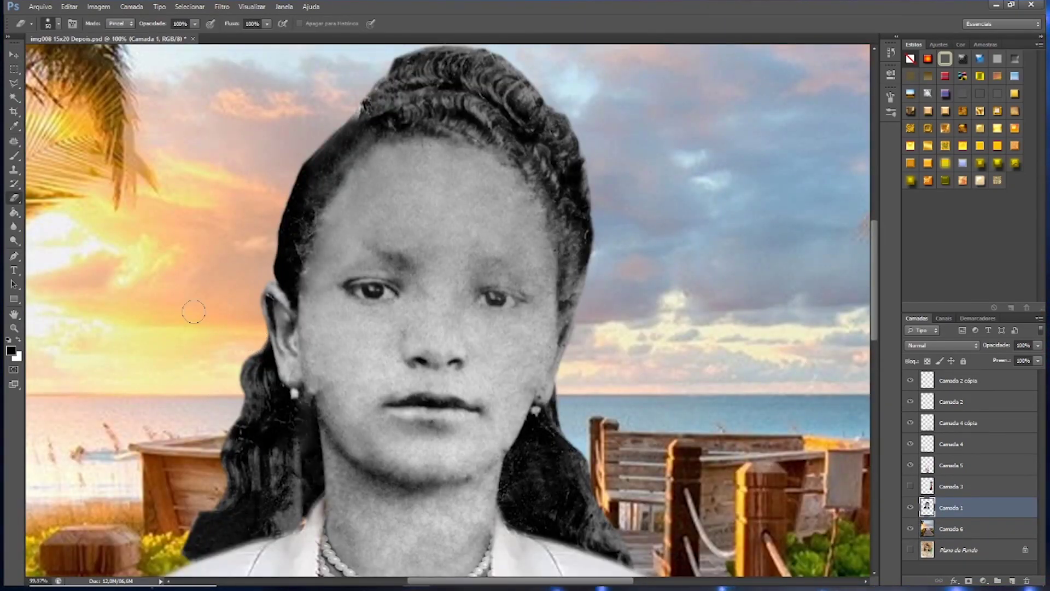
drag(220, 365, 196, 542)
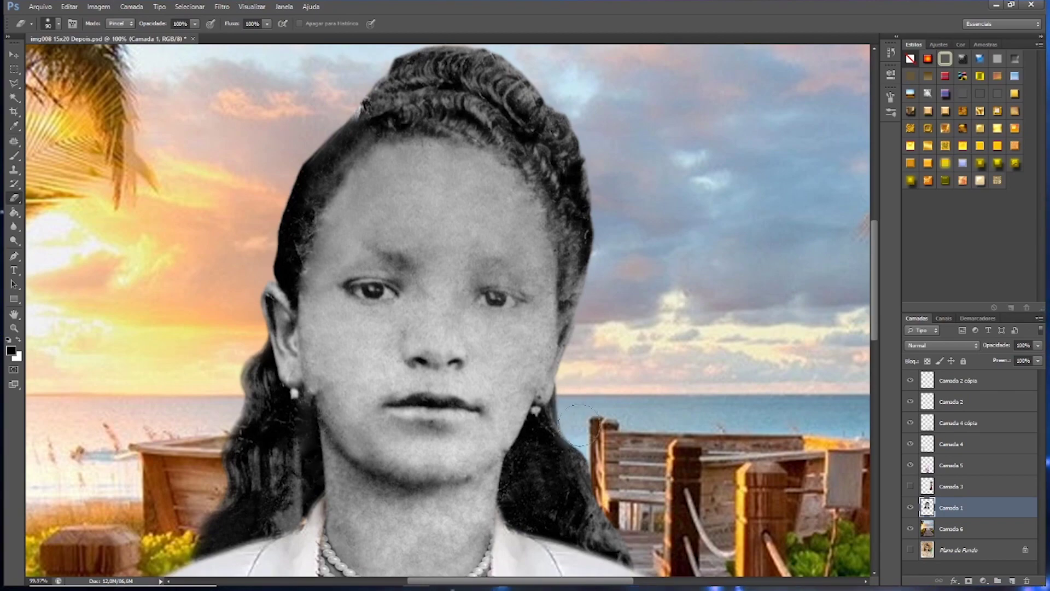
drag(609, 486, 596, 313)
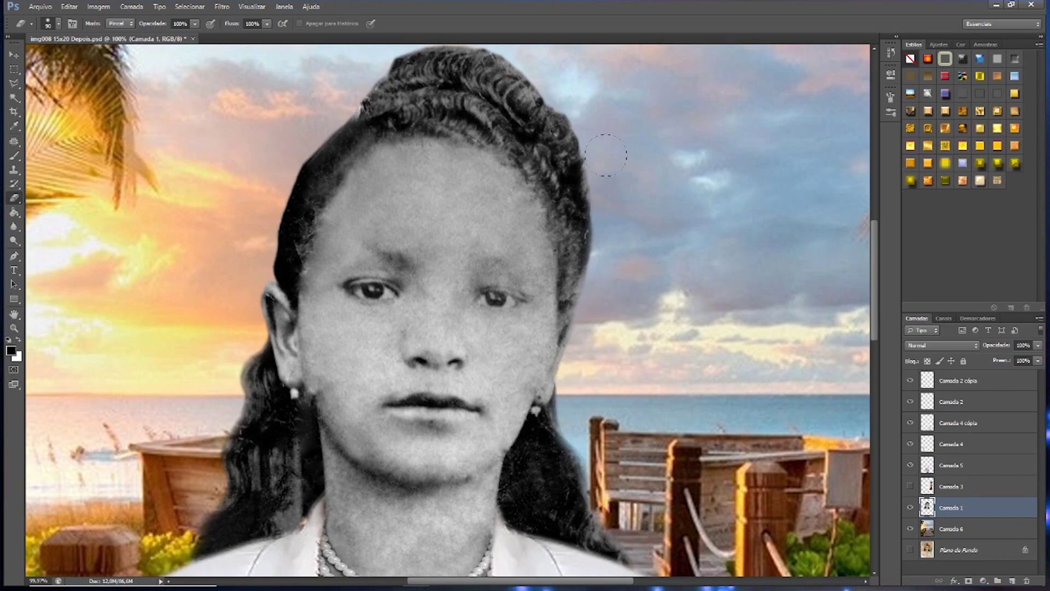
mouse_move(536, 65)
mouse_down()
mouse_move(416, 52)
mouse_move(344, 109)
mouse_up()
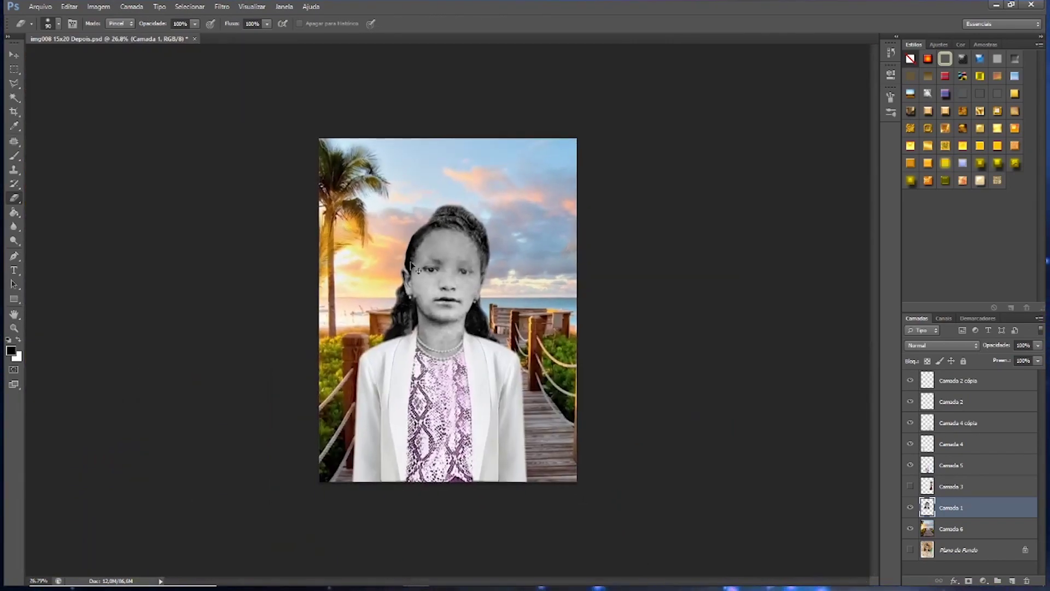
- Switch to the Clone Stamp tool and zoom the view out
scroll(445, 345, up, 3)
key(s)
scroll(464, 385, up, 1)
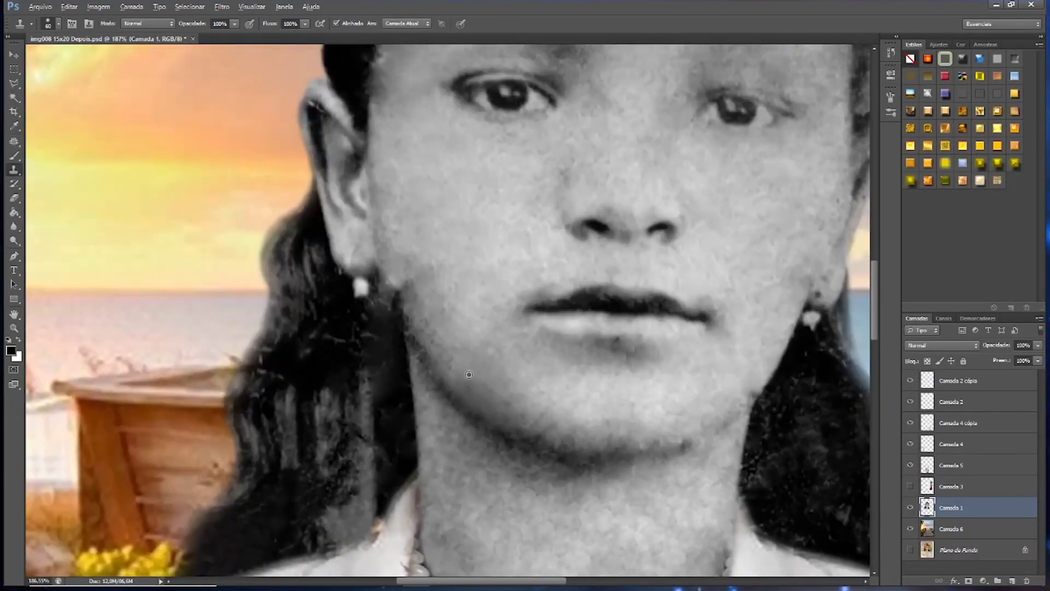
scroll(465, 362, down, 2)
scroll(464, 362, down, 1)
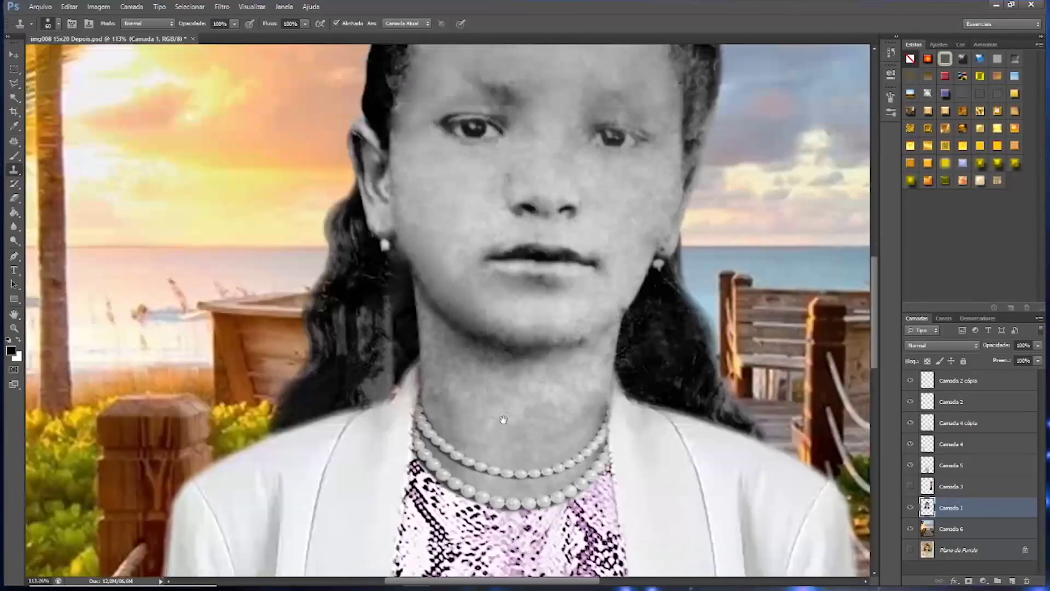
scroll(465, 362, down, 1)
scroll(464, 363, down, 1)
scroll(475, 201, down, 2)
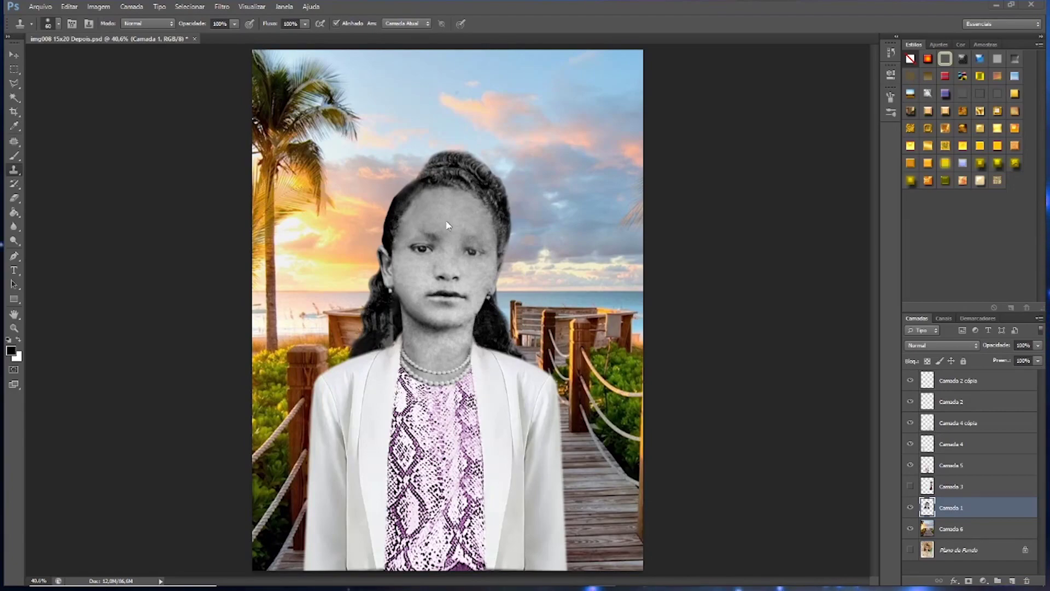
- Duplicate the portrait layer and apply a Gaussian Blur with radius 1
key(ctrl+j)
click(222, 6)
mouse_move(240, 174)
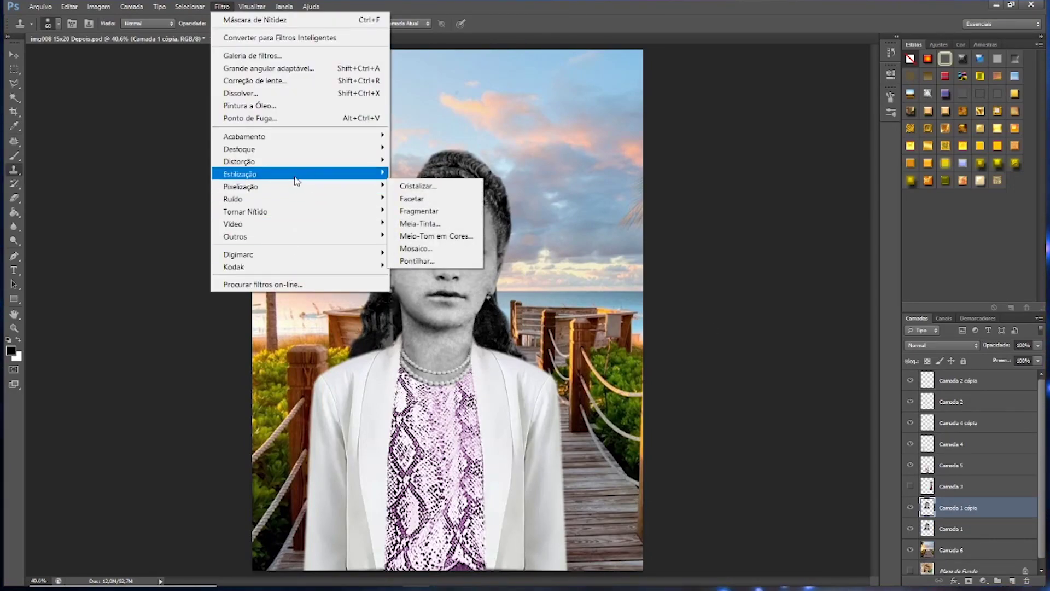
click(433, 266)
text(1)
key(Return)
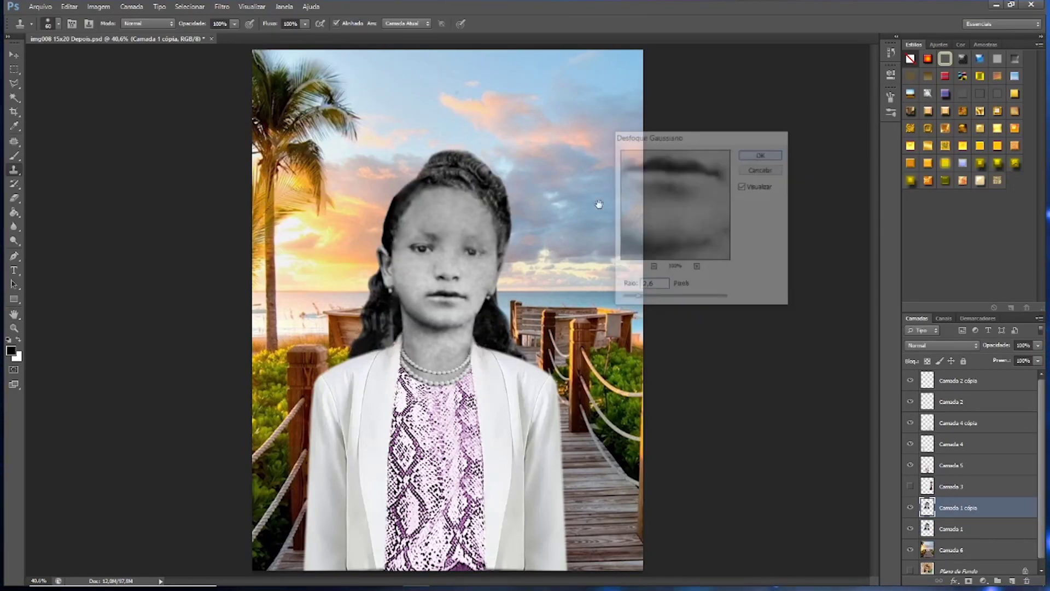
- Erase the blur over the eyes and fit the whole image in the window
scroll(459, 228, up, 5)
key(s)
drag(279, 298, 279, 301)
key(e)
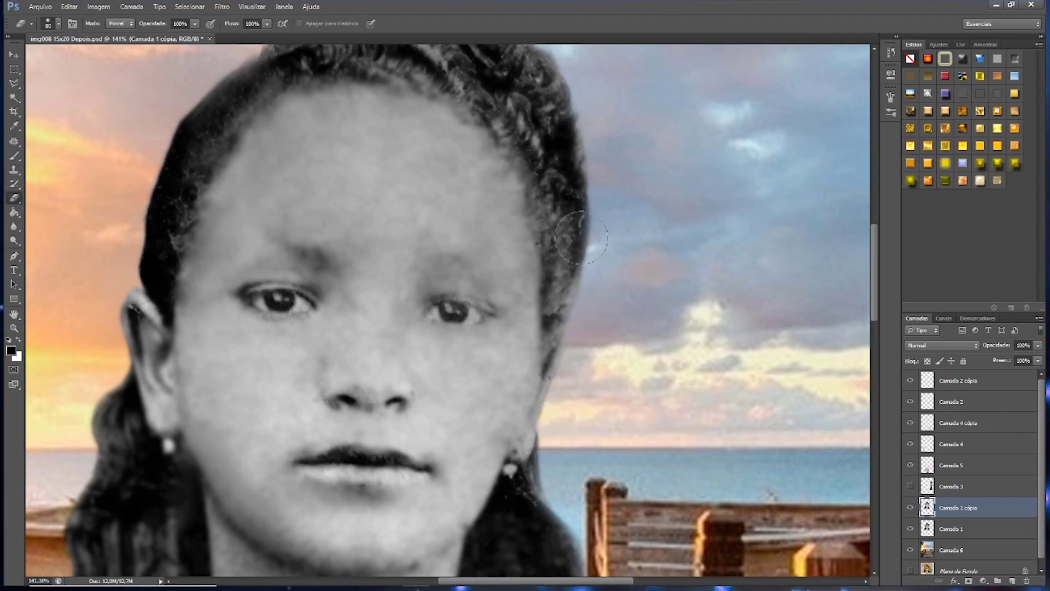
scroll(560, 217, down, 3)
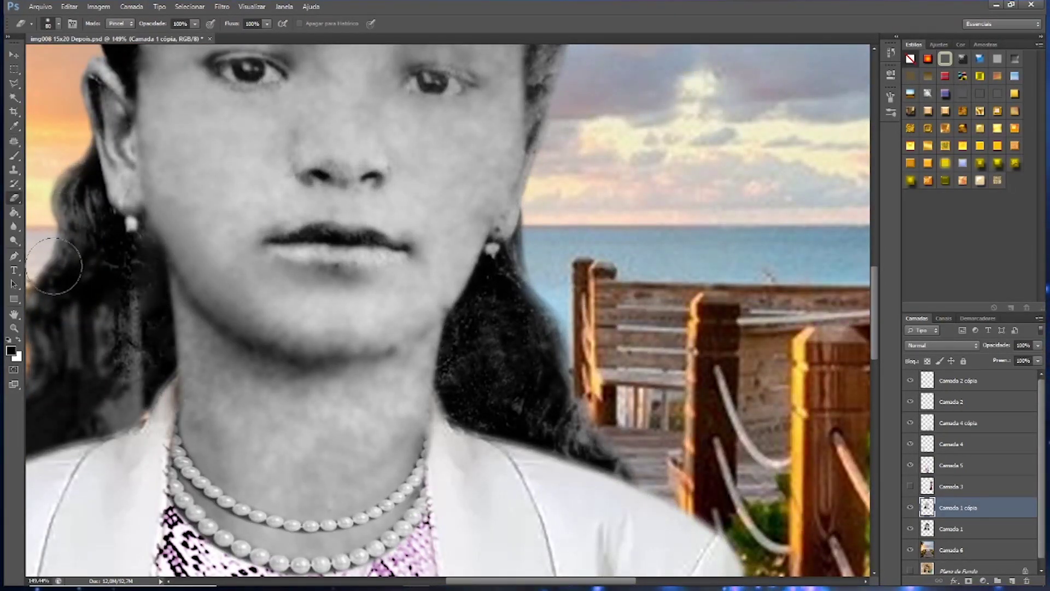
scroll(52, 432, left, 3)
scroll(52, 432, down, 1)
double_click(14, 314)
click(222, 7)
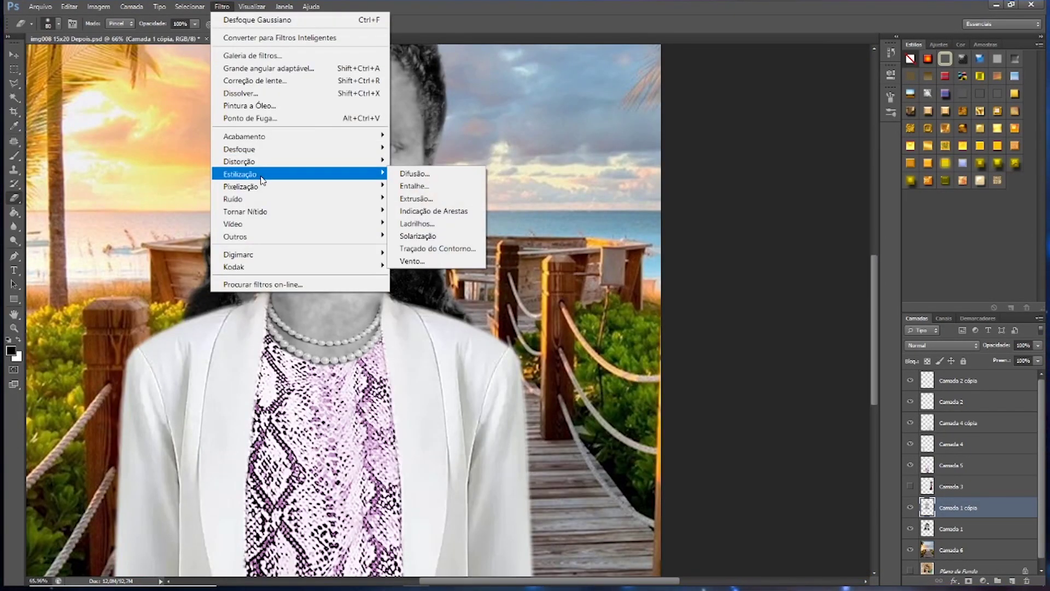
- Apply Add Noise to the blurred portrait copy and fit the image in the window
click(427, 198)
drag(395, 130, 621, 151)
scroll(362, 116, up, 5)
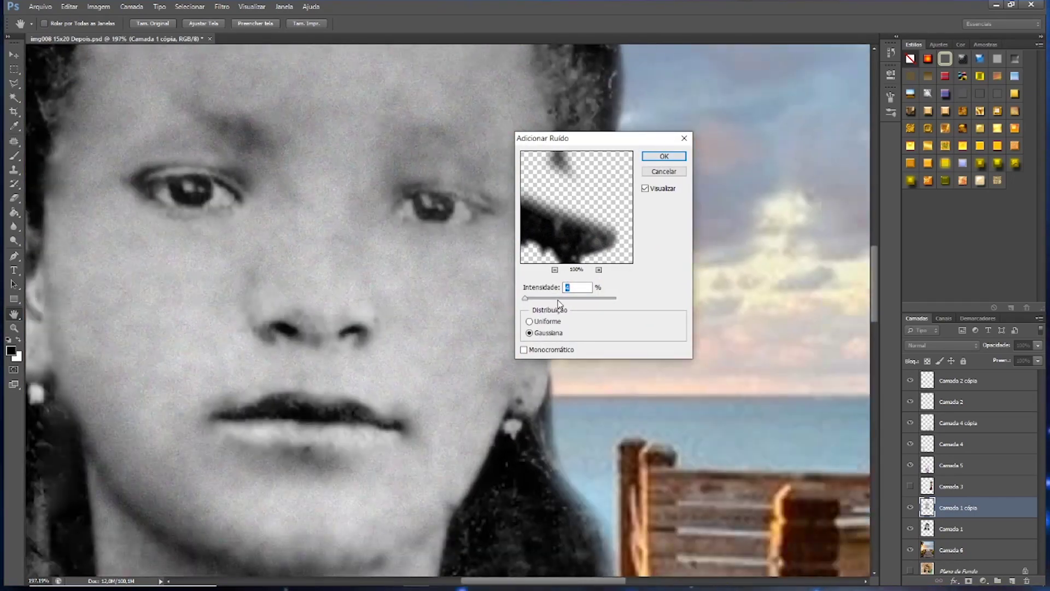
click(664, 156)
key(ctrl+0)
scroll(416, 219, up, 5)
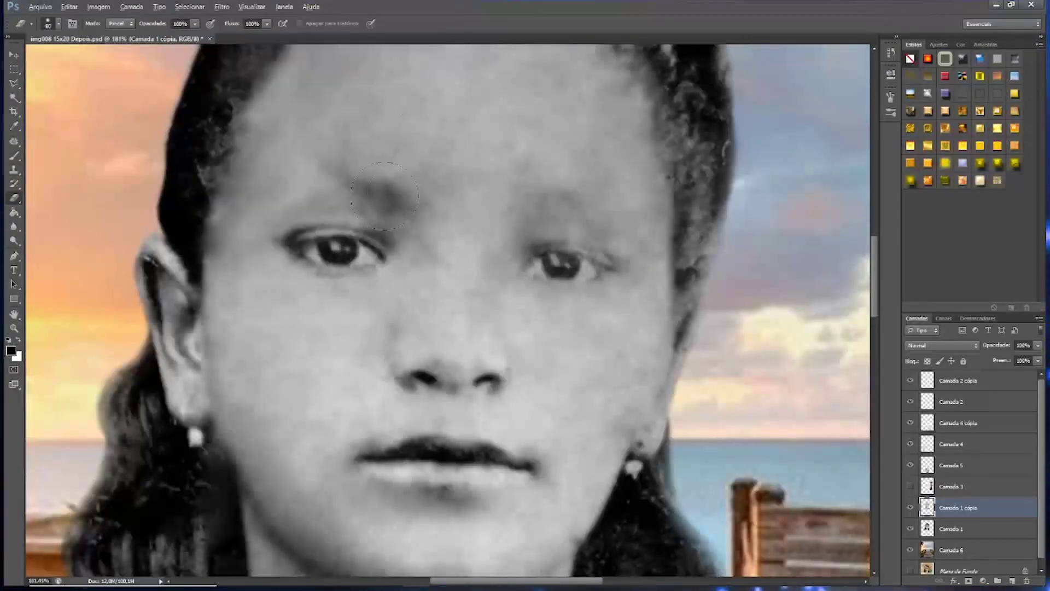
- Lasso the area above the eyebrow and clone texture to darken the left eyebrow
key(l)
click(417, 211)
click(405, 179)
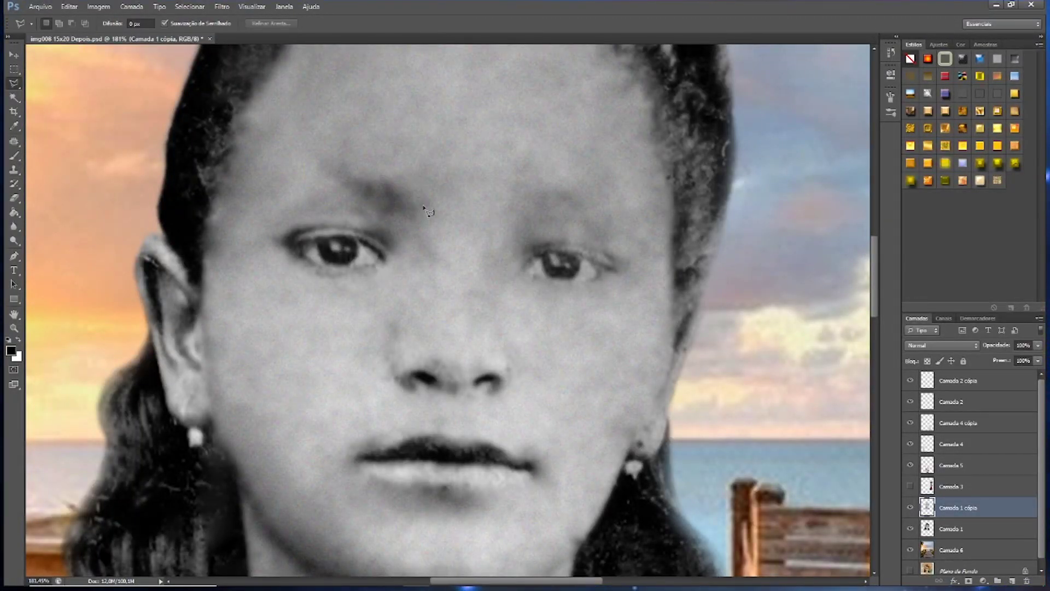
key(s)
drag(345, 186, 292, 186)
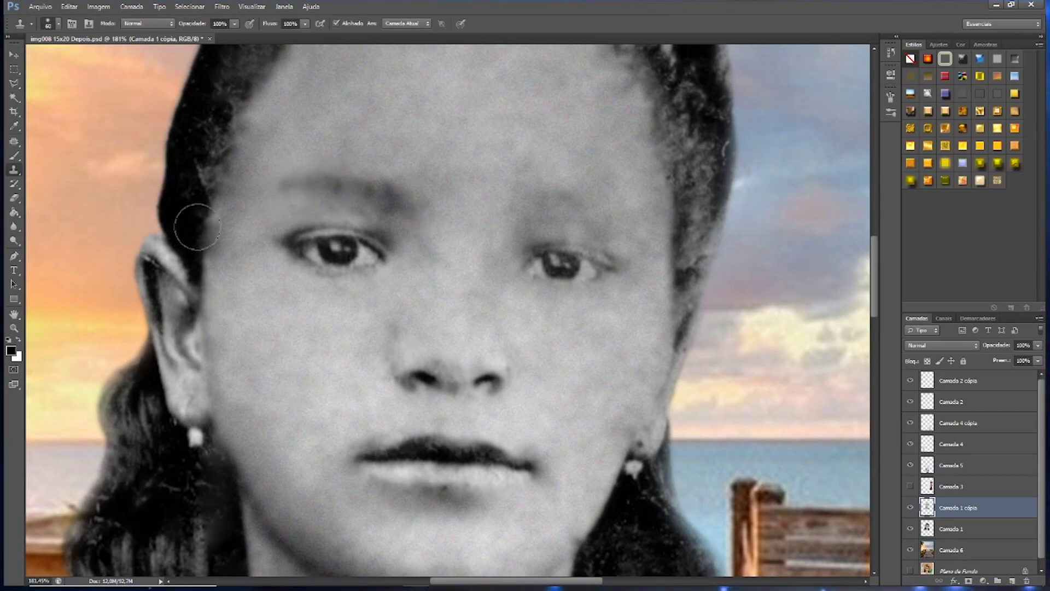
scroll(354, 184, down, 3)
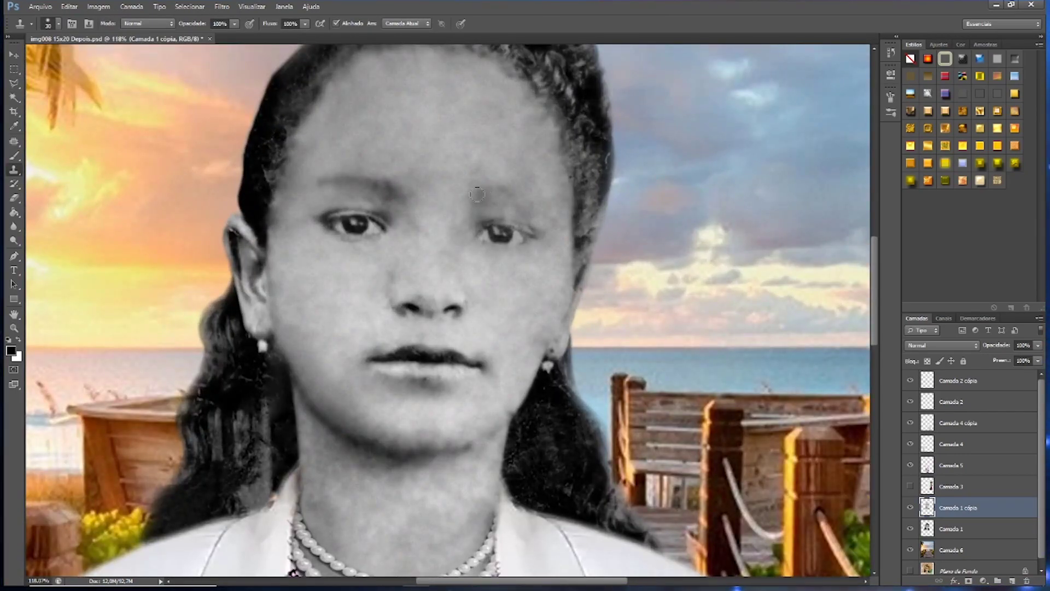
scroll(509, 198, up, 2)
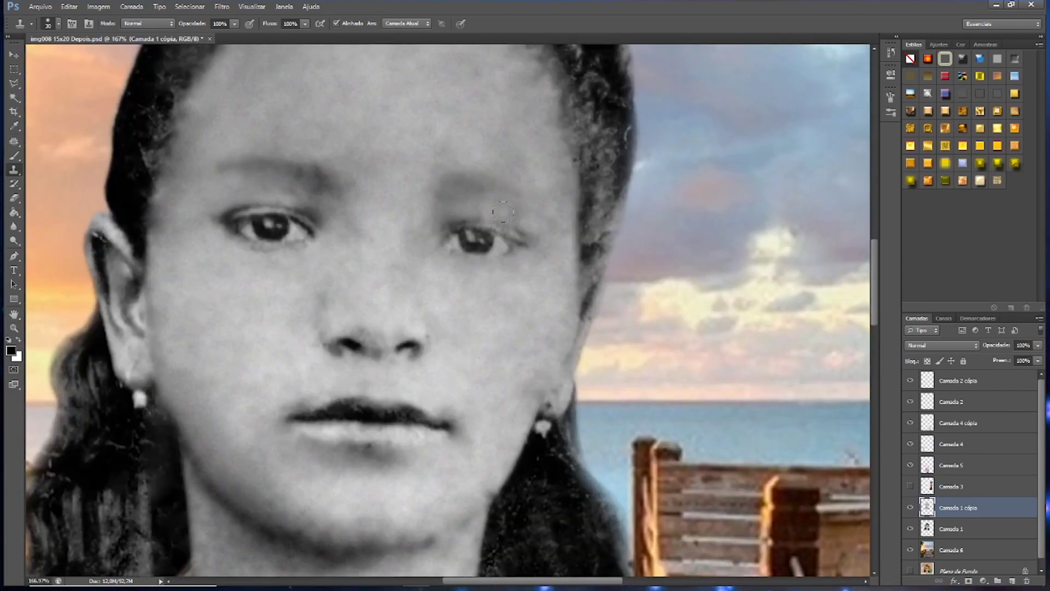
- Enlarge the Clone Stamp brush toward size 60 and inspect the face for blemishes
key(bracketright)
key(bracketright)
key(bracketright)
scroll(534, 235, down, 2)
scroll(539, 296, up, 3)
scroll(545, 366, down, 3)
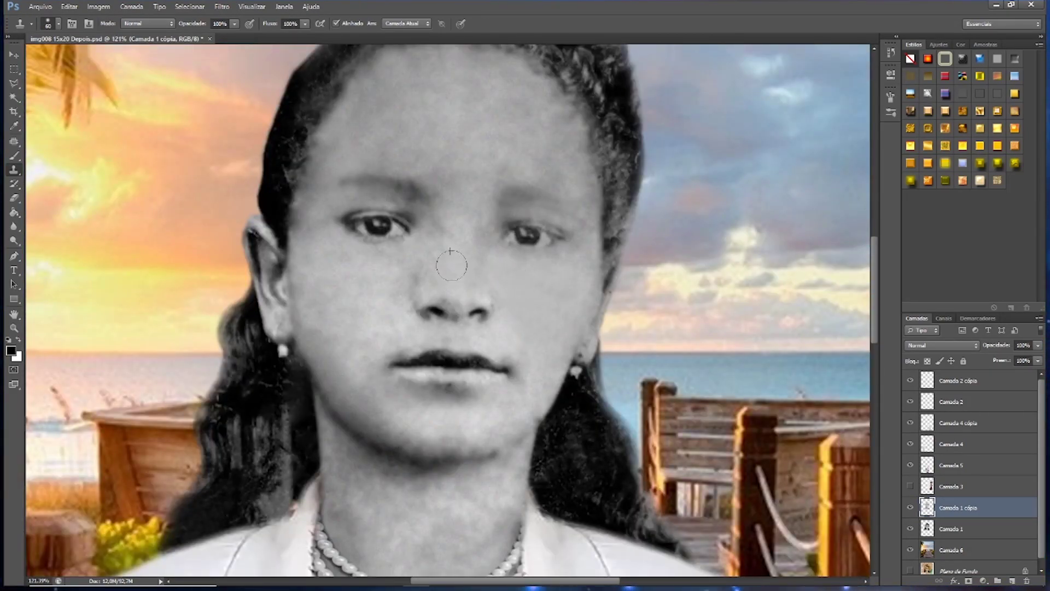
scroll(358, 324, down, 3)
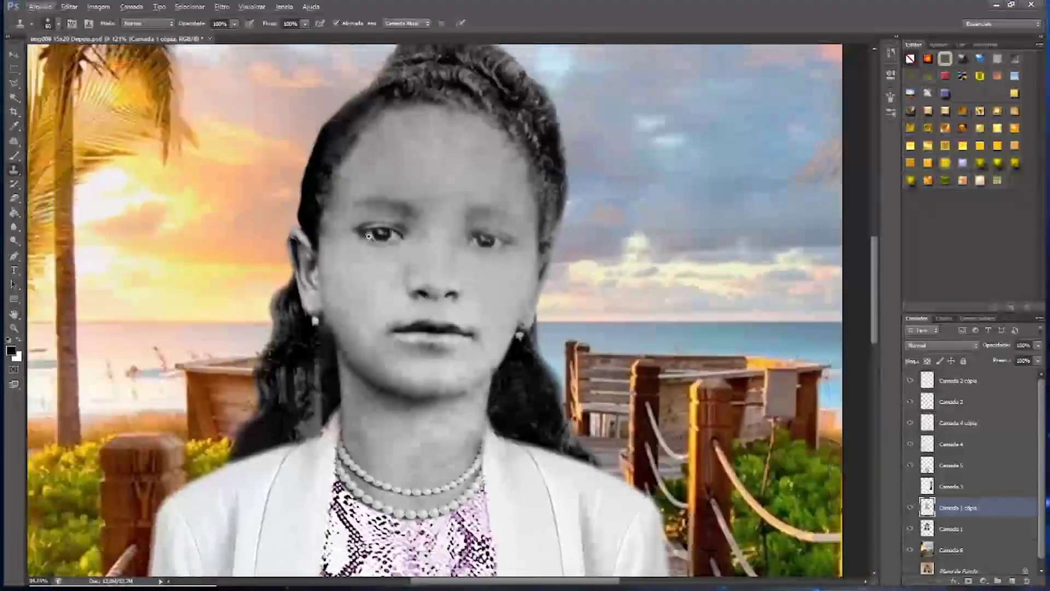
scroll(359, 325, down, 2)
- Brighten the highlights with Levels (white input 247) and merge the two portrait layers
key(ctrl+l)
drag(937, 239, 914, 240)
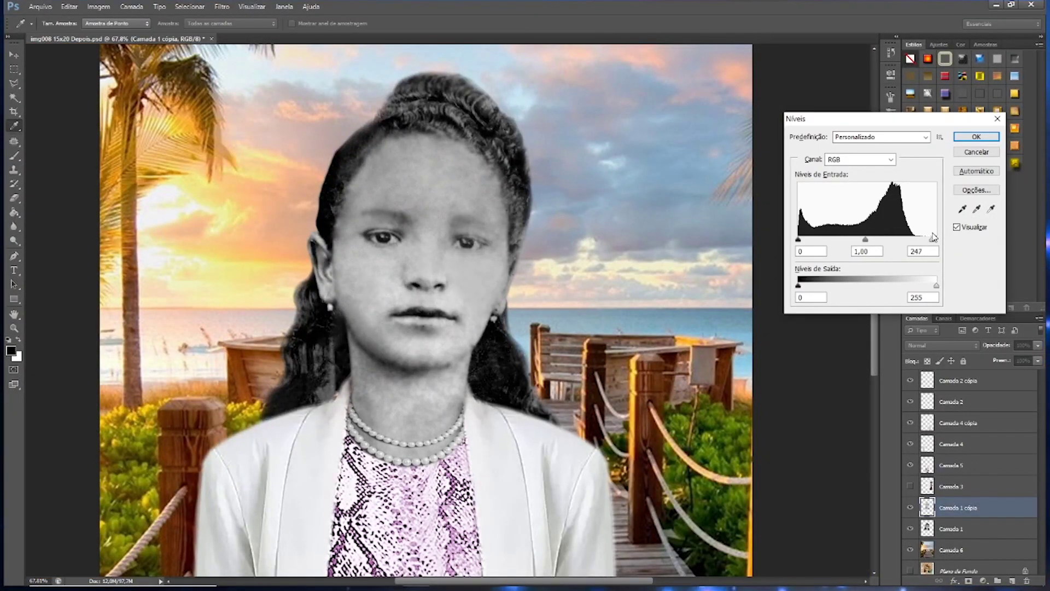
key(Return)
key(ctrl+b)
key(Escape)
key(s)
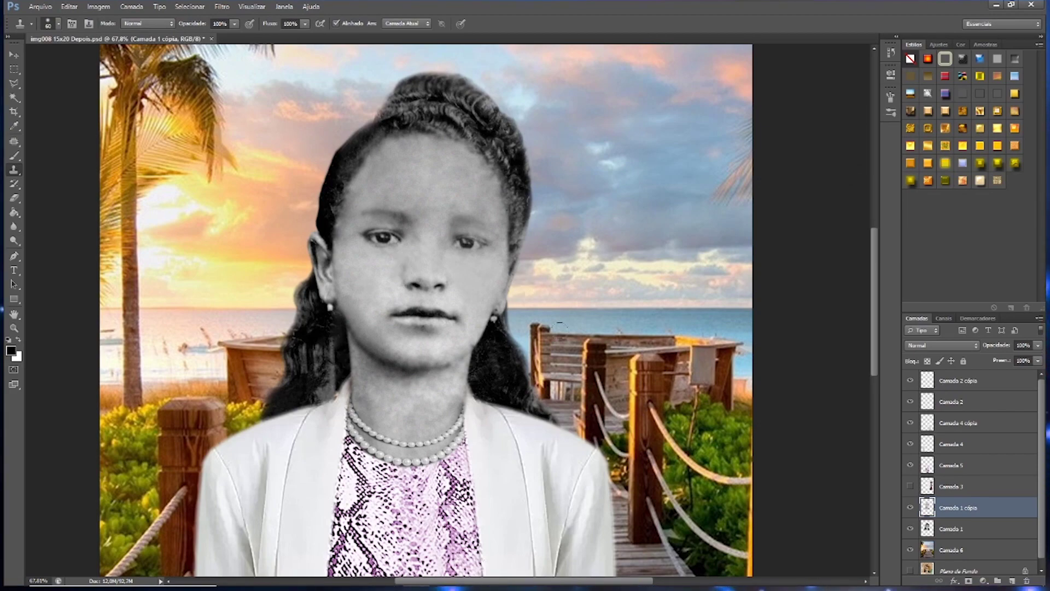
key(ctrl+e)
- Duplicate the merged portrait and colorize it with Hue/Saturation, shifting the hue toward red
key(ctrl+u)
key(Escape)
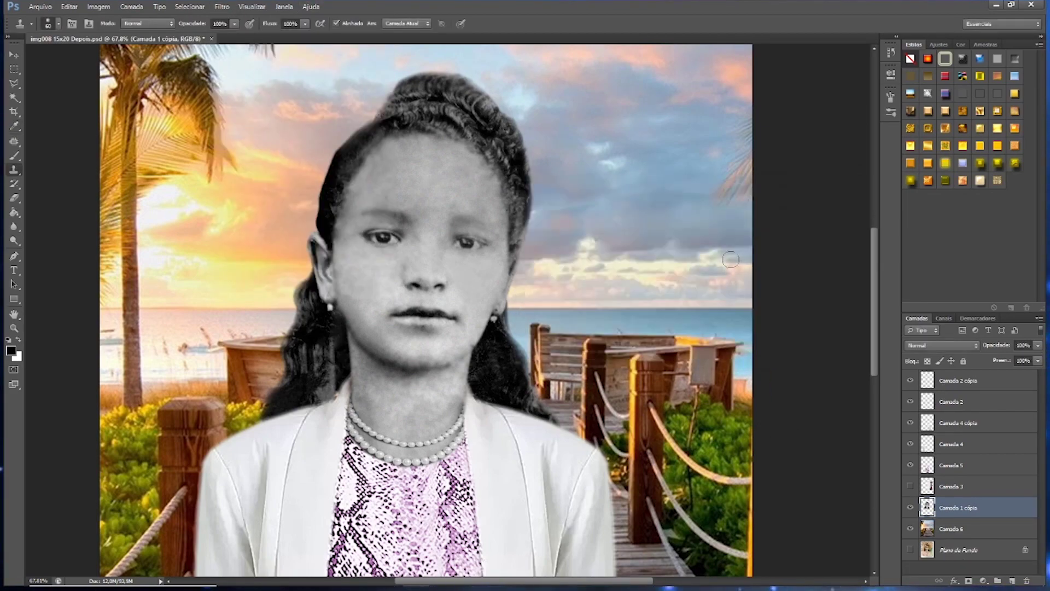
key(ctrl+j)
key(ctrl+u)
click(740, 319)
drag(574, 256, 580, 257)
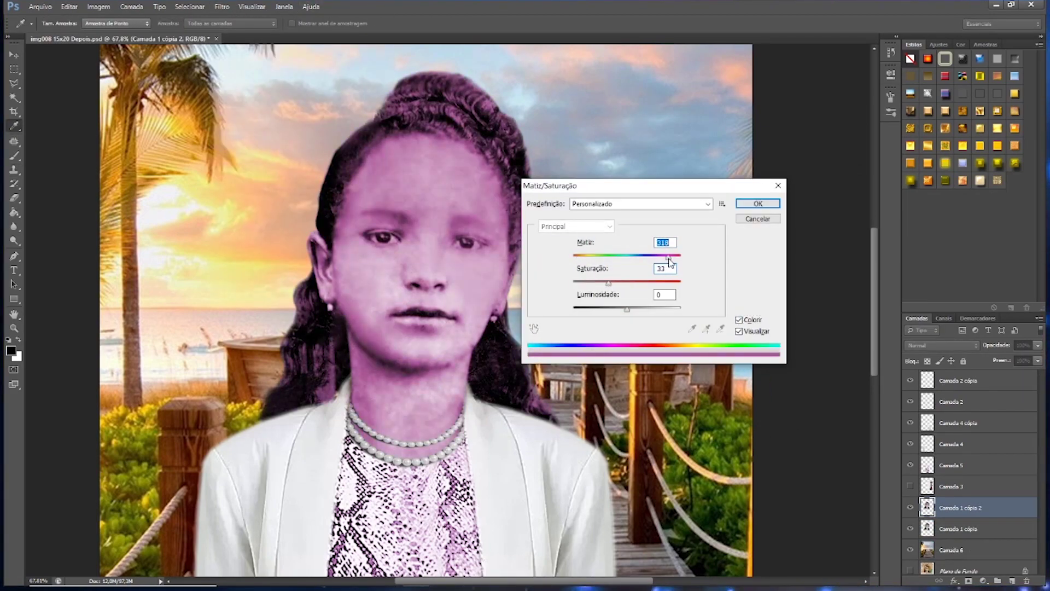
- Settle on a soft pinkish tint at saturation 16, then start erasing it from the left eye
key(ctrl+z)
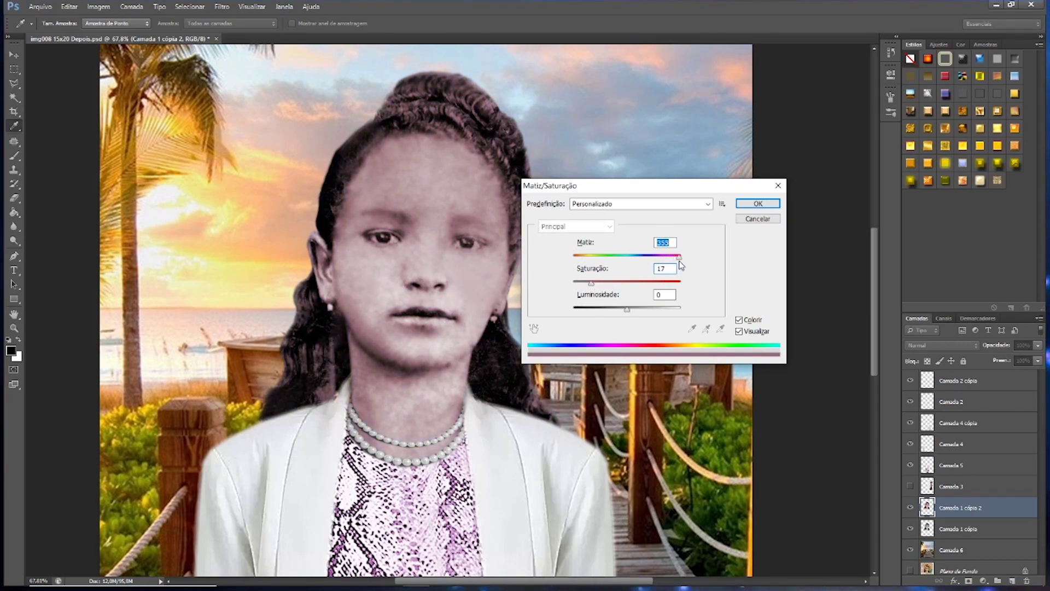
drag(631, 311, 630, 311)
alt+click(751, 218)
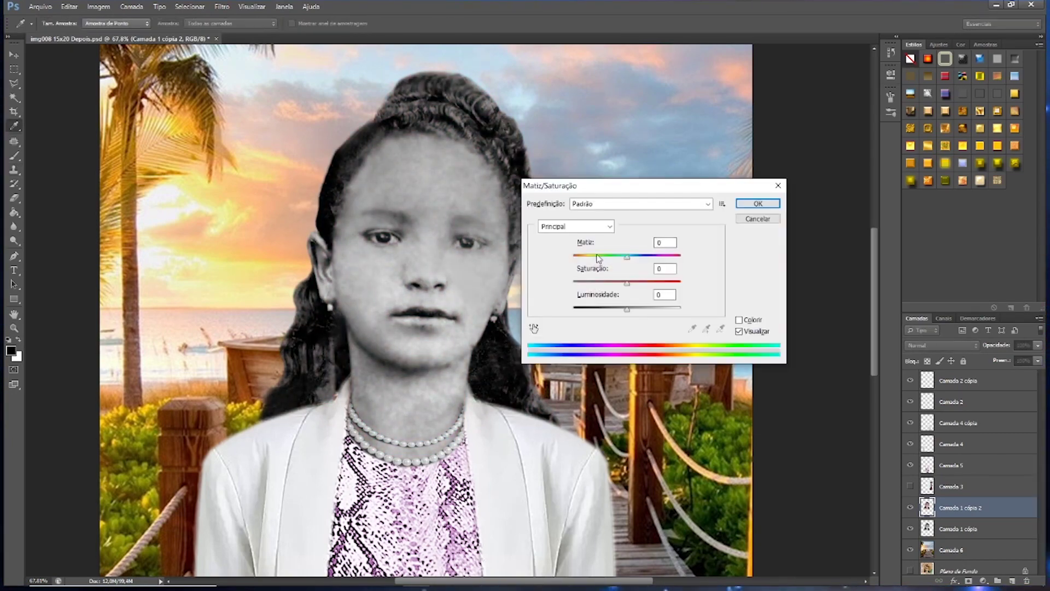
drag(574, 282, 592, 284)
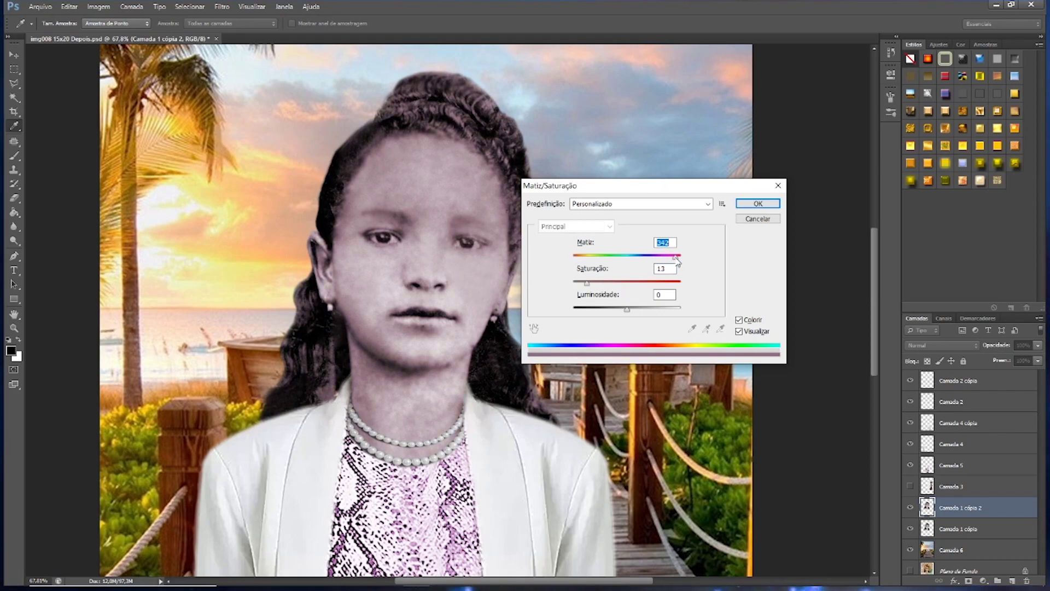
click(757, 204)
scroll(462, 241, up, 5)
click(458, 240)
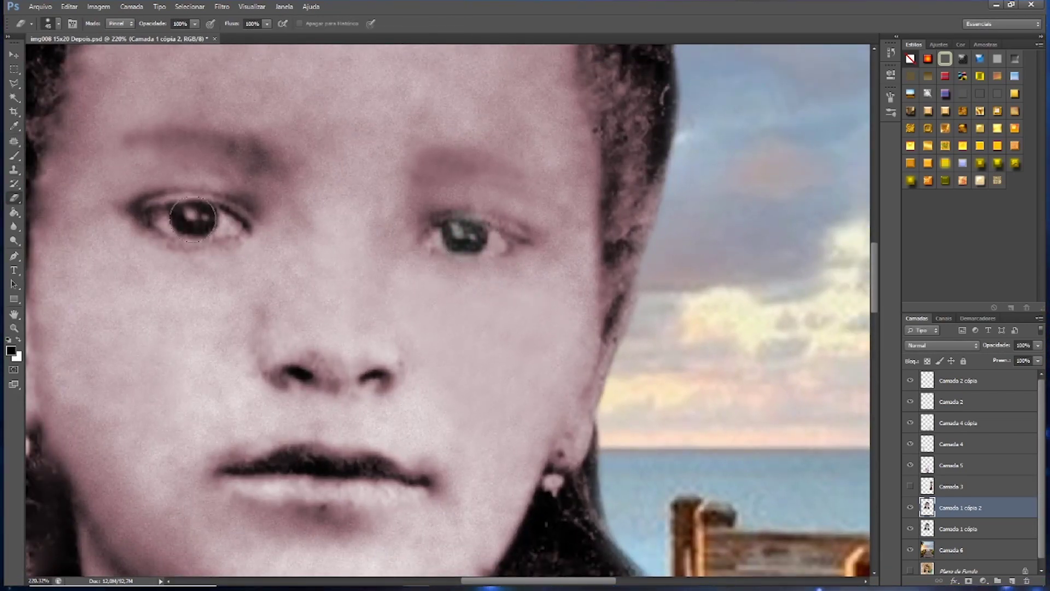
- Erase the pink tint from the top of the hair and the left locks
scroll(193, 219, down, 5)
scroll(469, 286, up, 2)
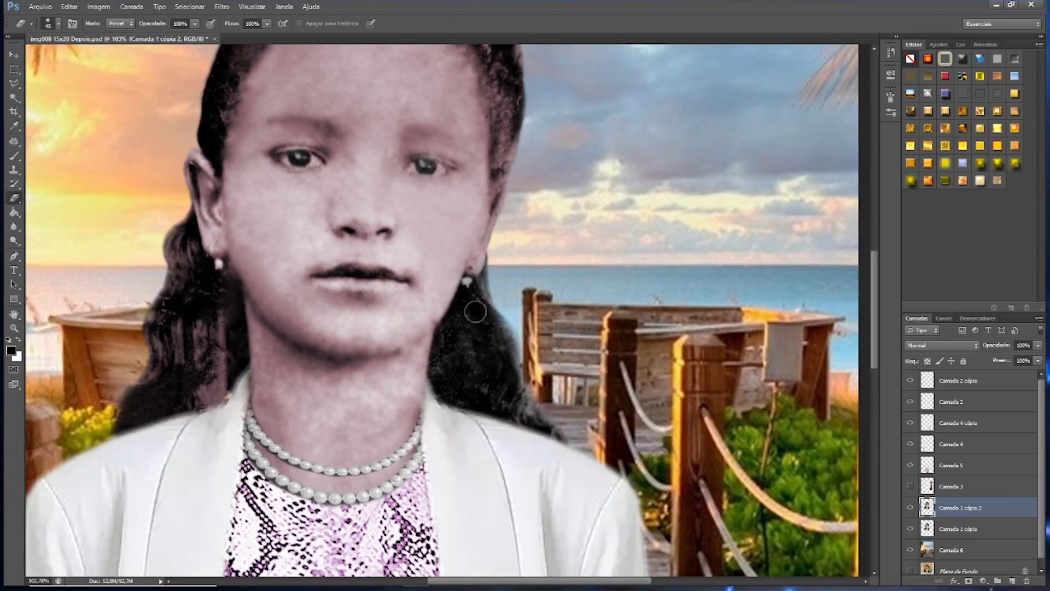
scroll(398, 125, up, 3)
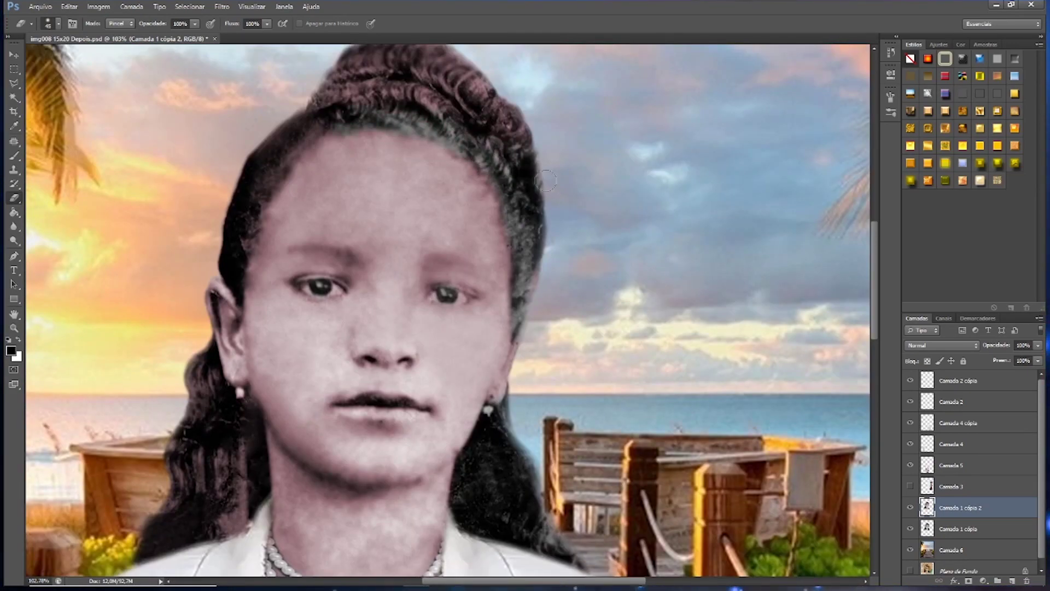
drag(546, 180, 362, 56)
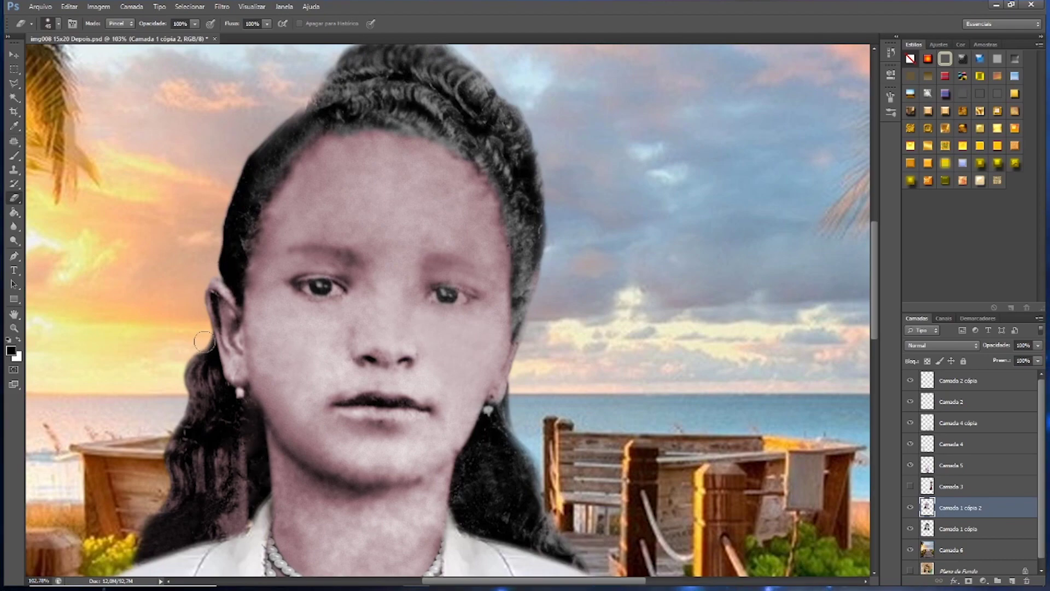
drag(185, 383, 164, 498)
scroll(274, 285, down, 3)
scroll(274, 284, down, 3)
- On the Camada 1 cópia layer, paint white over the right eye's white
click(960, 529)
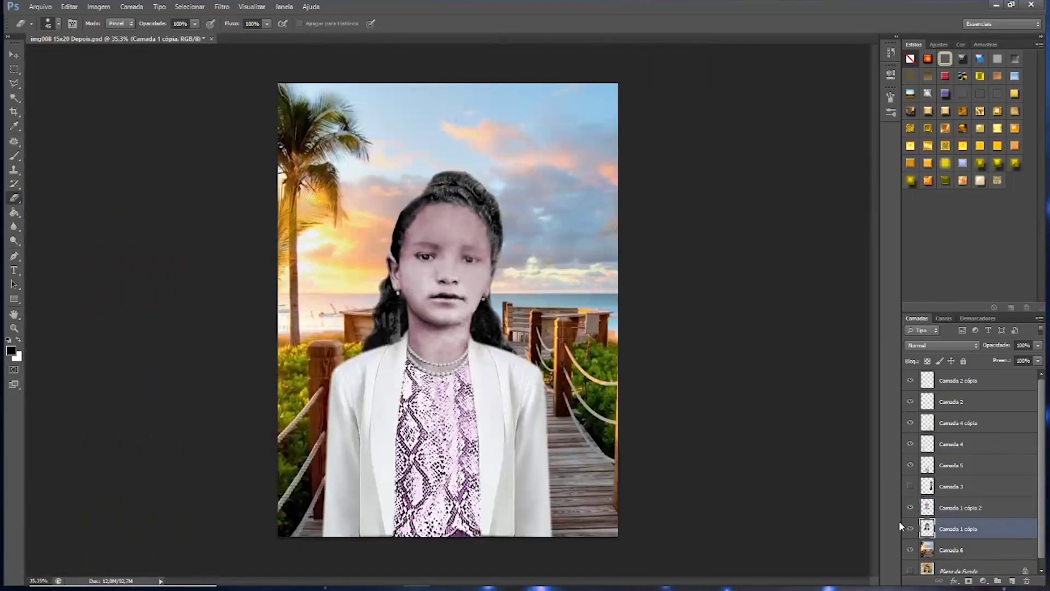
key(ctrl+u)
key(Return)
scroll(499, 318, up, 5)
scroll(498, 317, up, 3)
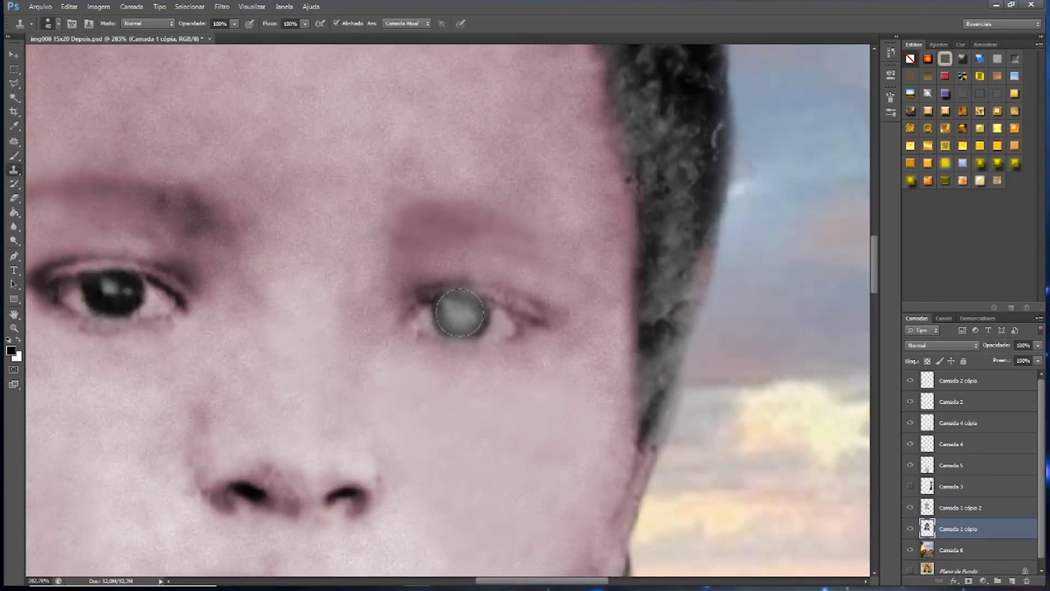
key(alt+bracketright)
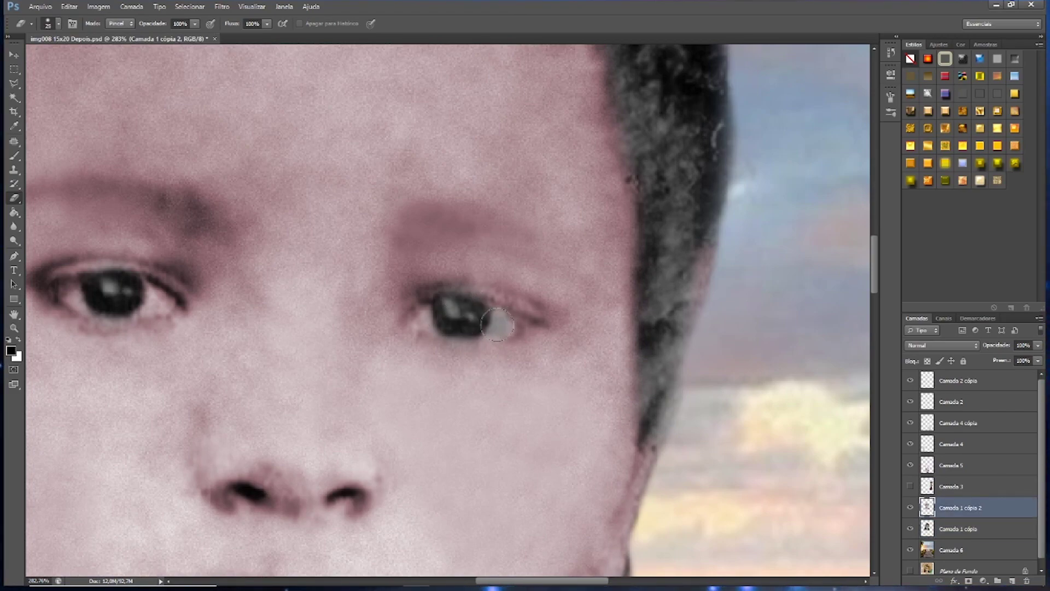
scroll(153, 300, down, 2)
key(alt+bracketleft)
key(b)
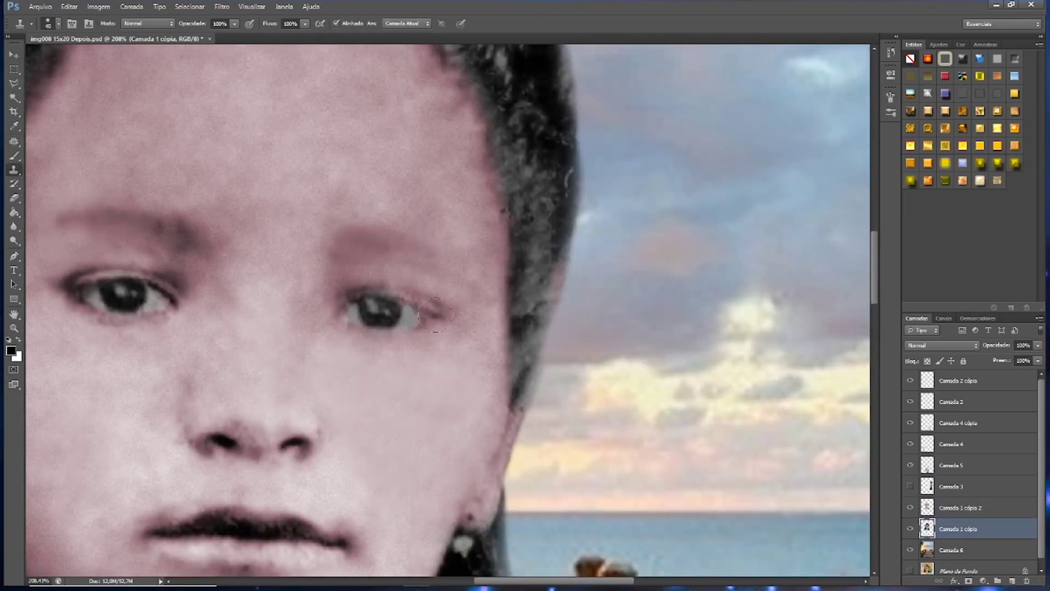
key(x)
click(409, 320)
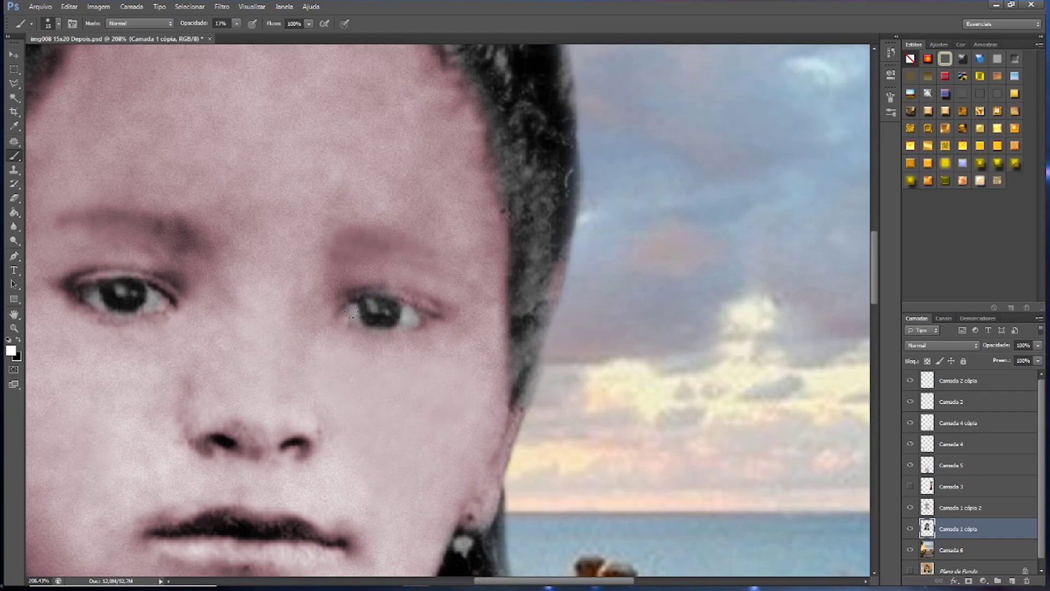
- Smooth the skin on Camada 1 cópia 2 with the Kodak Airbrush filter
scroll(94, 299, down, 3)
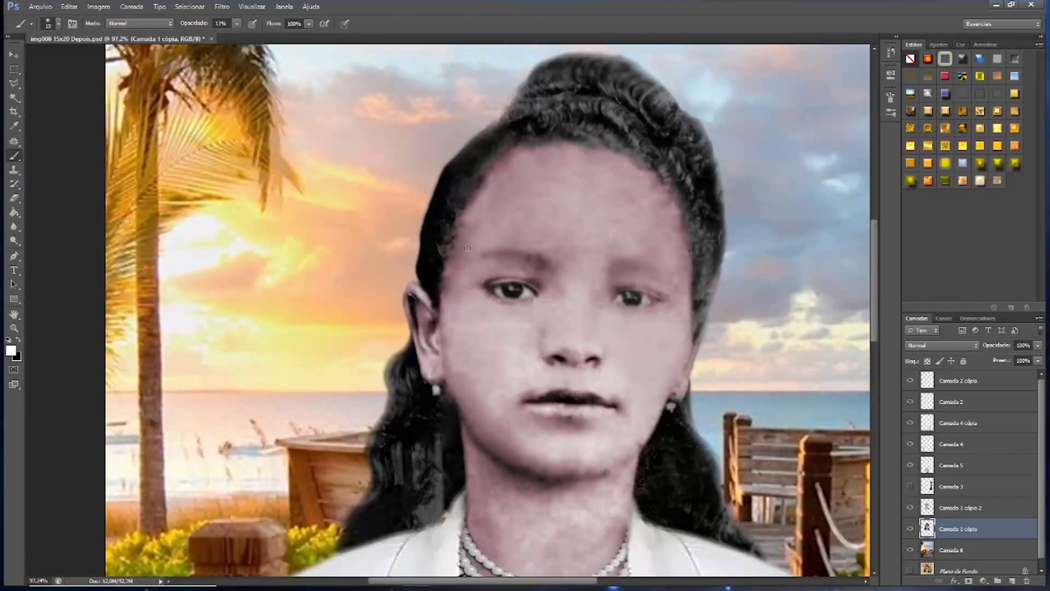
scroll(849, 334, up, 2)
scroll(849, 333, down, 3)
scroll(849, 334, up, 2)
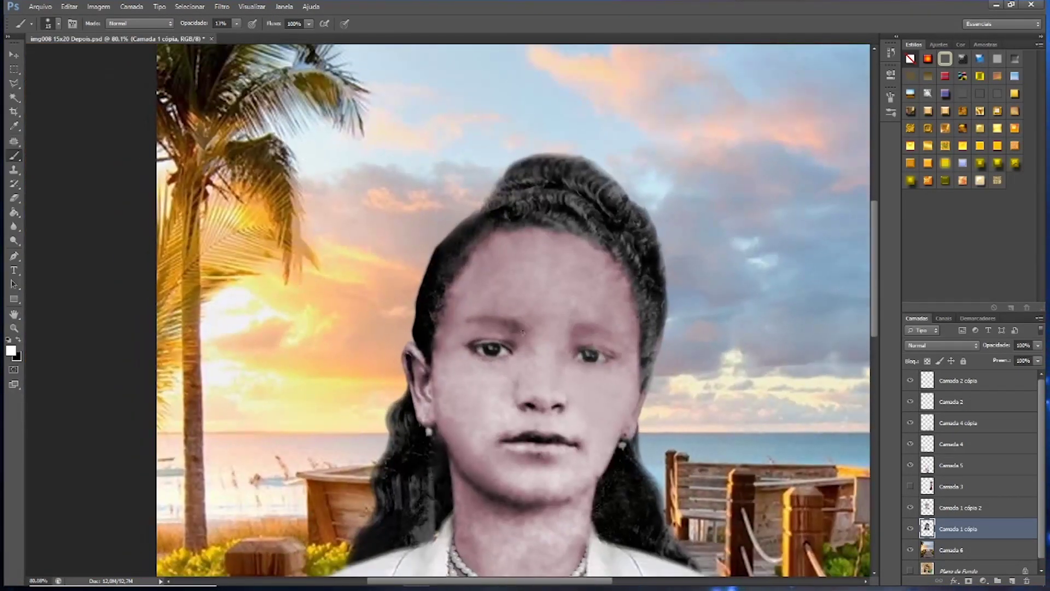
scroll(849, 334, up, 1)
click(957, 507)
key(ctrl+l)
key(Escape)
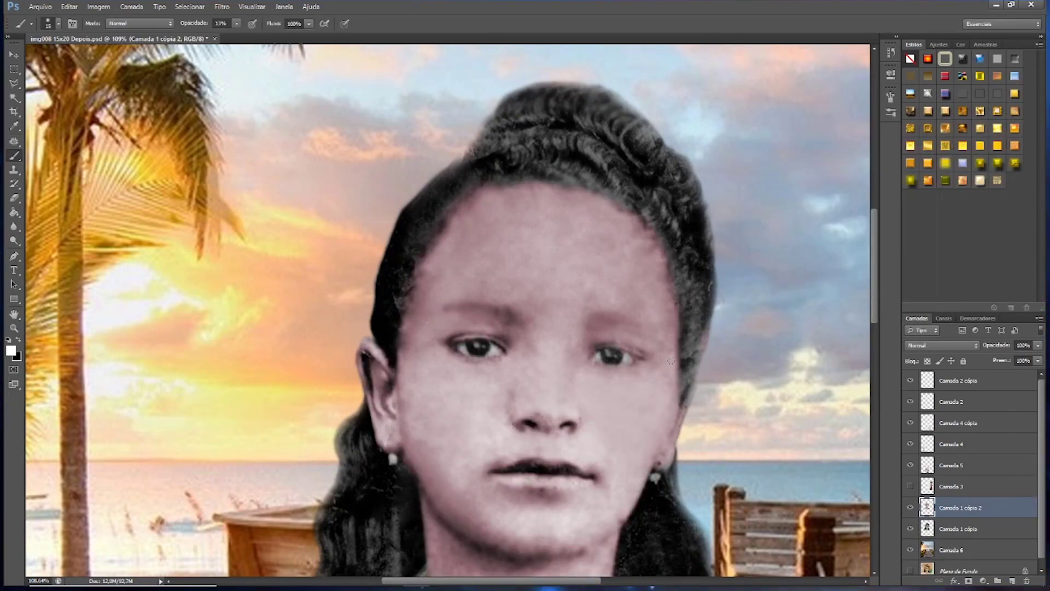
click(222, 7)
click(442, 266)
key(Return)
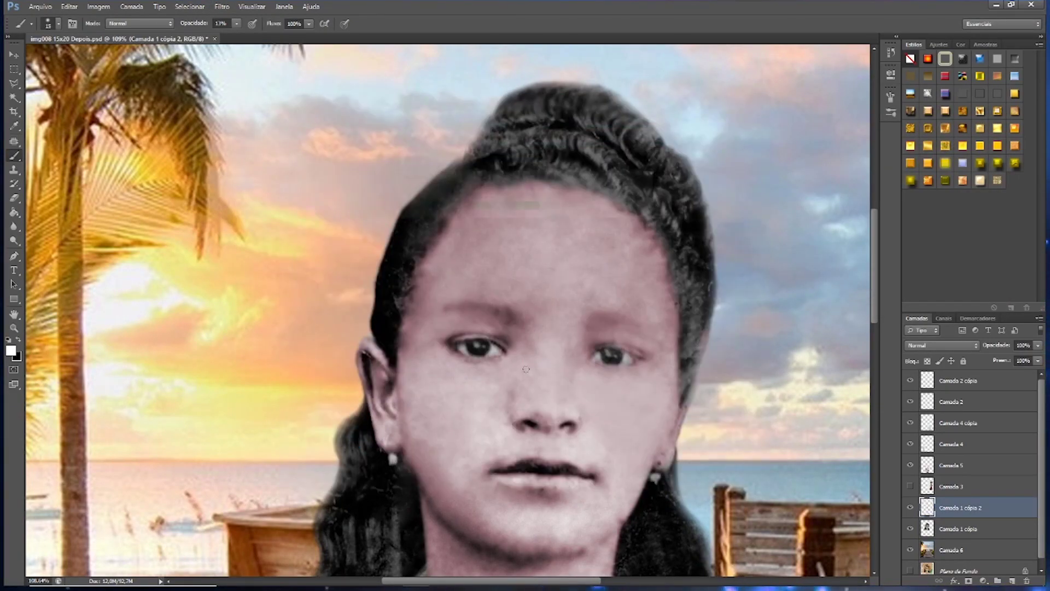
scroll(495, 368, down, 3)
- Inspect the face and bring up Color Balance to soften the rosy skin tone
key(s)
scroll(495, 369, up, 3)
scroll(471, 345, down, 3)
scroll(441, 194, up, 2)
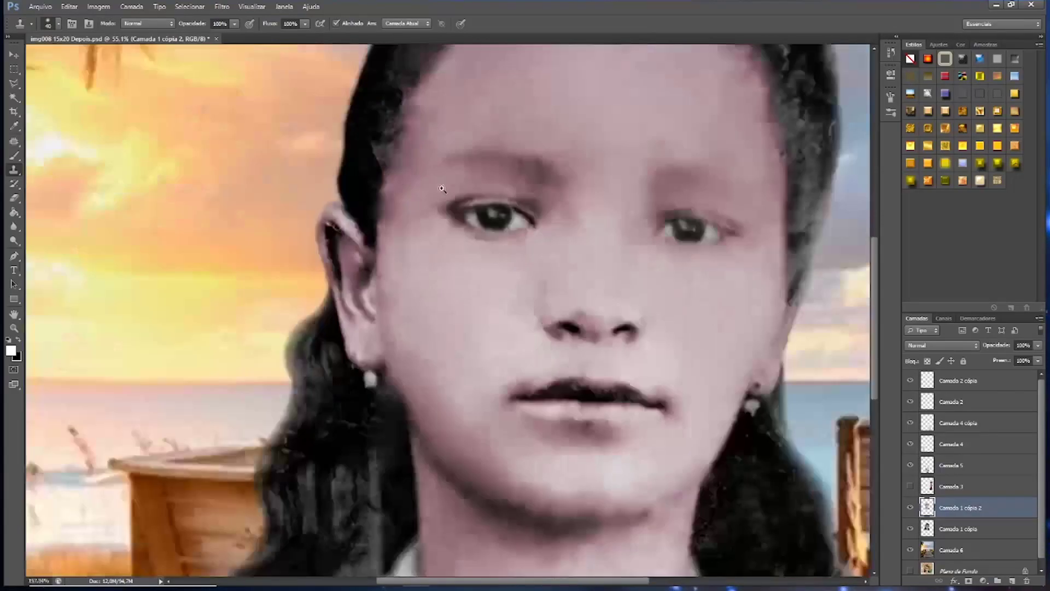
scroll(285, 257, up, 2)
scroll(285, 257, down, 4)
scroll(661, 359, up, 1)
key(i)
key(ctrl+b)
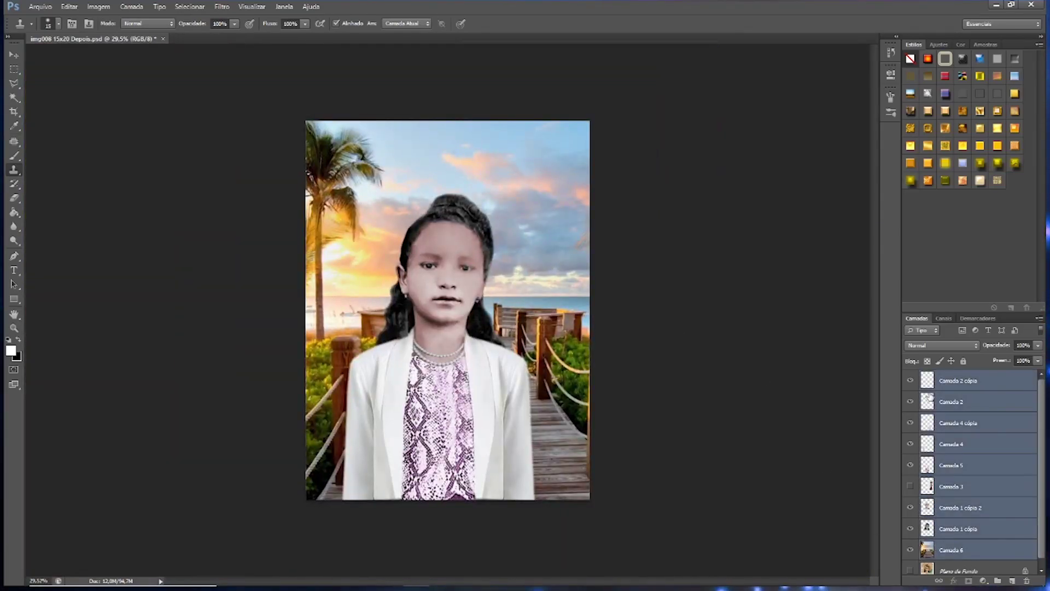
- Group the restoration layers, toggle them to compare with the original photo, then ungroup
key(ctrl+g)
click(912, 377)
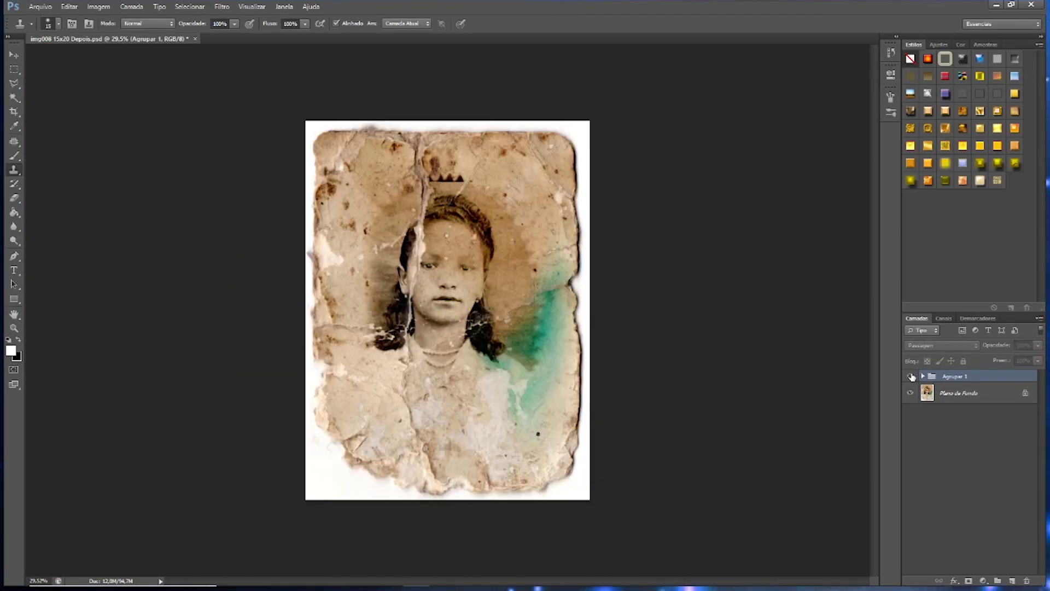
click(912, 377)
click(911, 376)
click(912, 377)
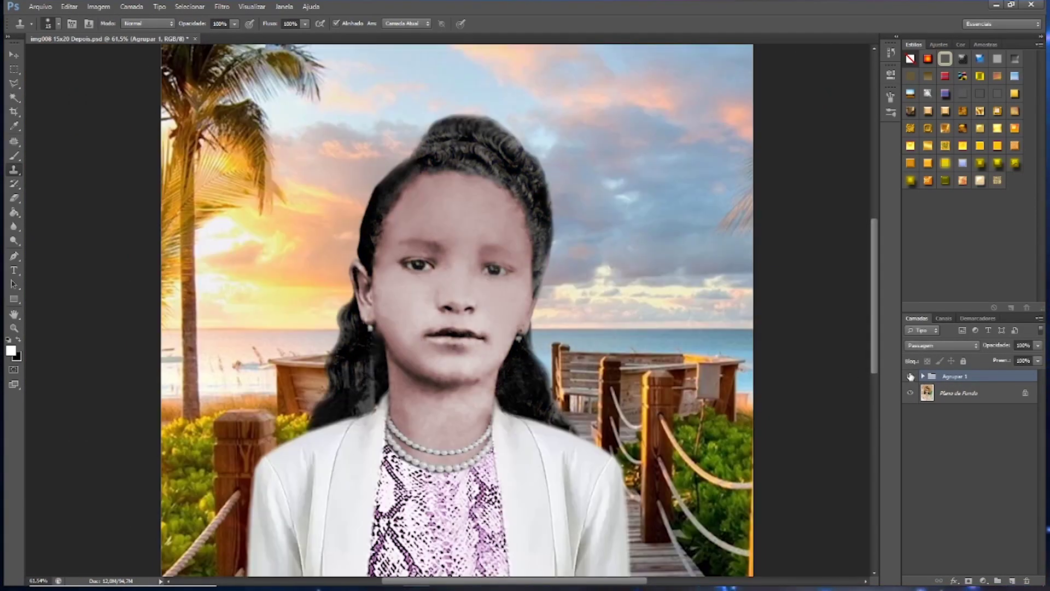
click(911, 376)
click(912, 377)
click(911, 376)
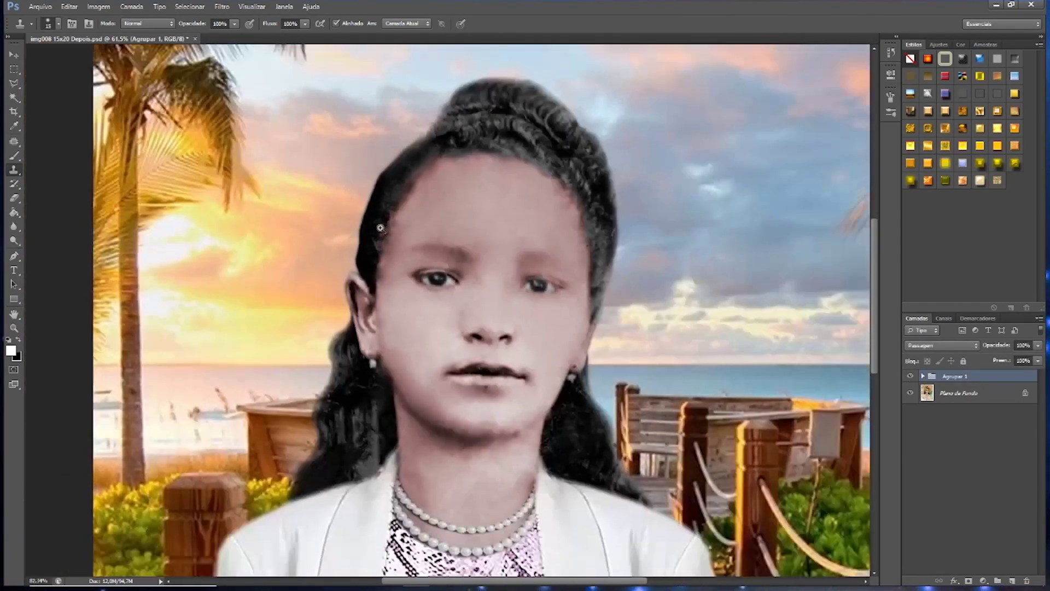
key(ctrl+shift+g)
- Select the Camada 1 cópia layer and apply Levels to darken its midtones
scroll(323, 388, up, 5)
ctrl+click(323, 389)
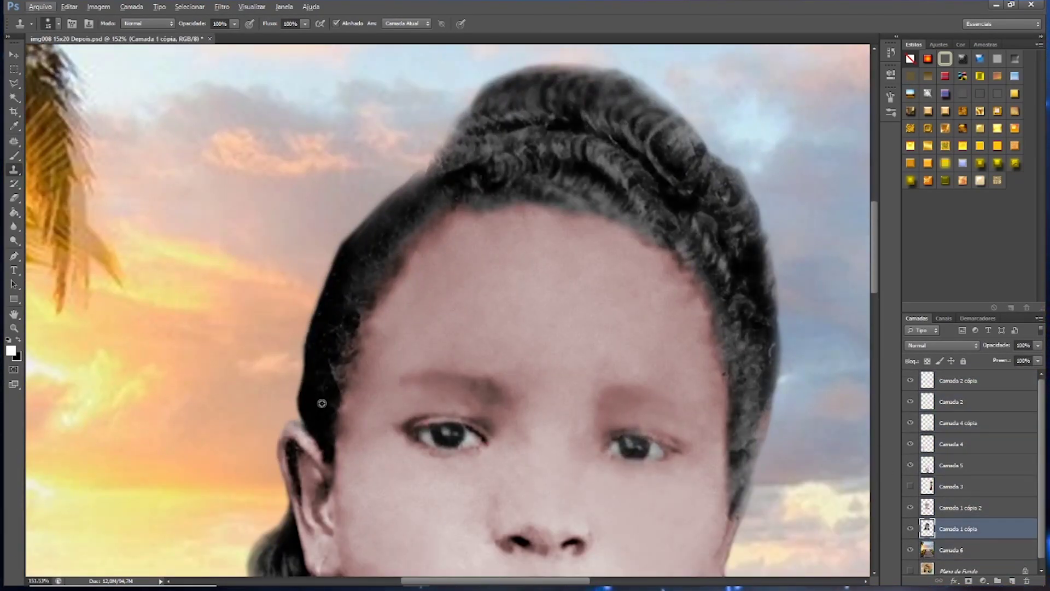
scroll(552, 287, down, 5)
key(ctrl+l)
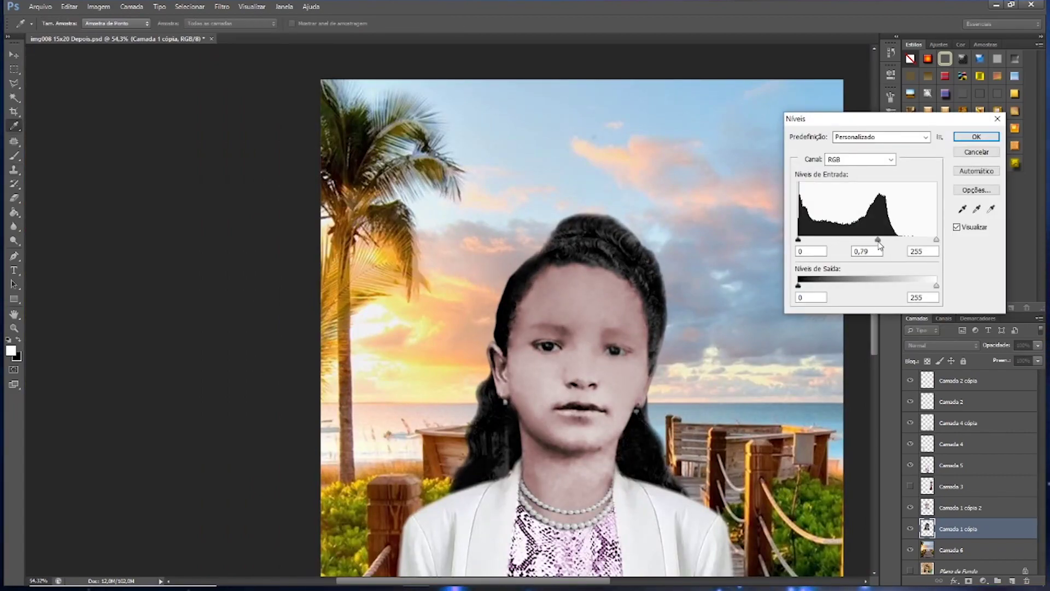
- Tint the lips red with Hue/Saturation on the Camada 1 cópia 2 layer
key(Escape)
key(ctrl+u)
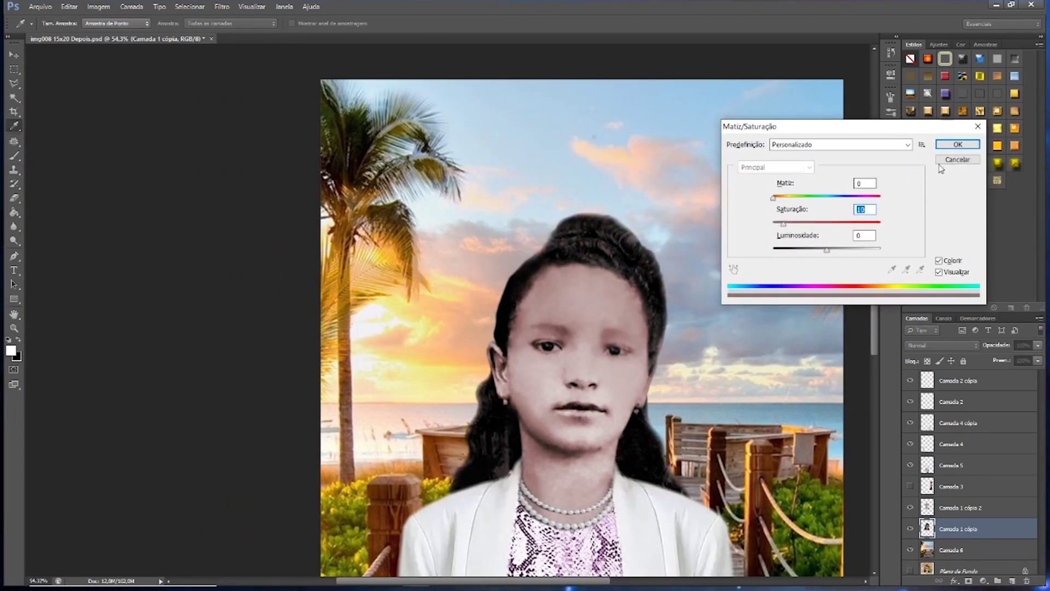
click(945, 262)
click(945, 262)
click(945, 262)
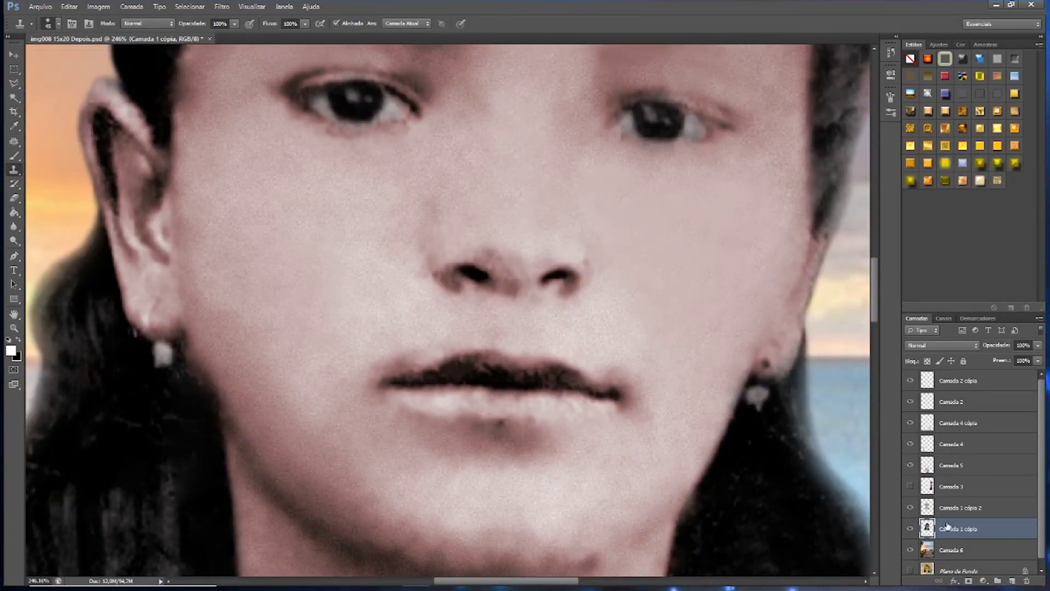
click(958, 508)
key(b)
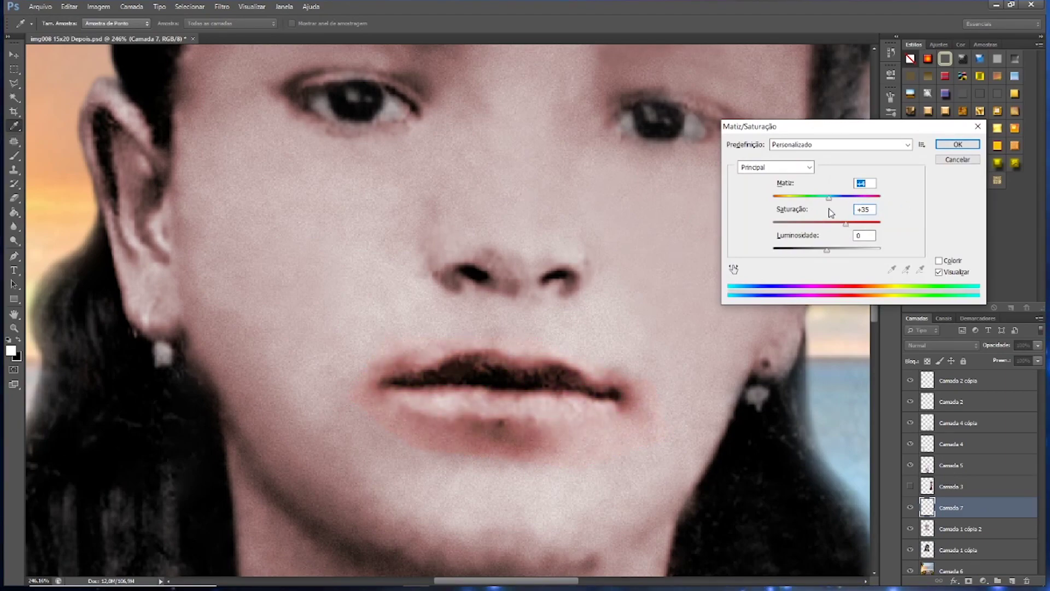
key(Return)
- Erase the excess lip tint and adjust the face tones with Levels
key(e)
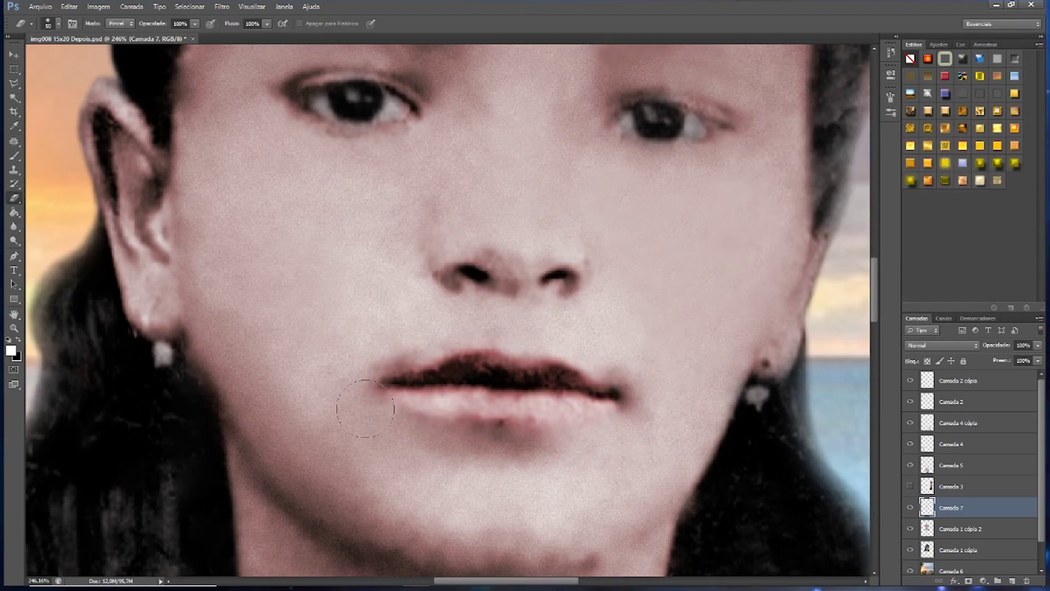
key(ctrl+0)
scroll(643, 440, up, 5)
key(s)
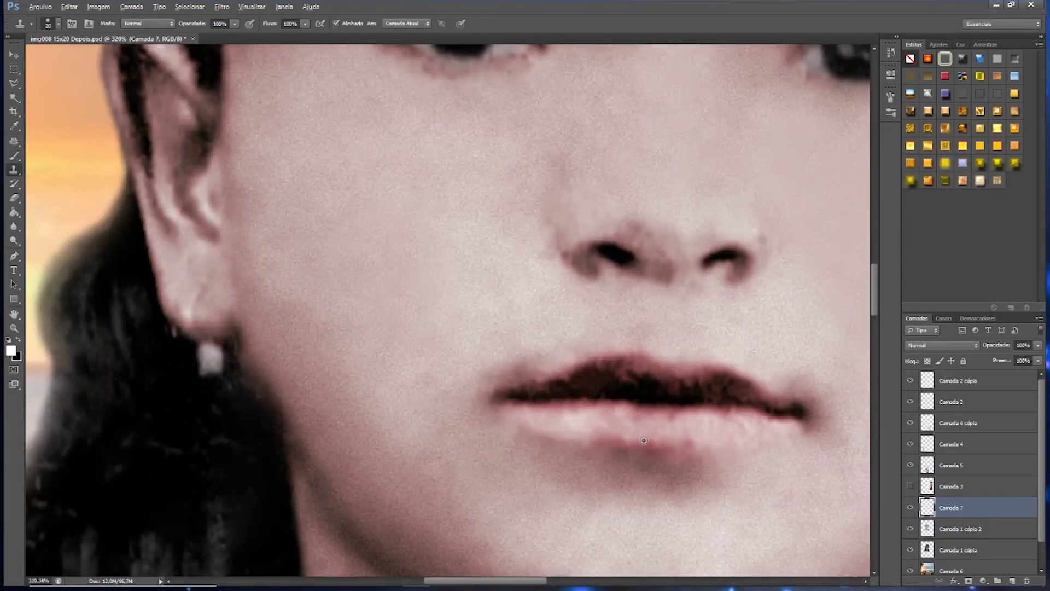
scroll(644, 440, down, 3)
key(i)
key(ctrl+l)
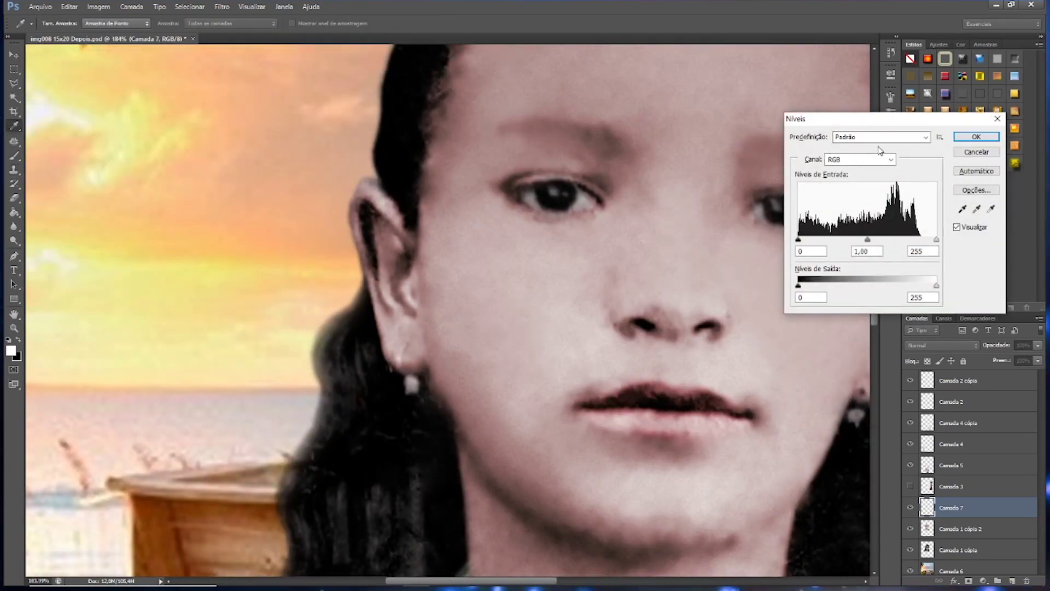
key(Escape)
- Apply a further Hue/Saturation change to the face, then view the whole face and beach
key(s)
key(ctrl+0)
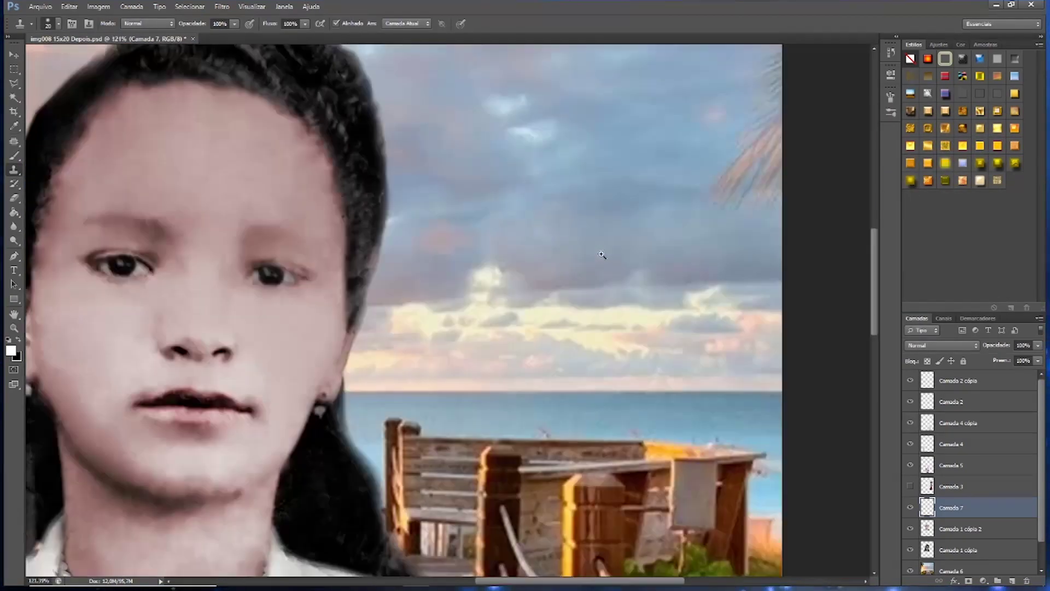
scroll(450, 405, up, 6)
scroll(450, 405, down, 4)
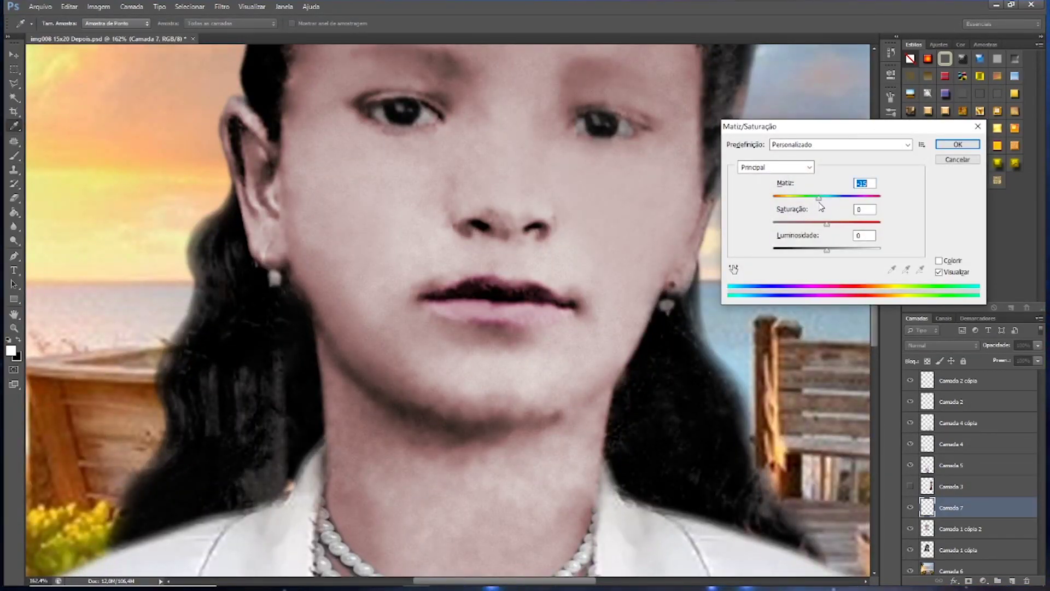
key(Return)
key(s)
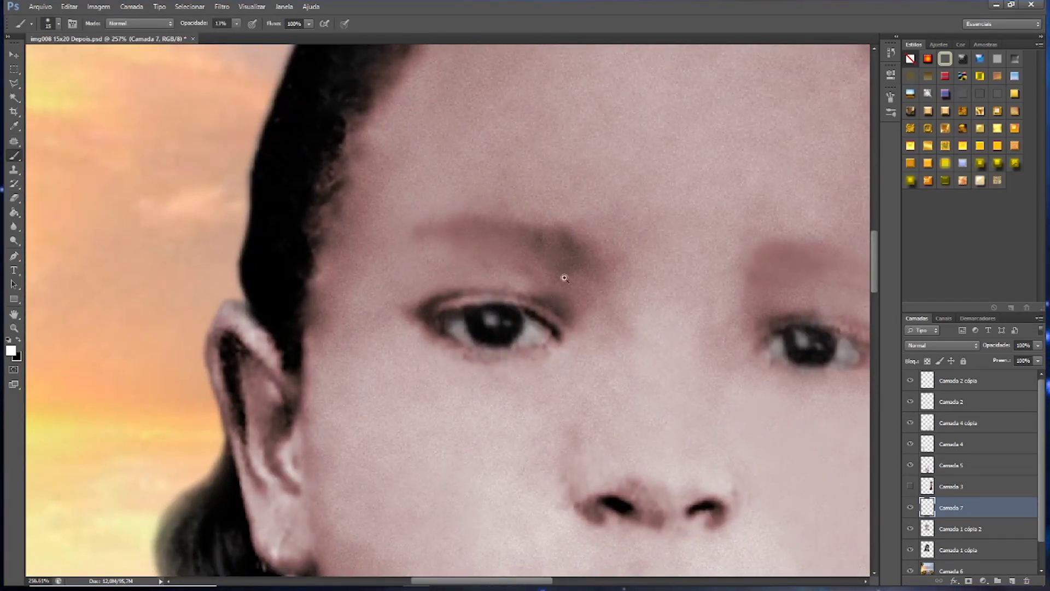
drag(564, 278, 524, 298)
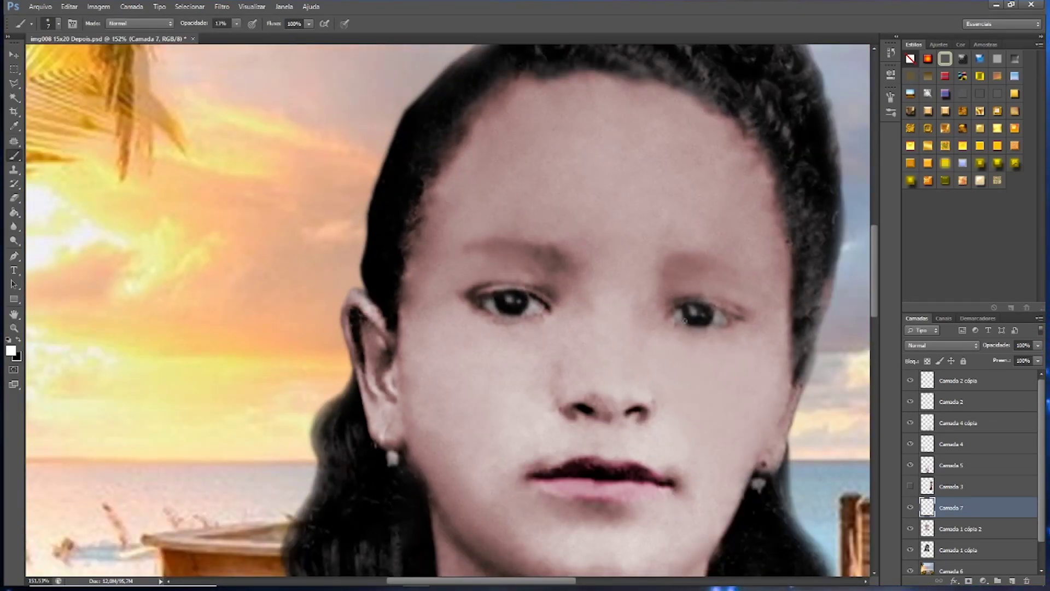
scroll(670, 319, down, 1)
scroll(515, 235, down, 2)
- Select the Camada 1 cópia layers and group the restoration layers together
scroll(476, 279, up, 3)
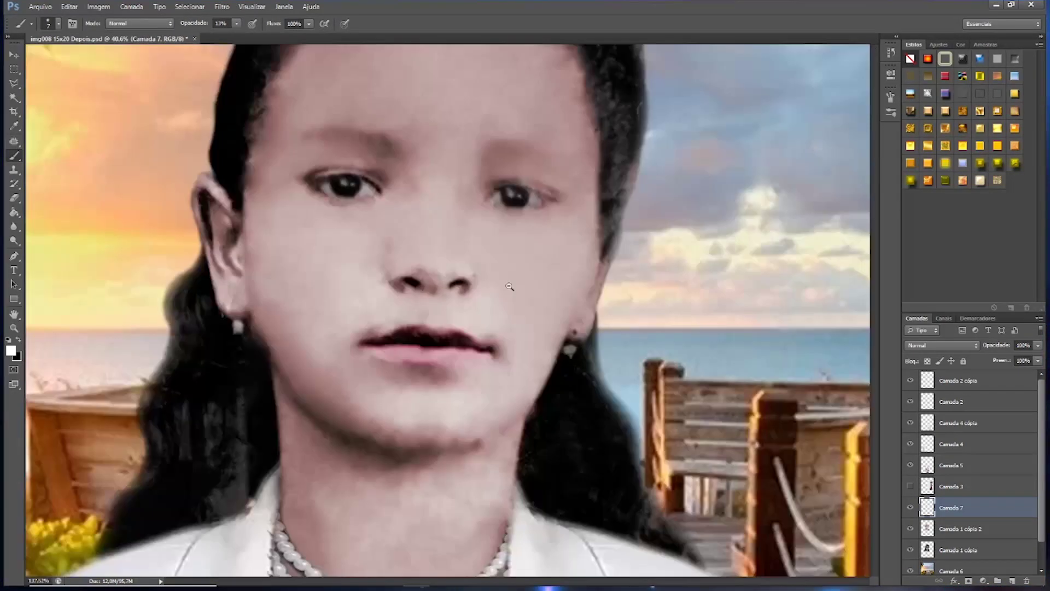
scroll(413, 284, up, 1)
key(alt+bracketleft)
key(s)
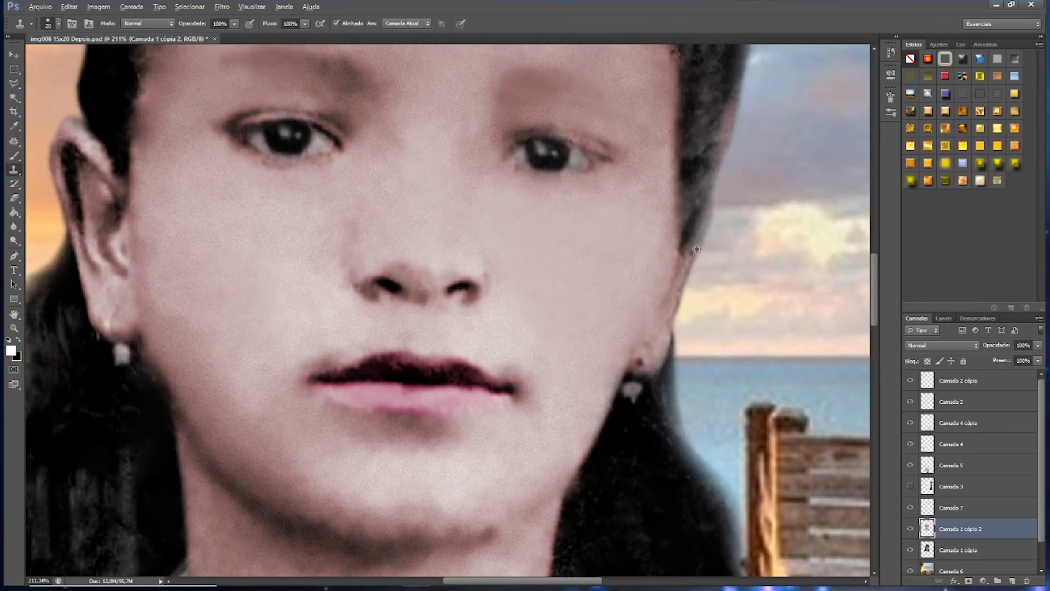
key(alt+bracketleft)
scroll(697, 249, down, 5)
key(w)
scroll(593, 181, down, 2)
click(911, 549)
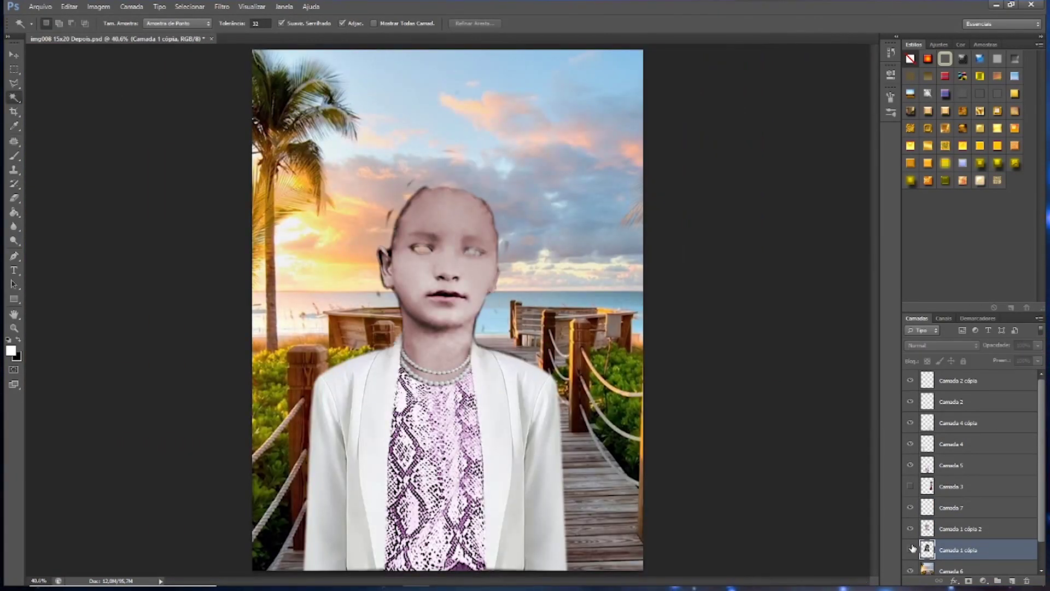
key(ctrl+alt+a)
key(ctrl+g)
- Toggle the restoration group to compare with the damaged original, then ungroup it
click(911, 377)
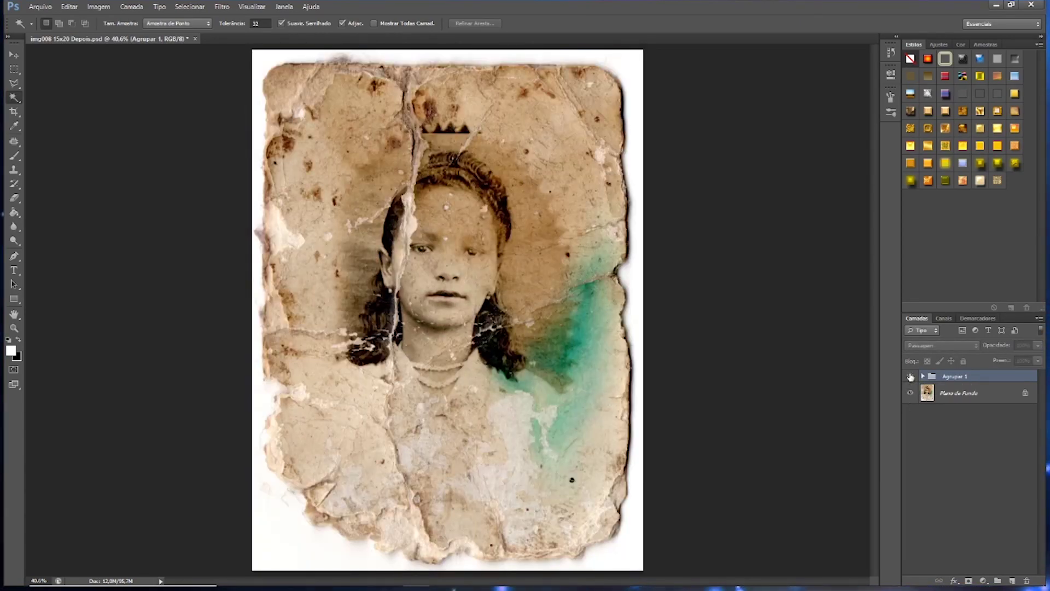
click(911, 376)
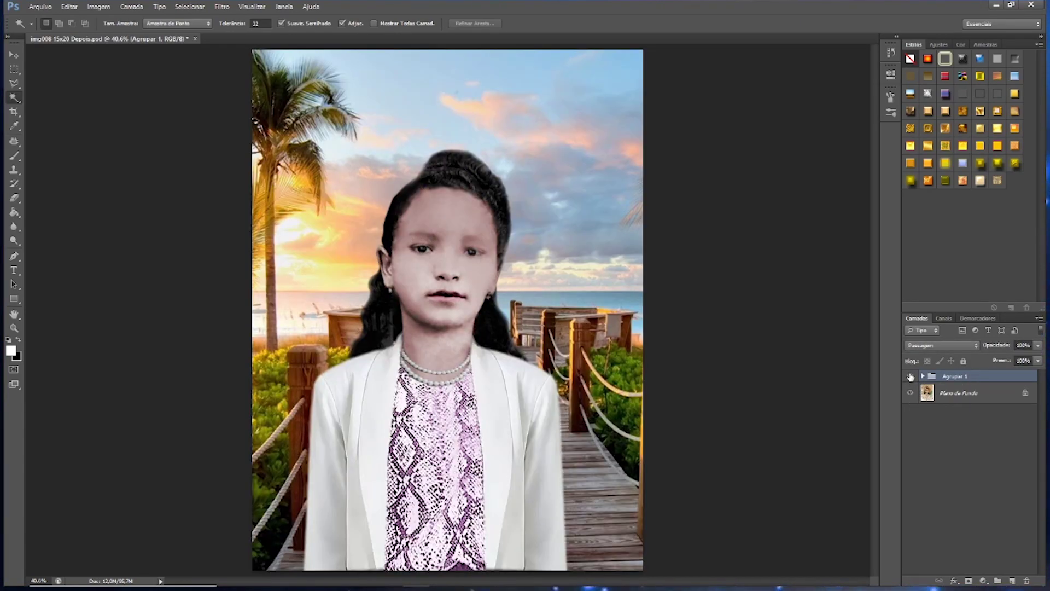
click(911, 376)
key(ctrl+shift+g)
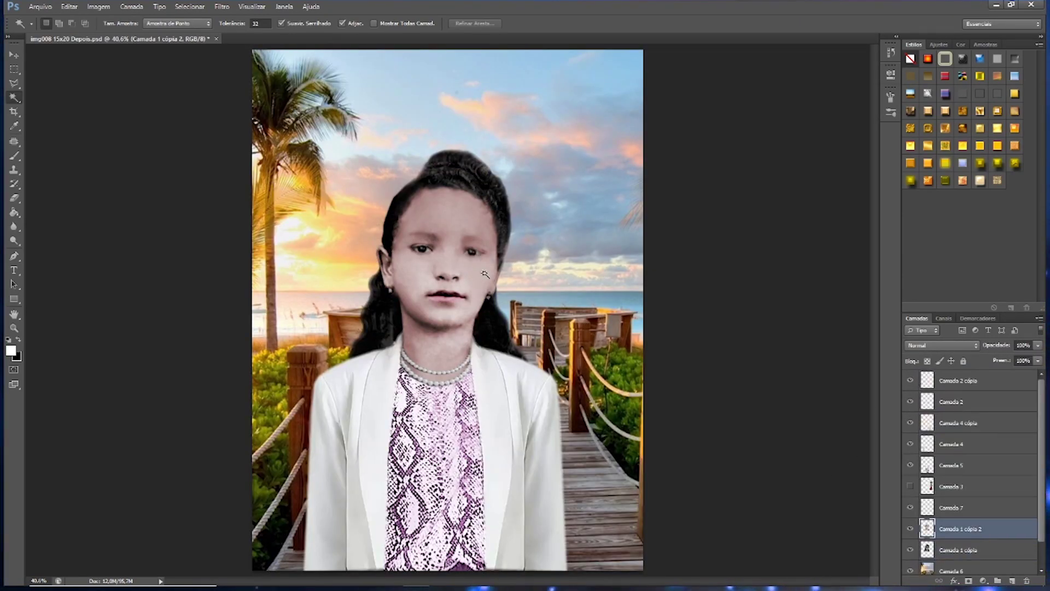
- Lighten the highlights with Levels, recompare with the original, and fit the composite to screen
key(ctrl+l)
drag(937, 240, 931, 240)
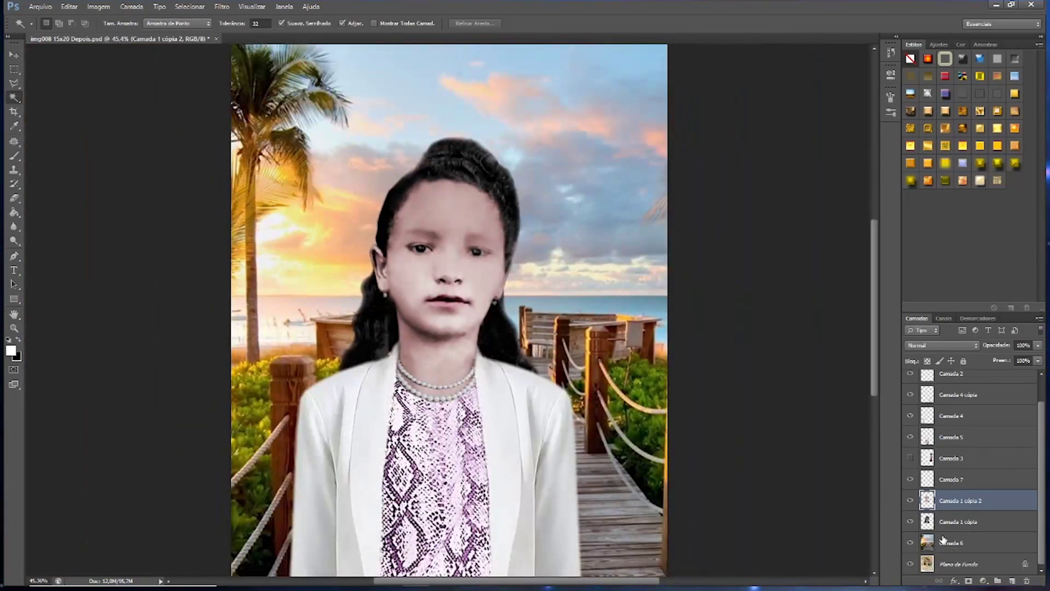
click(911, 377)
click(910, 377)
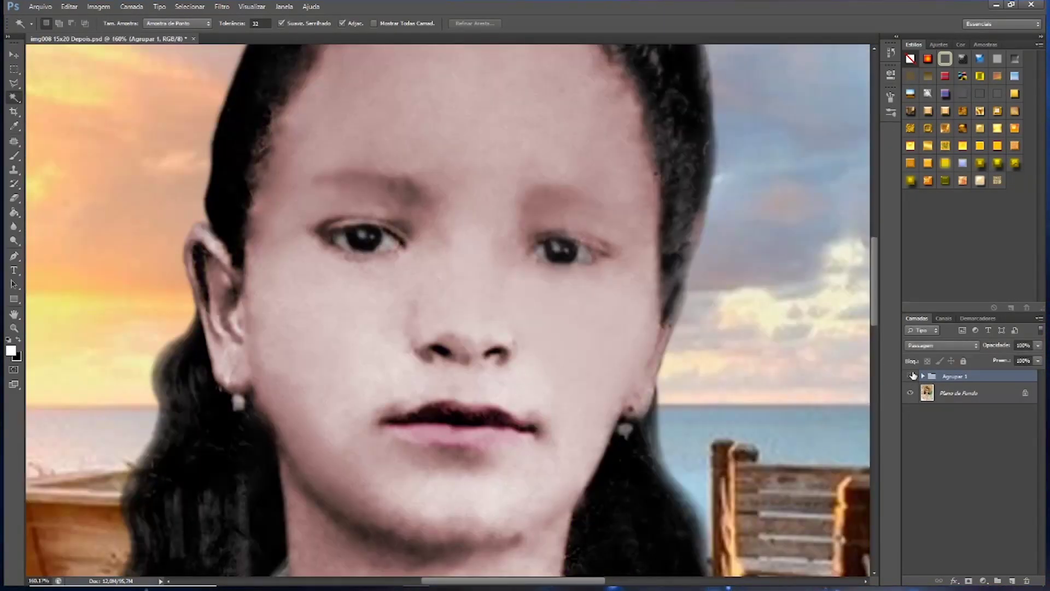
click(911, 376)
key(ctrl+0)
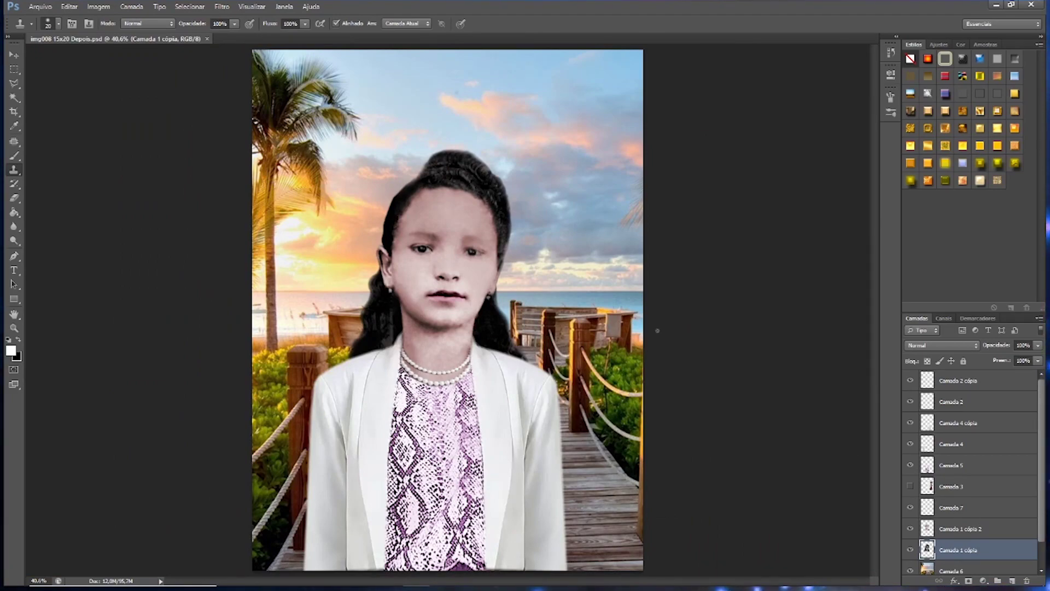
- Fill the Camada 2 cópia layer black and erase its centre with a huge brush for a vignette
key(g)
click(963, 380)
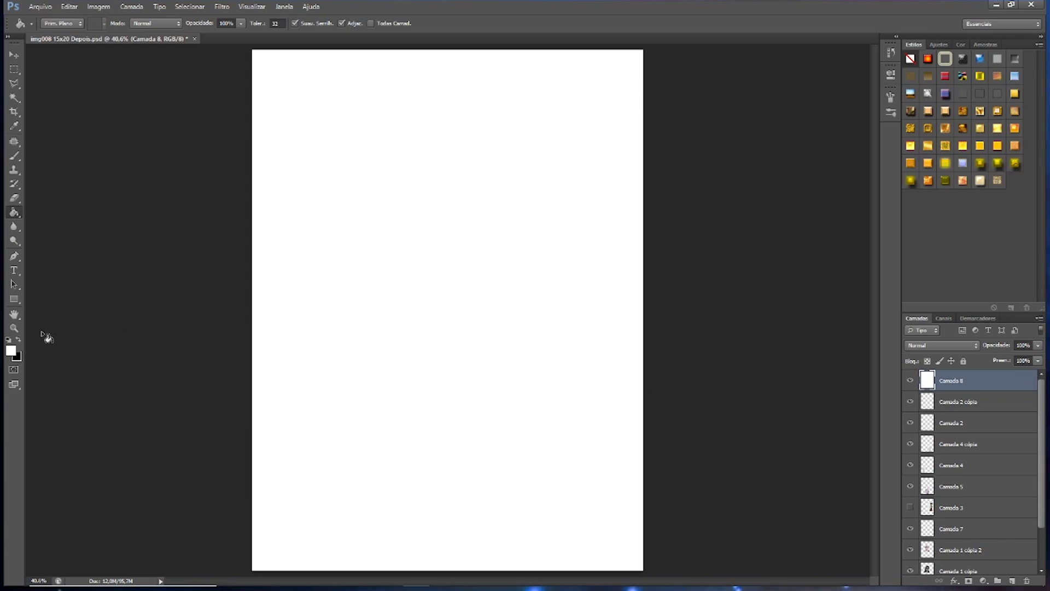
click(420, 342)
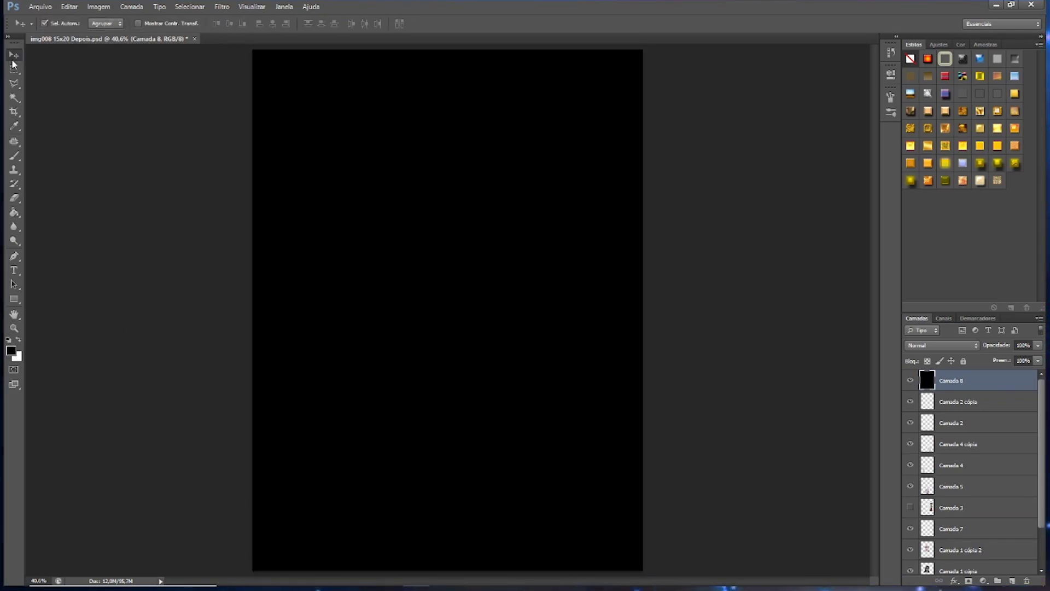
key(bracketright)
key(bracketright)
key(bracketright)
click(410, 328)
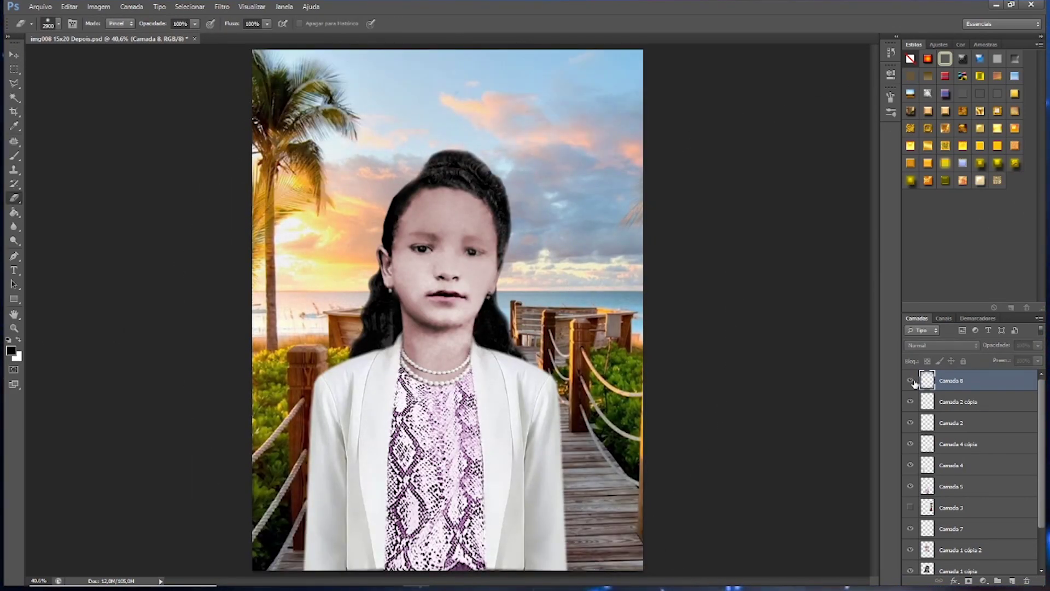
key(bracketleft)
key(bracketleft)
key(bracketleft)
key(bracketleft)
key(bracketleft)
key(bracketleft)
key(bracketleft)
key(bracketleft)
key(bracketleft)
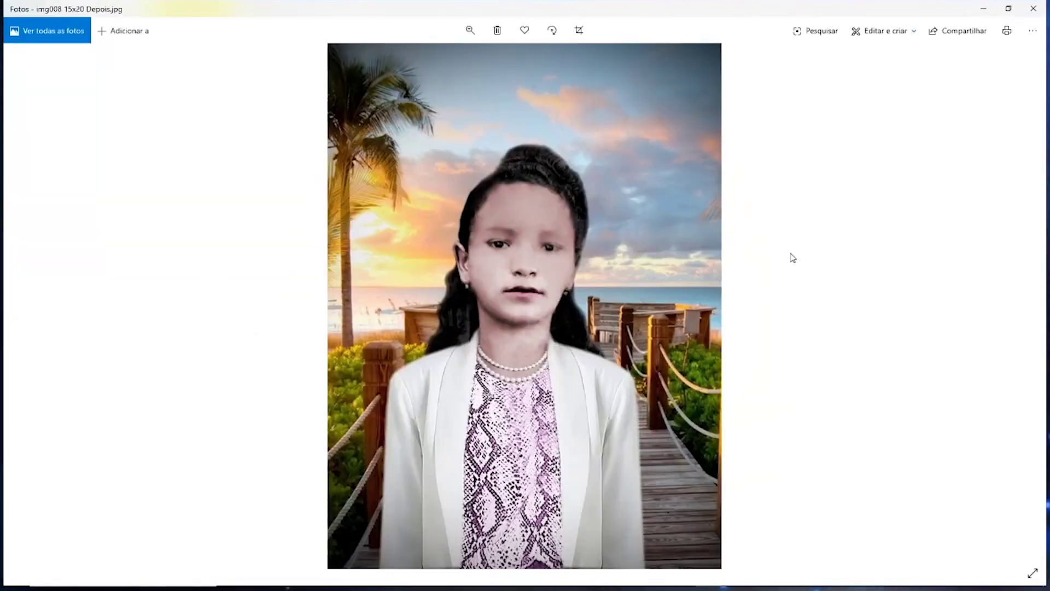
- Flip back and forth between the damaged original img008.jpg and the restored JPG
key(Right)
key(Left)
key(Right)
key(Left)
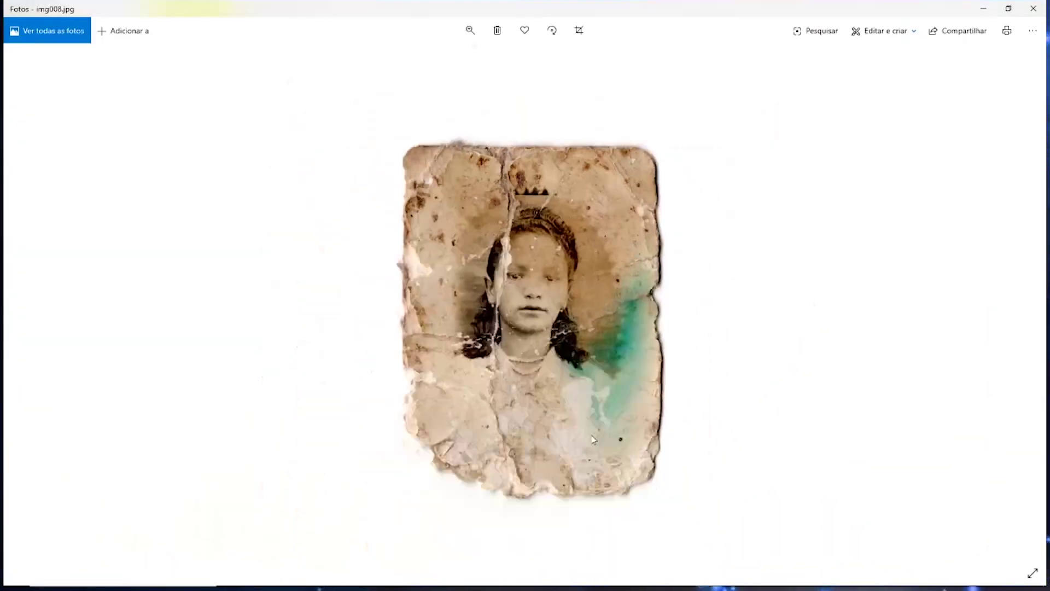
- Zoom in on the restored portrait's face, then return to Photoshop
scroll(594, 439, up, 3)
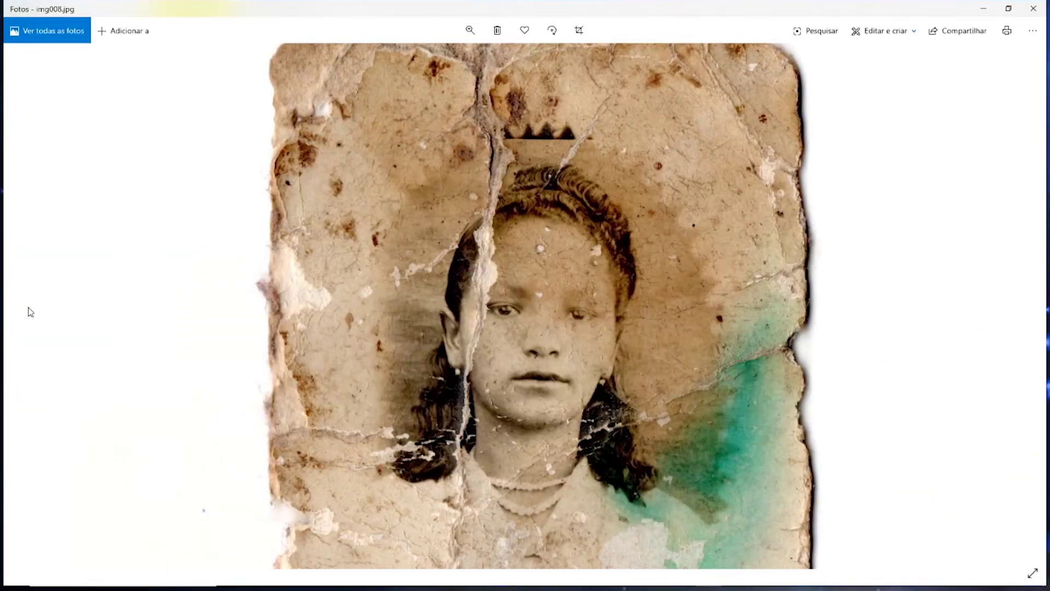
click(28, 309)
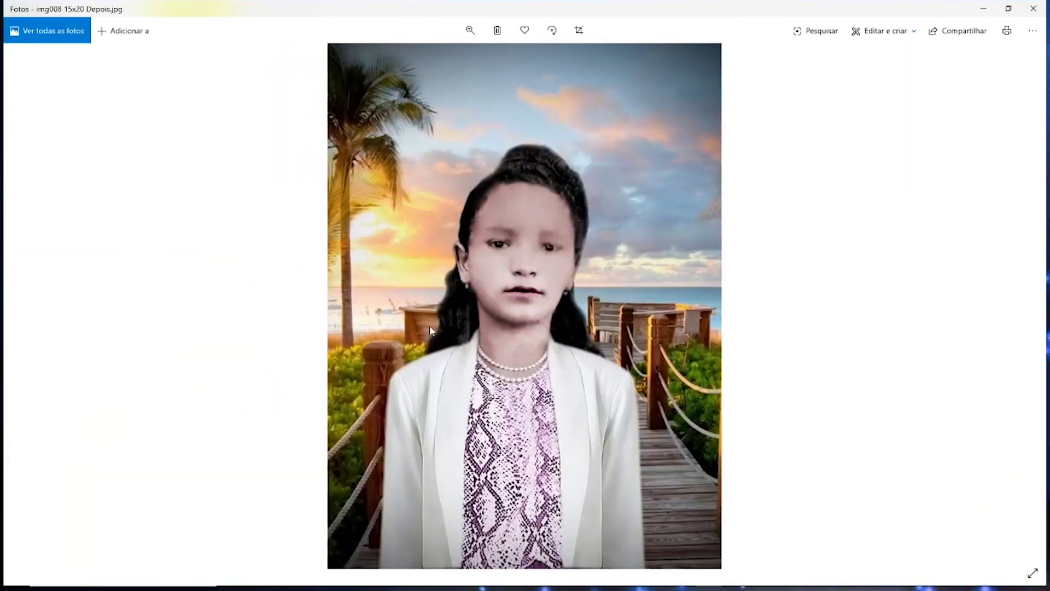
scroll(547, 213, up, 3)
scroll(590, 200, down, 3)
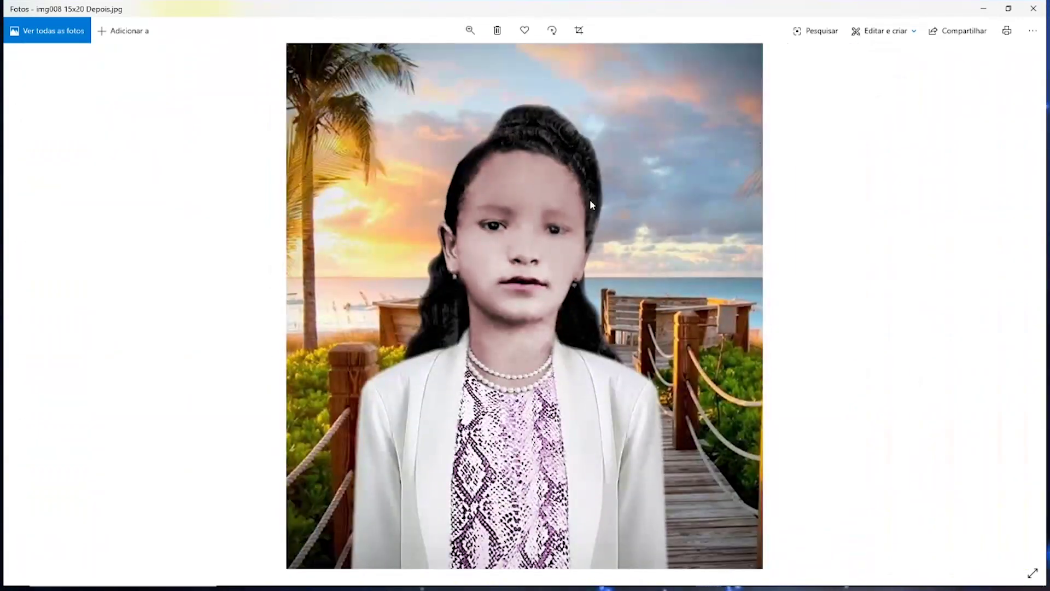
key(alt+Tab)
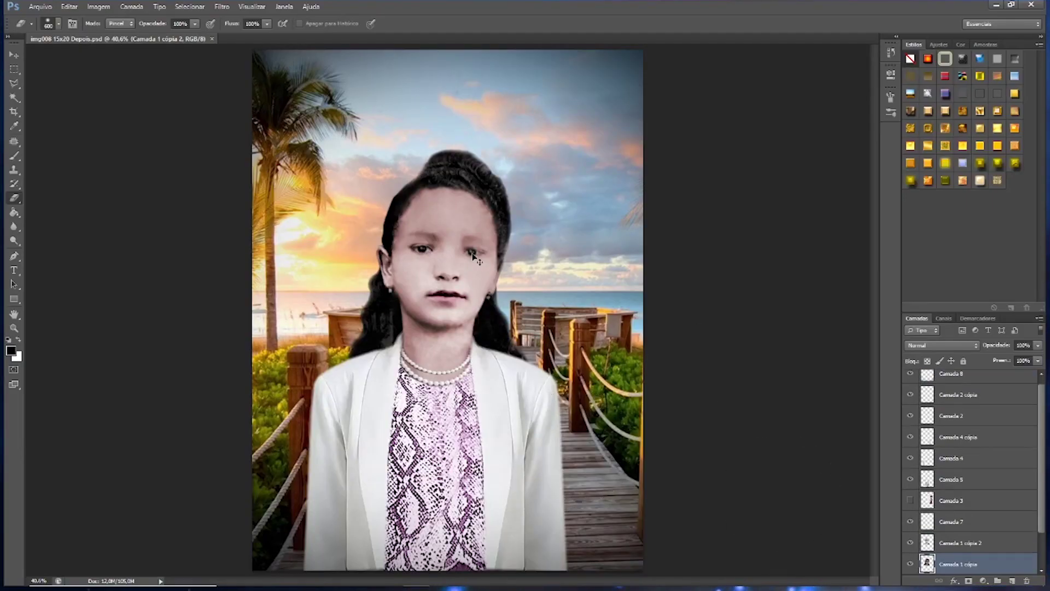
- Brighten the girl's face with a Levels adjustment and fit the composite in the window
key(ctrl+l)
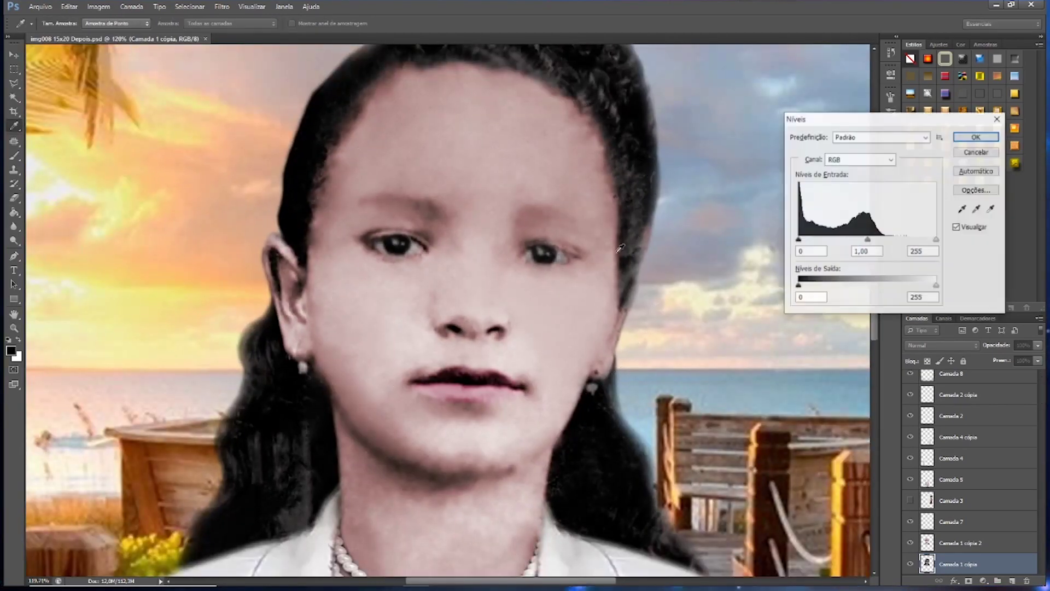
key(Return)
key(ctrl+0)
key(e)
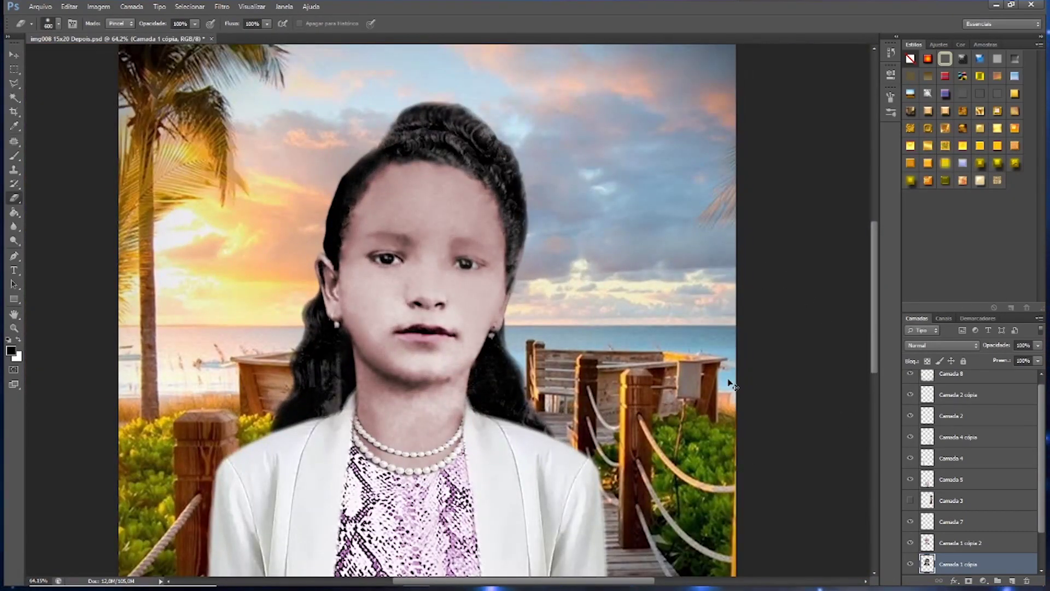
- Save the composite as a JPG and switch to the photo viewer to check it
key(ctrl+shift+s)
key(Return)
key(alt+Tab)
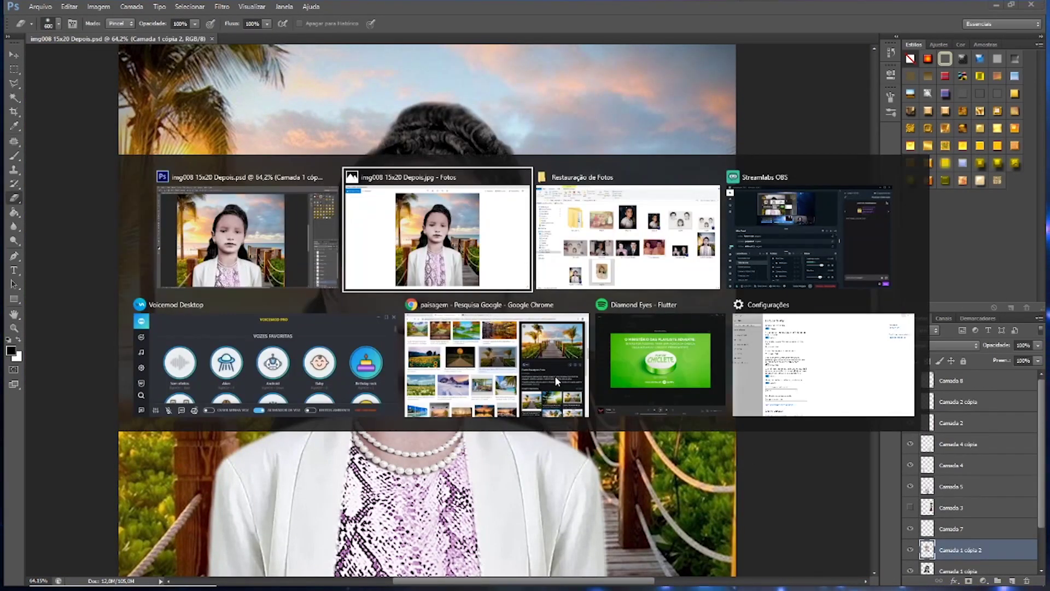